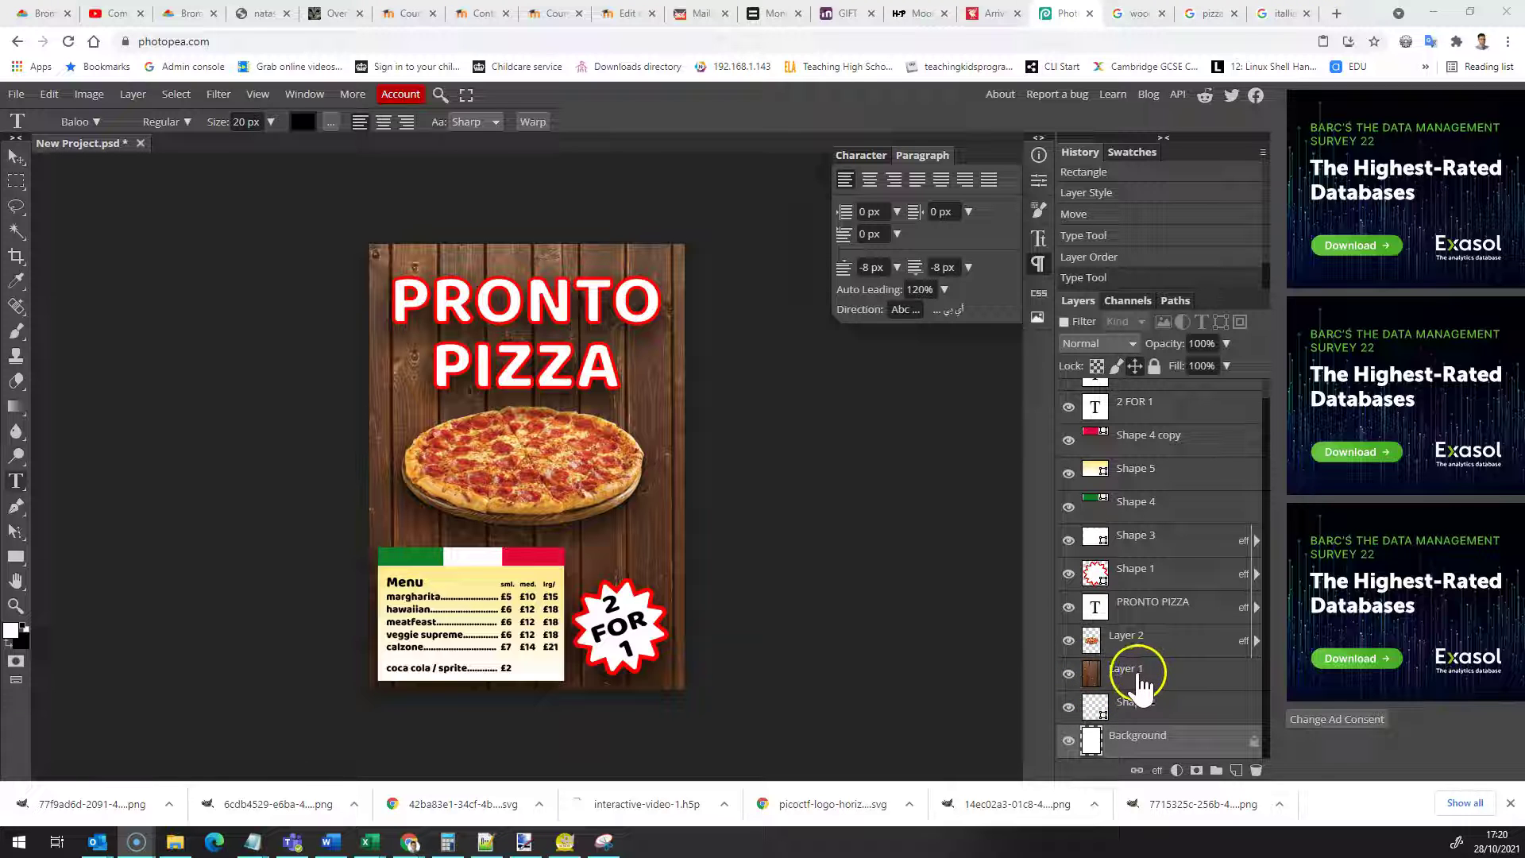
# - Delete the Shape 2 layer and hide the menu text, 2 FOR 1, red stripe, yellow panel and green stripe layers
pyautogui.click(1144, 717)
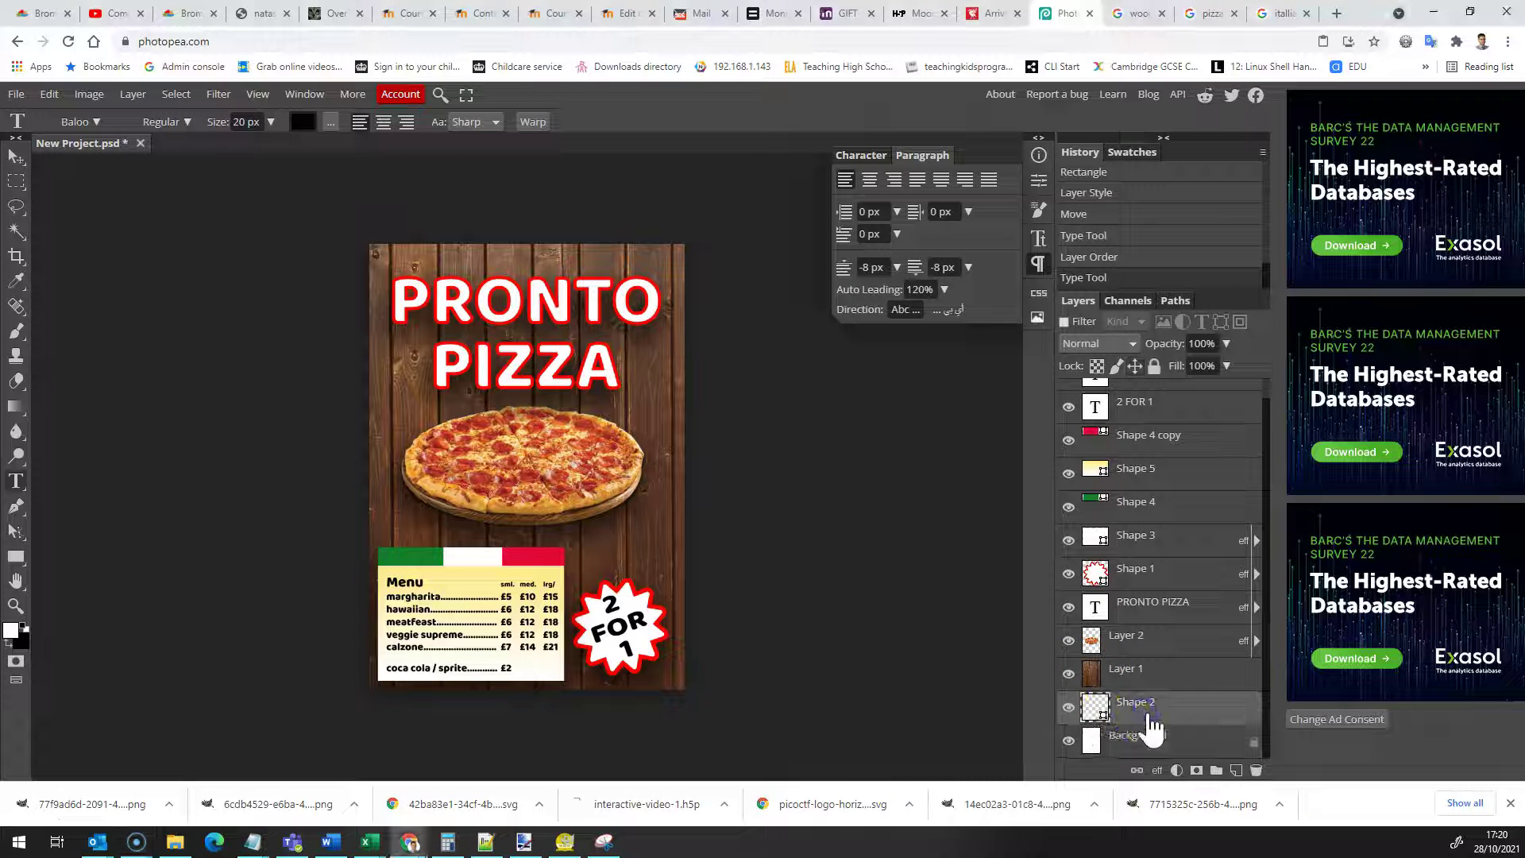
pyautogui.click(1255, 770)
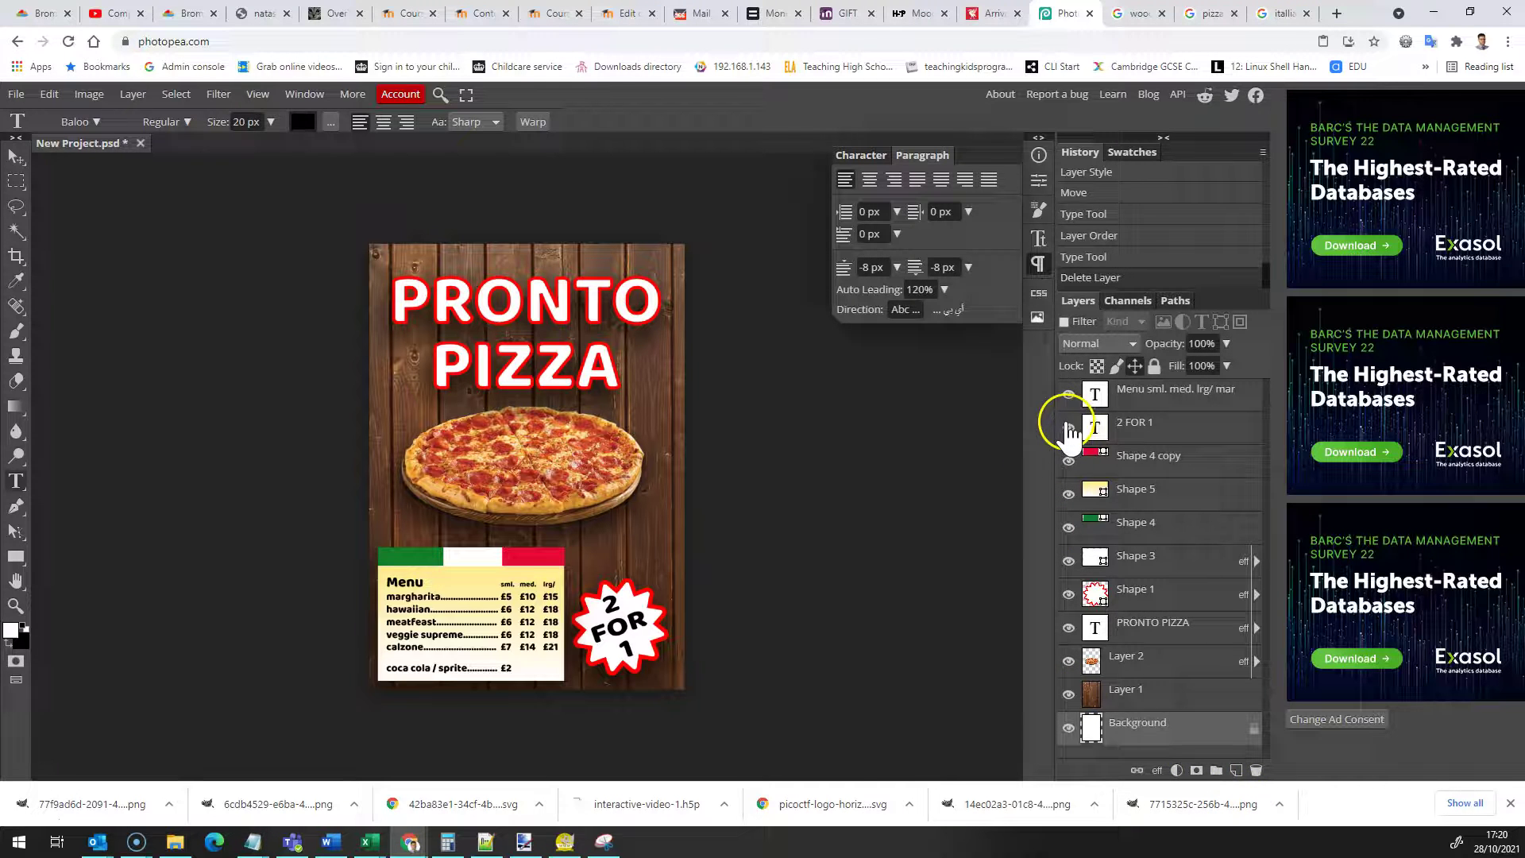
pyautogui.click(1068, 394)
pyautogui.click(1069, 427)
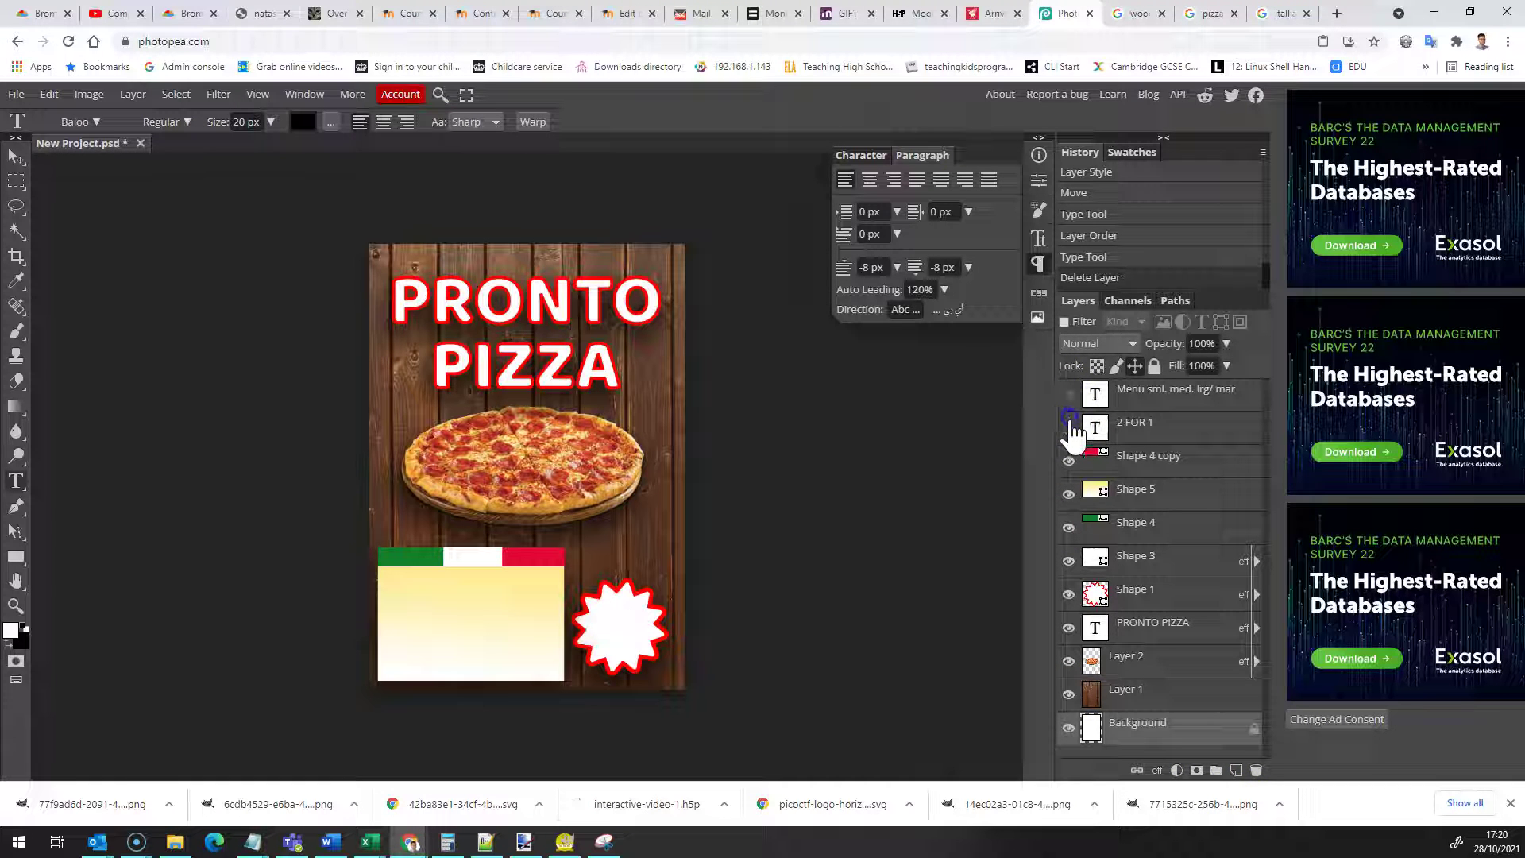
pyautogui.click(1069, 461)
pyautogui.click(1069, 494)
pyautogui.click(1068, 527)
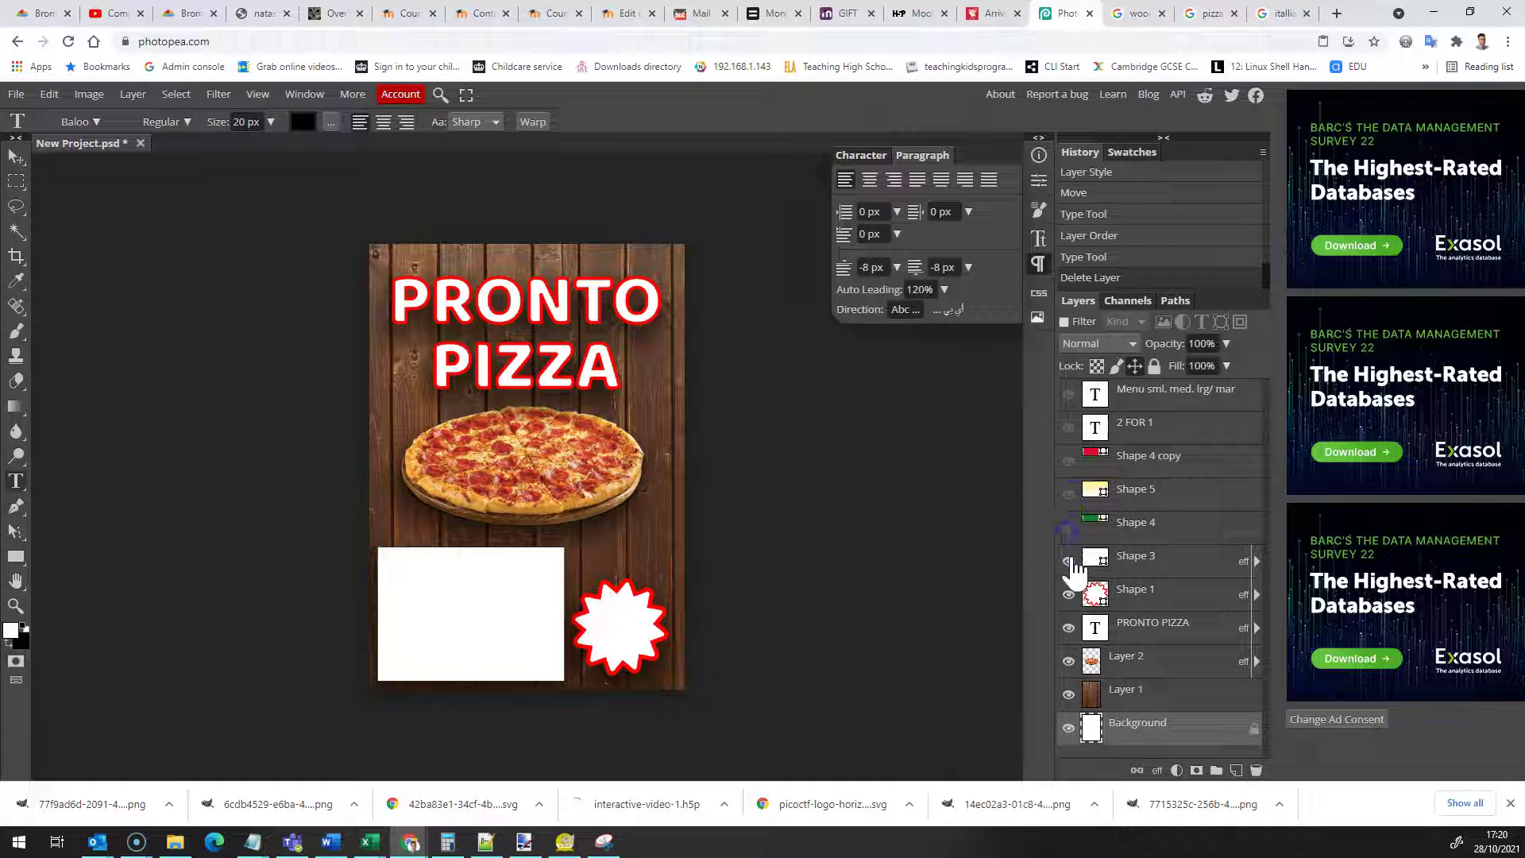
# - Hide the white box, starburst, PRONTO PIZZA title and pizza layers, leaving only the wood texture visible
pyautogui.click(1069, 561)
pyautogui.click(1068, 595)
pyautogui.click(1069, 628)
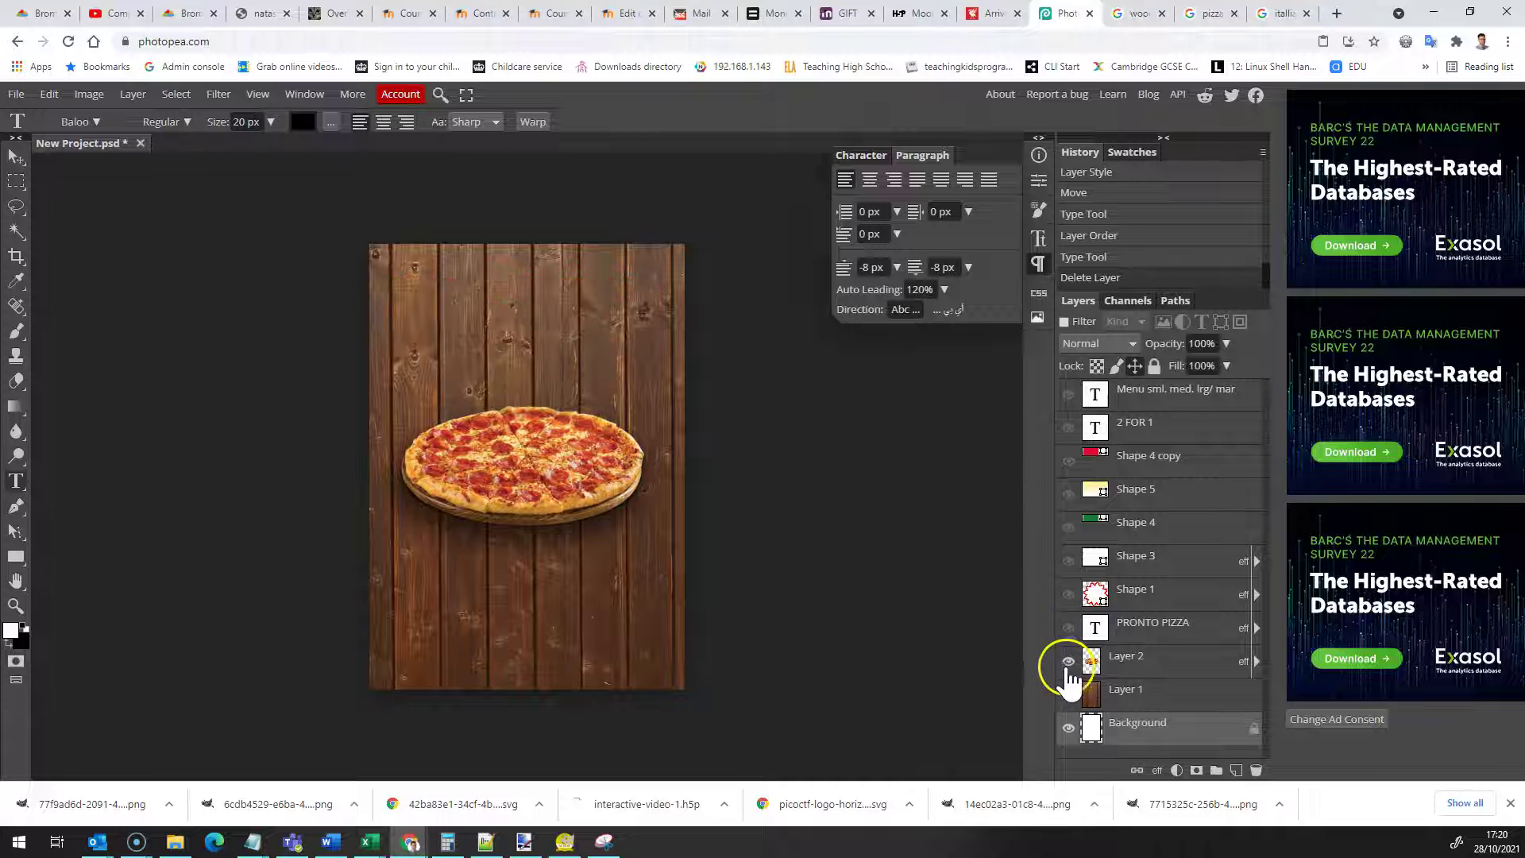
pyautogui.click(1068, 661)
pyautogui.click(1068, 695)
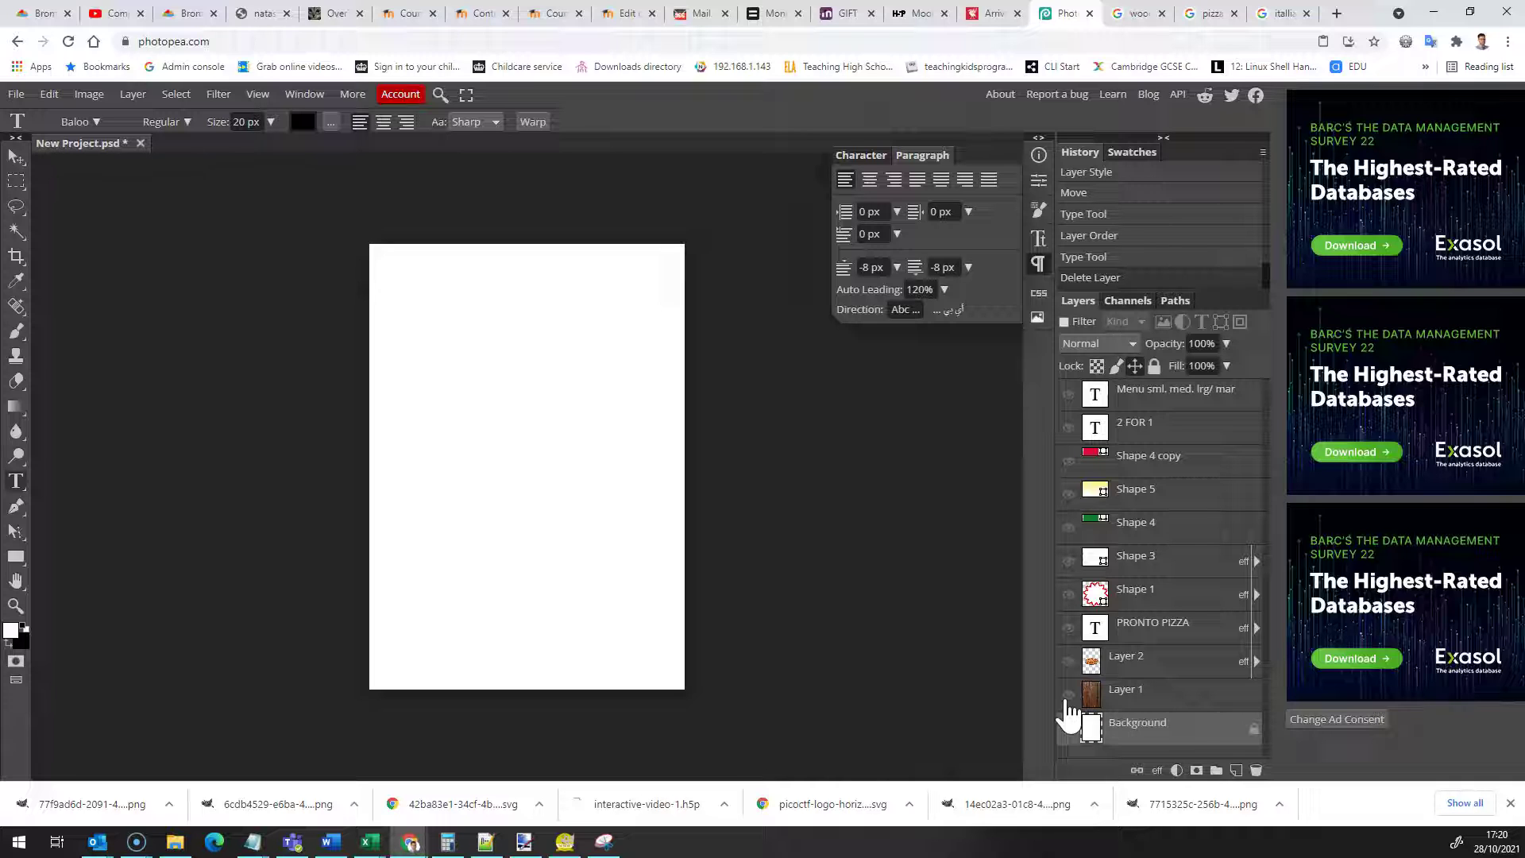
pyautogui.click(1069, 696)
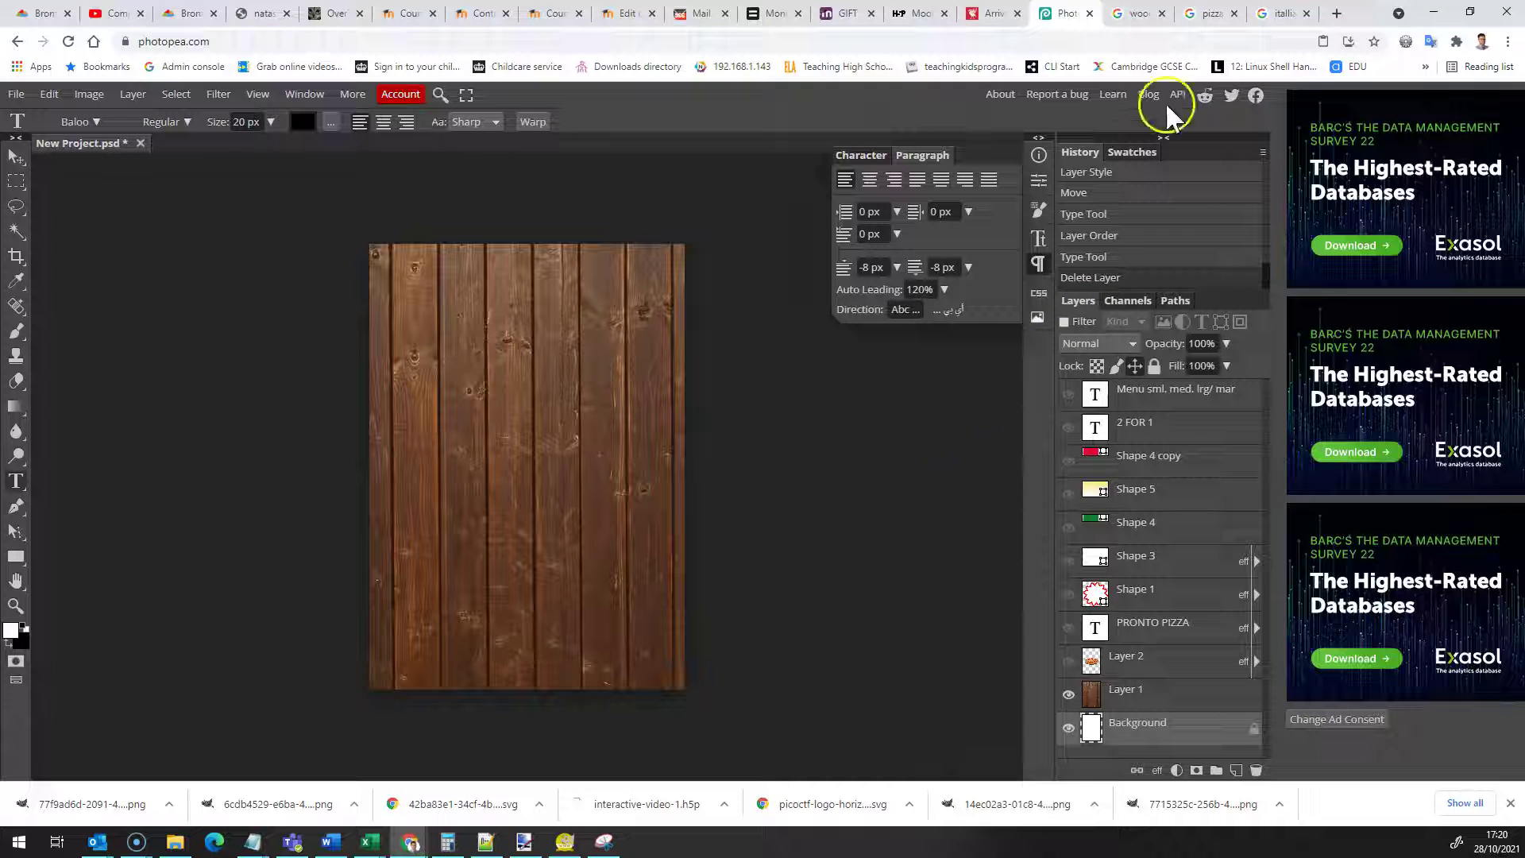
pyautogui.click(1138, 13)
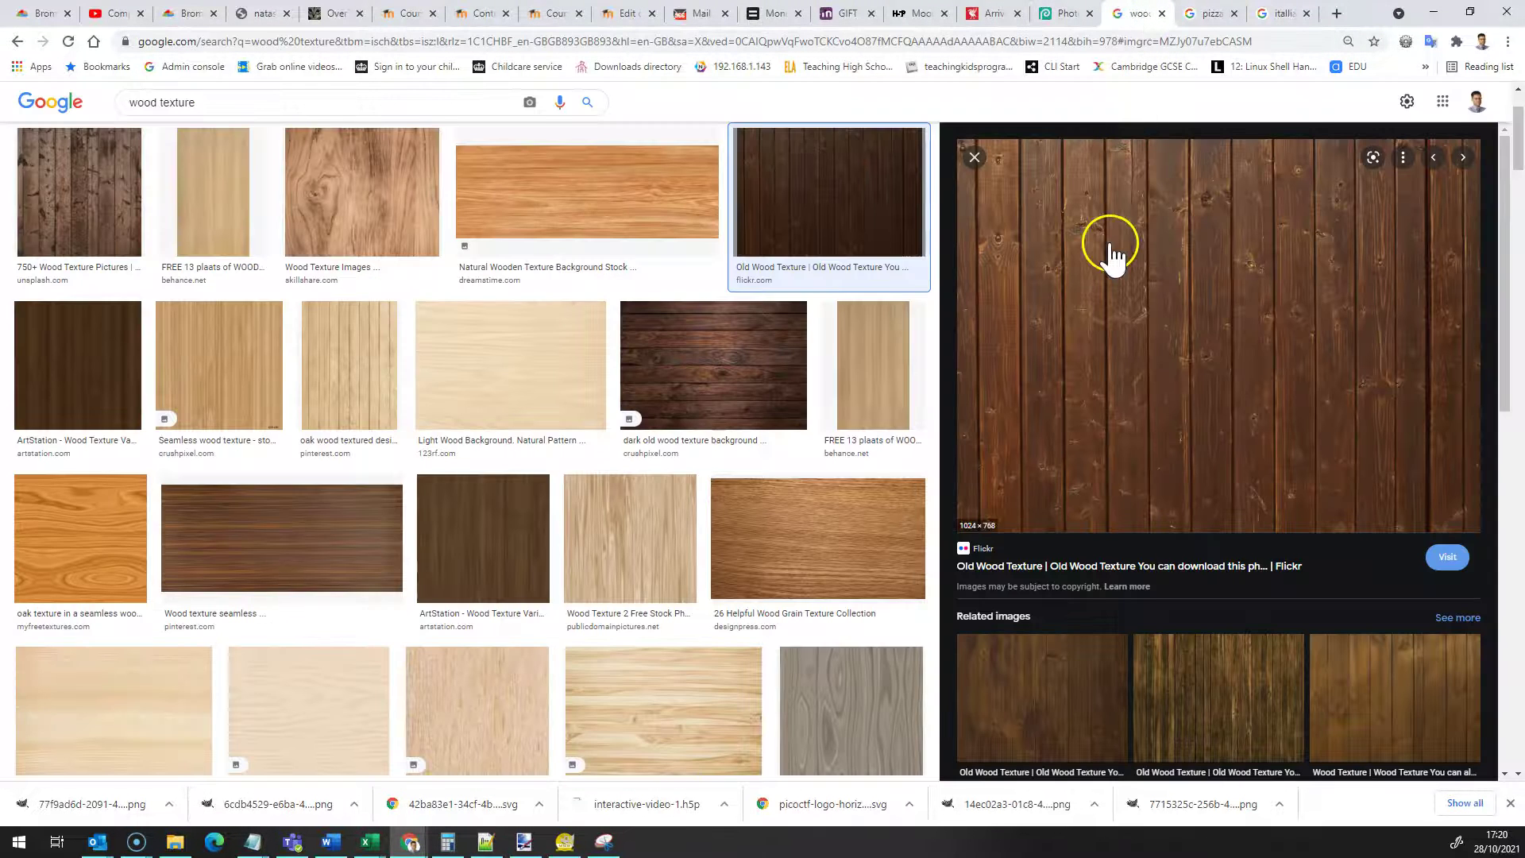
pyautogui.scroll(2, 330, 350)
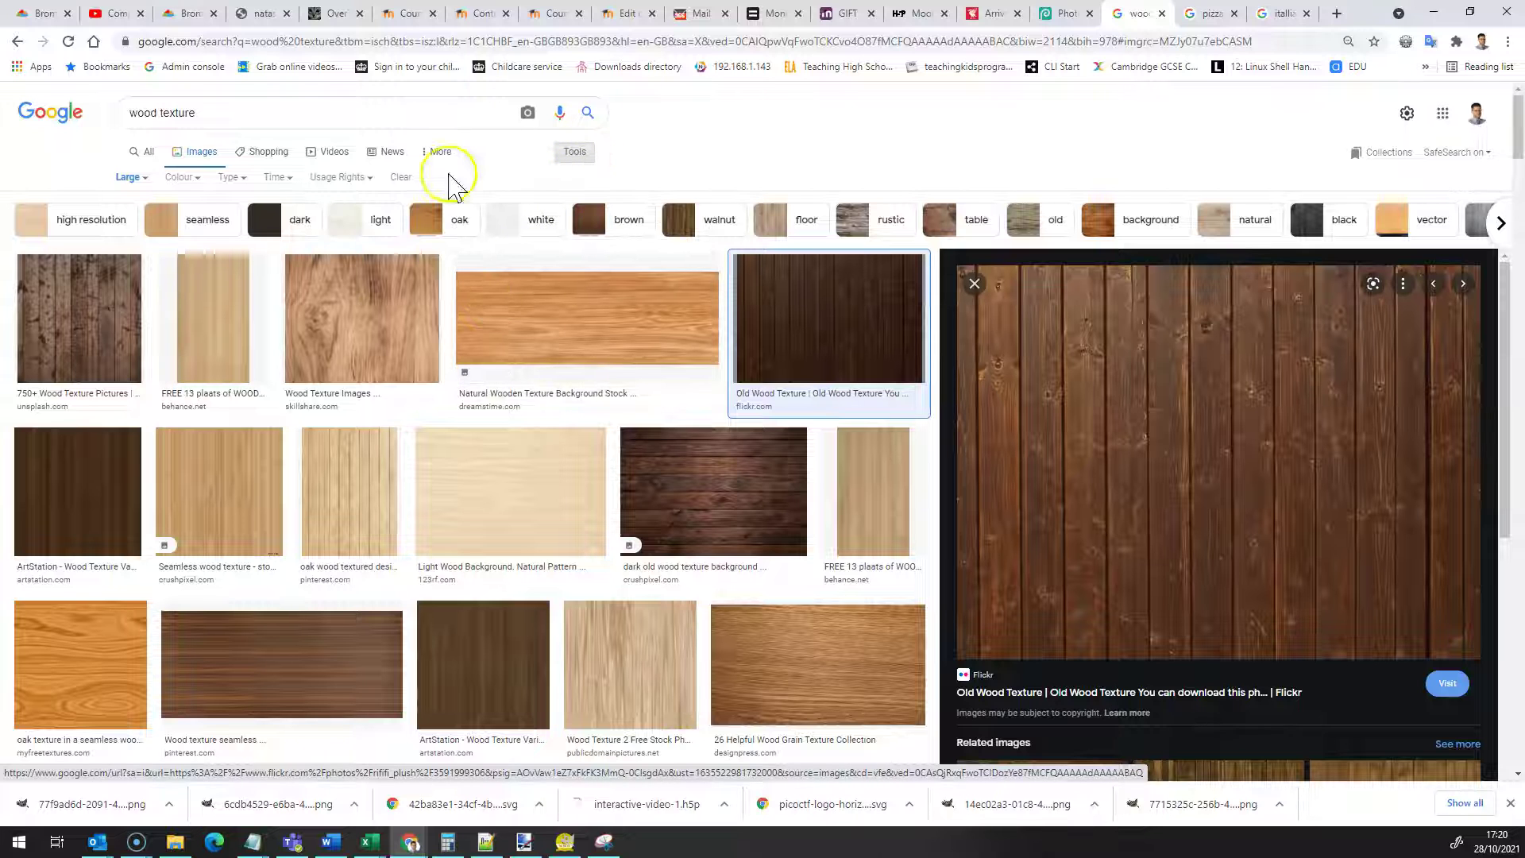
pyautogui.click(133, 178)
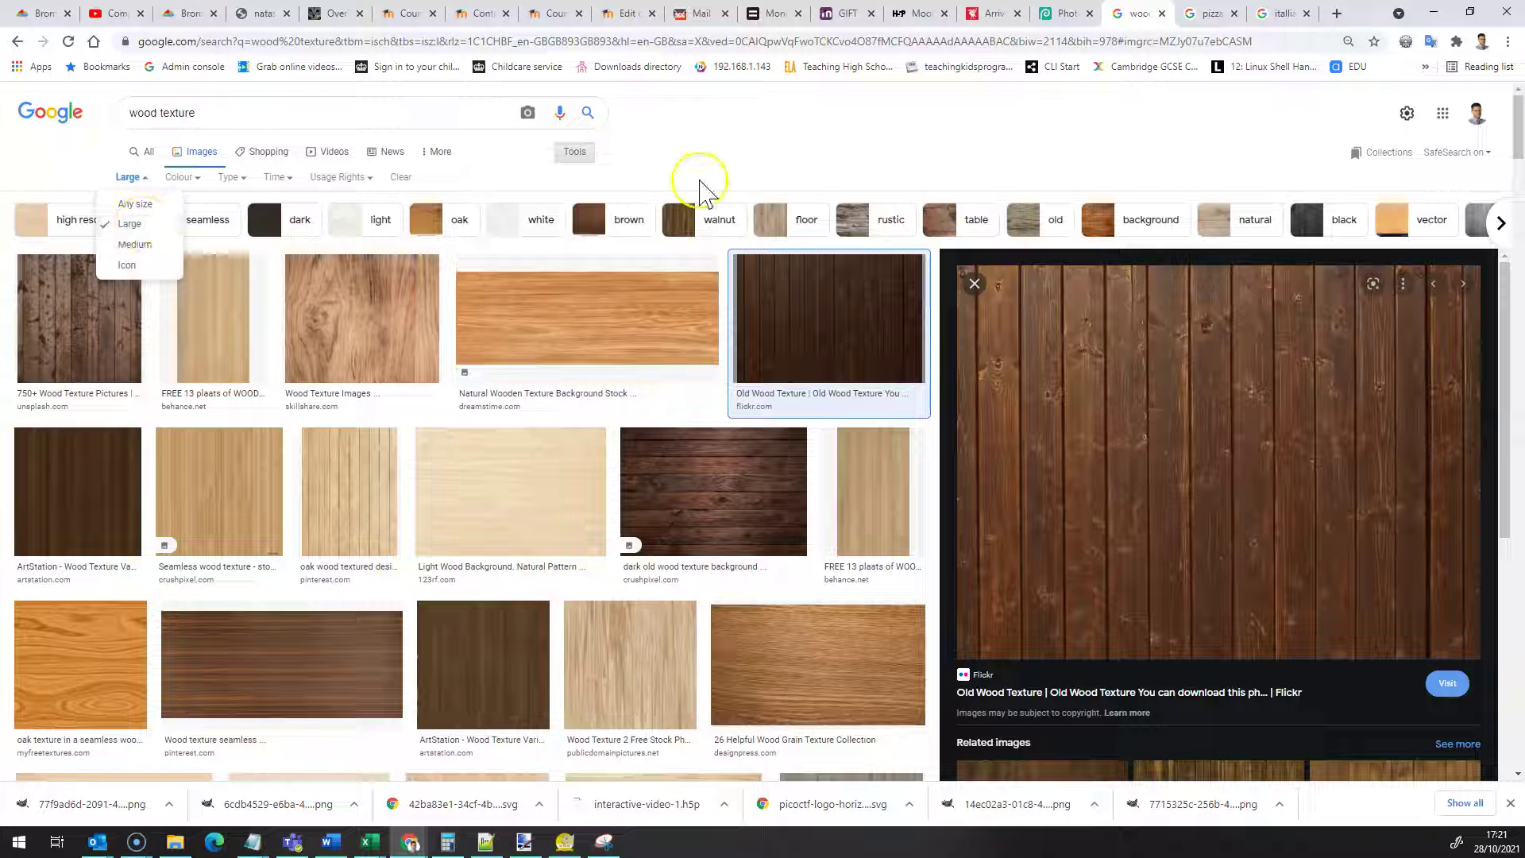
pyautogui.scroll(-3, 791, 472)
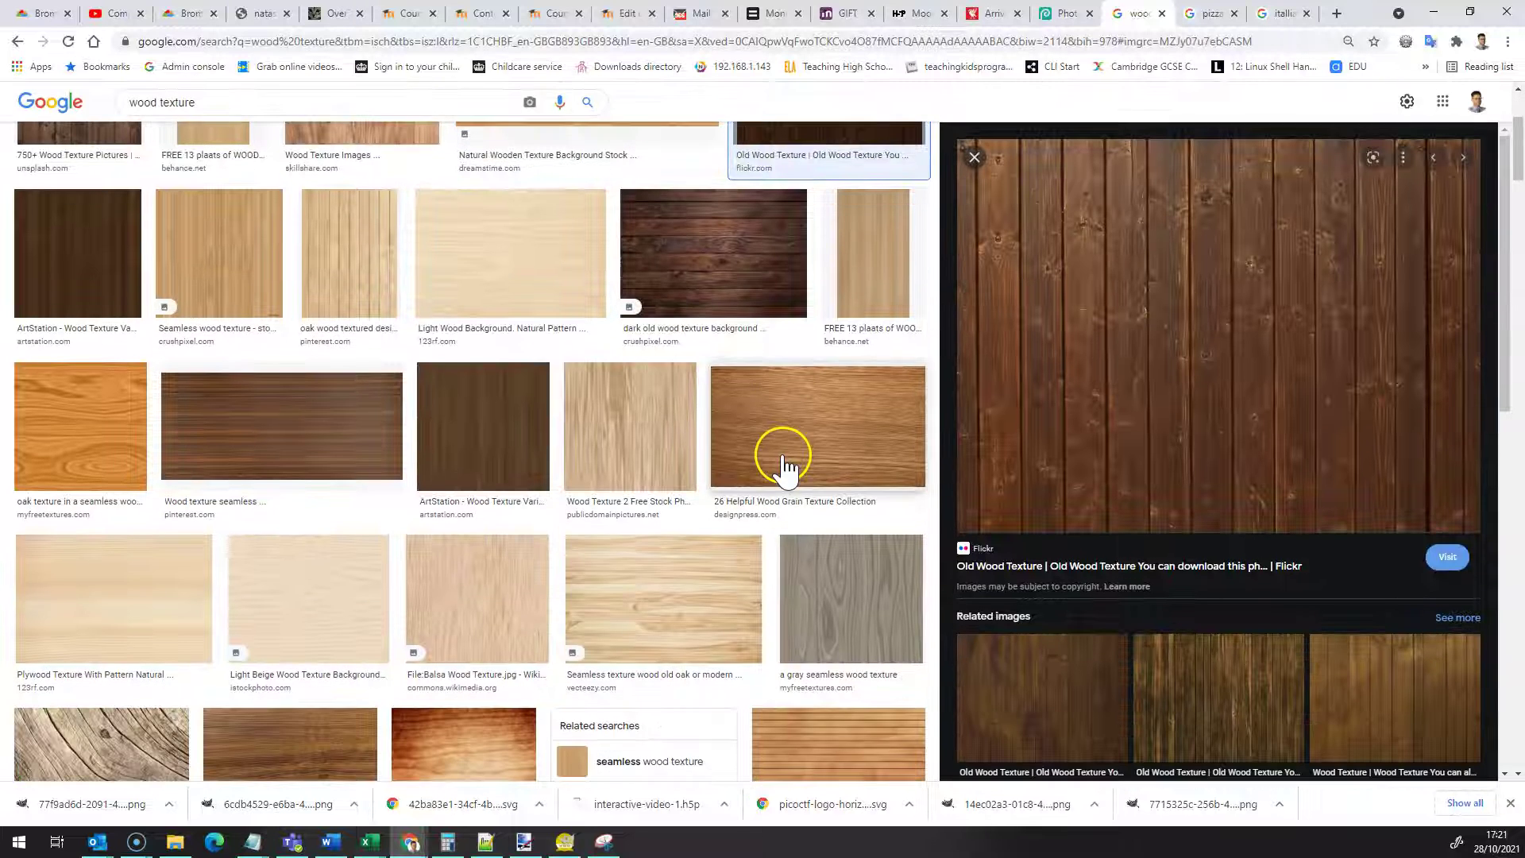
# - Back in the Photopea flyer, make the pizza layer (Layer 2) visible on the wood
pyautogui.click(1057, 14)
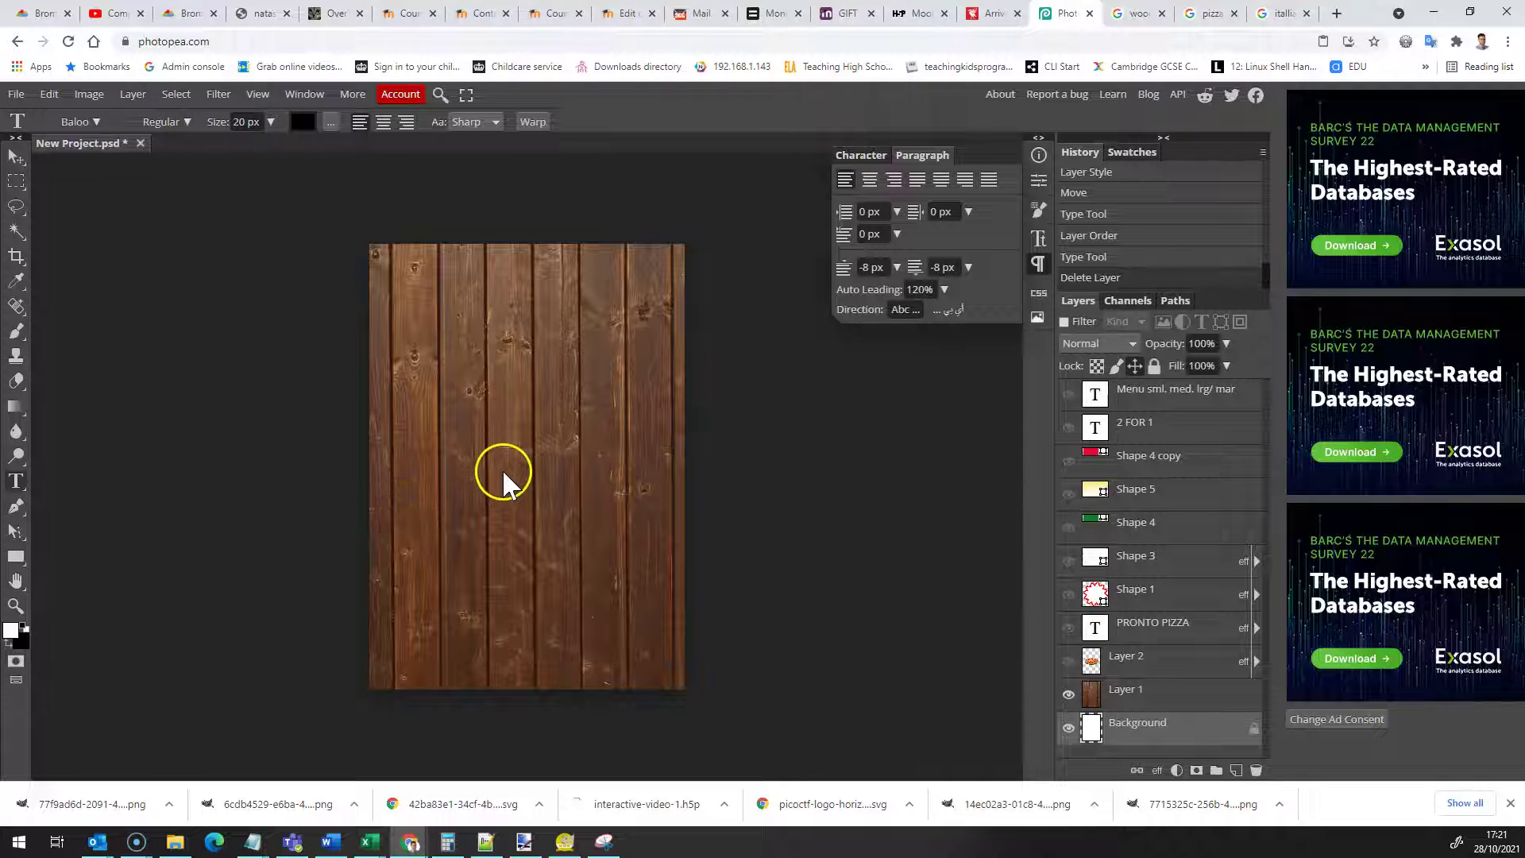
pyautogui.scroll(3, 516, 451)
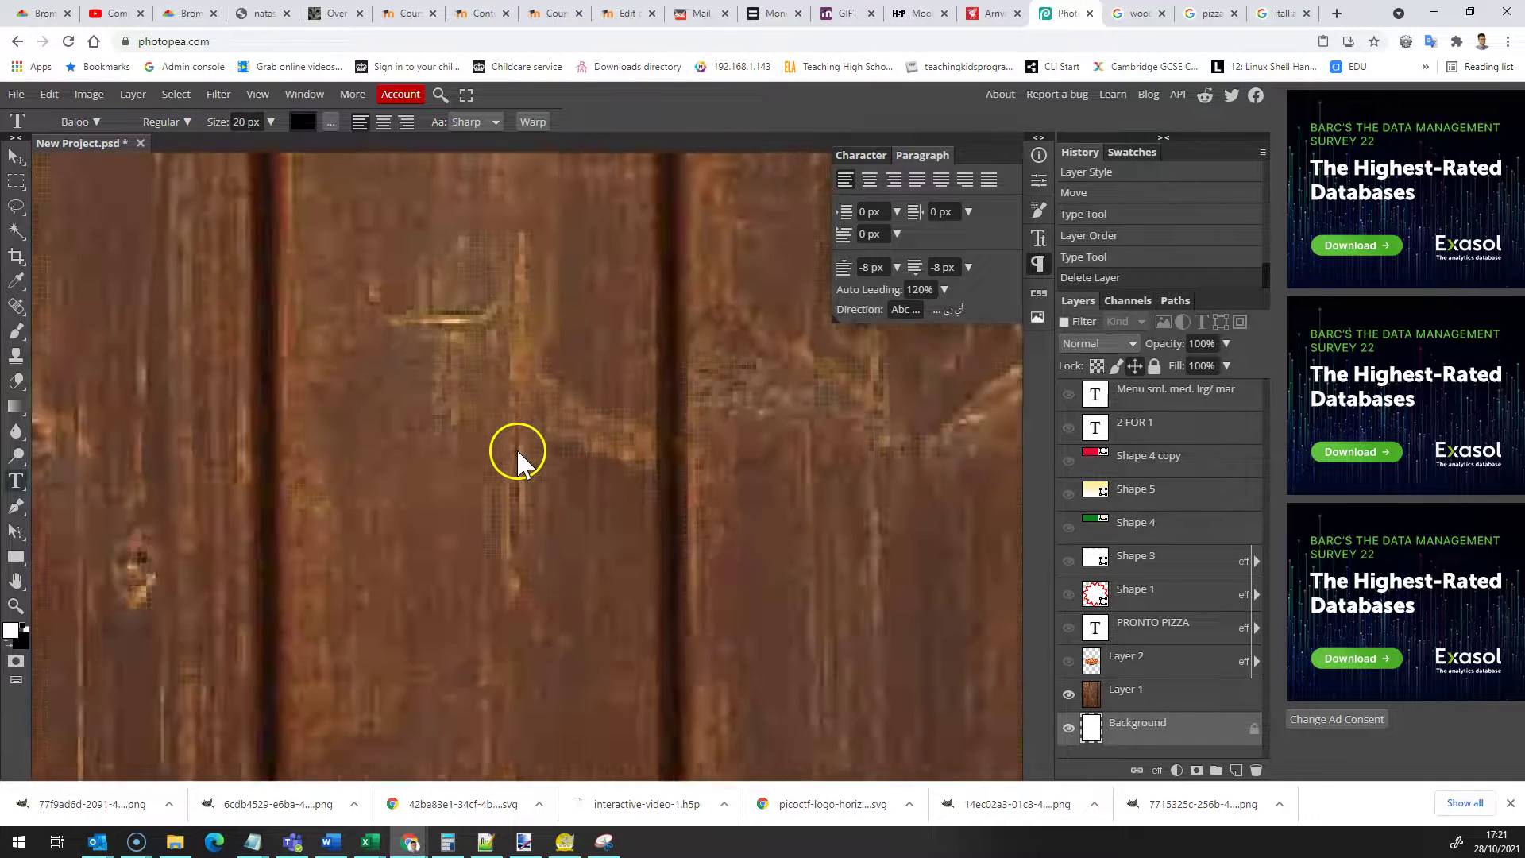
pyautogui.scroll(-4, 516, 449)
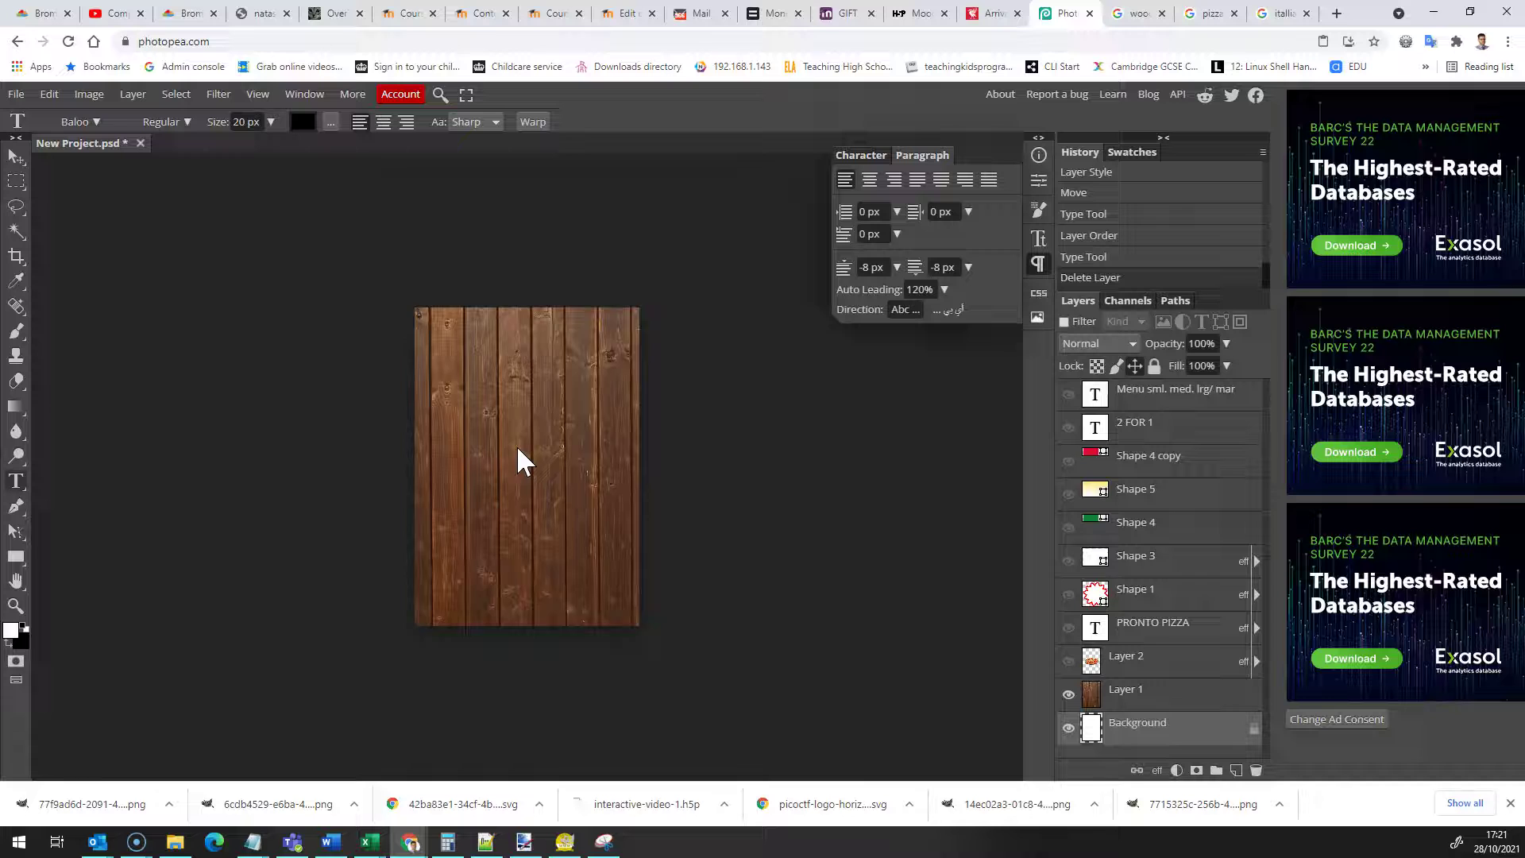
pyautogui.click(1068, 662)
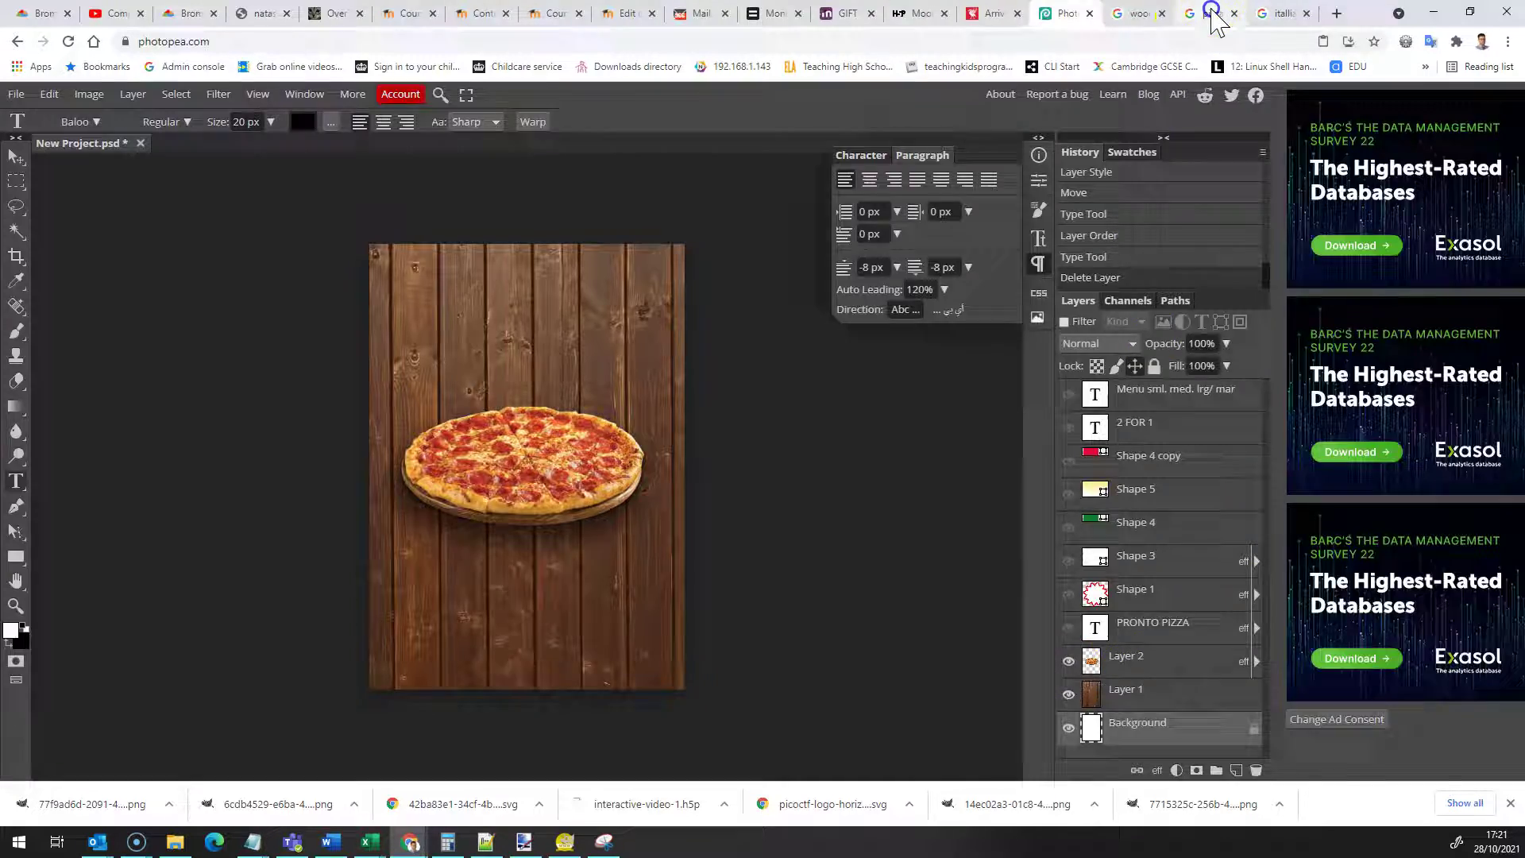
# - Replace the pizza image search with a Google Images search for 'chicken wings'
pyautogui.click(1213, 15)
pyautogui.keyDown('ctrl'); pyautogui.scroll(3, 715, 524); pyautogui.keyUp('ctrl')
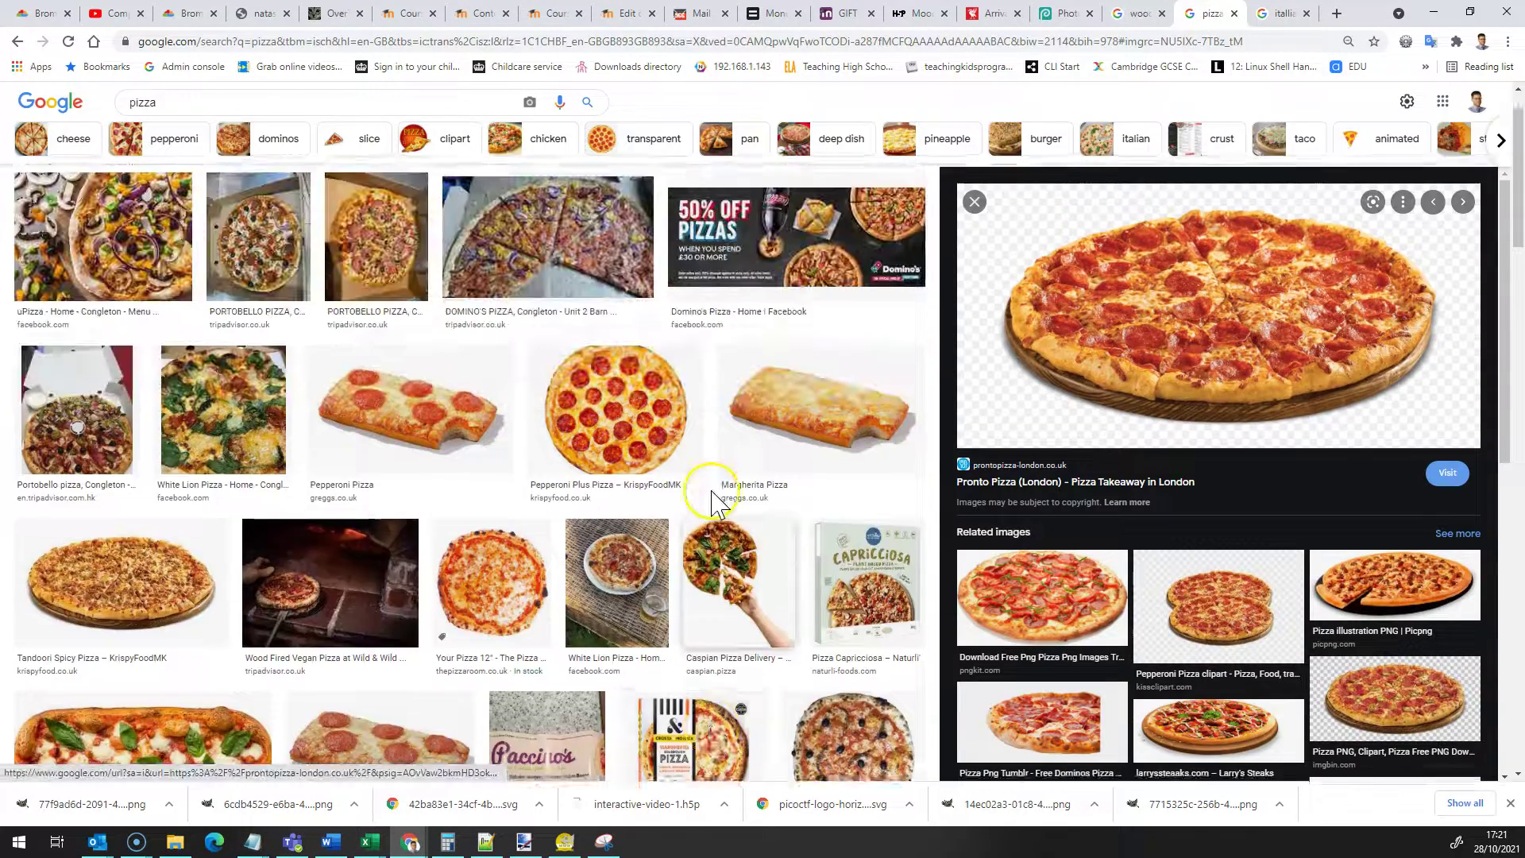
pyautogui.scroll(1, 711, 501)
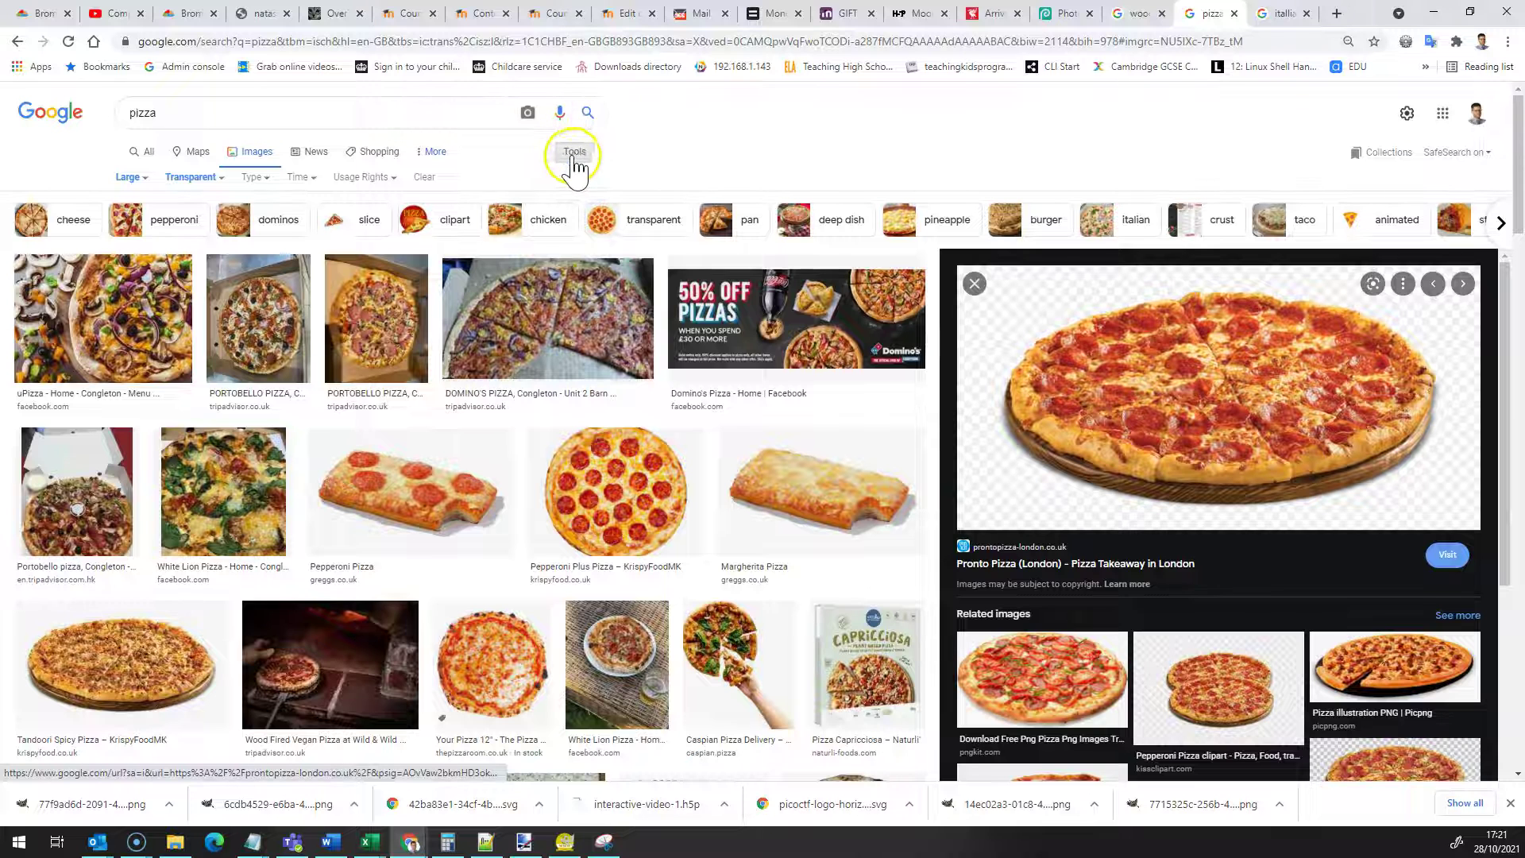
pyautogui.click(130, 176)
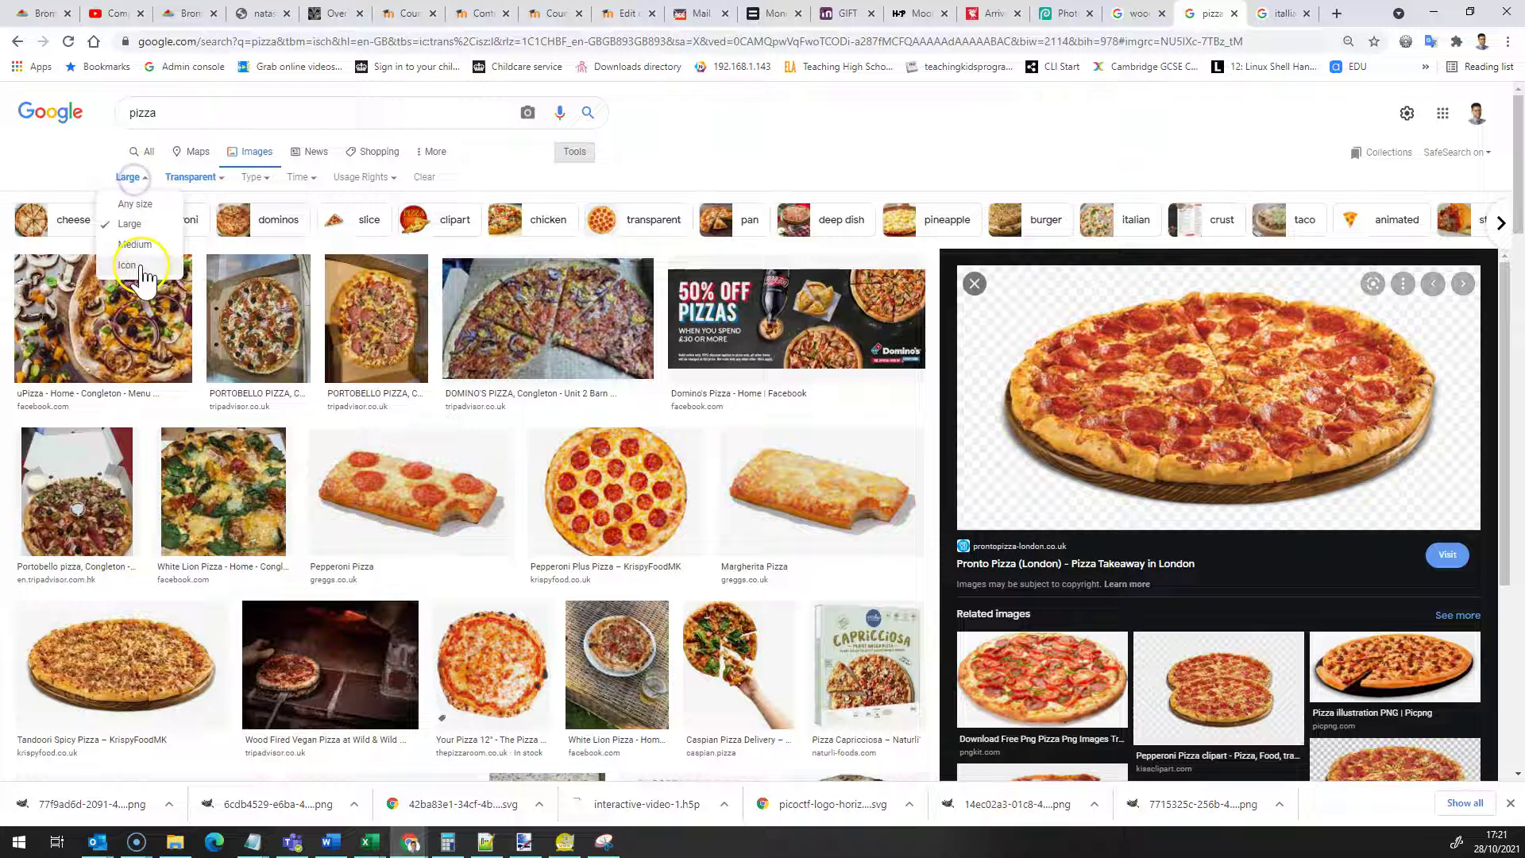
pyautogui.click(213, 179)
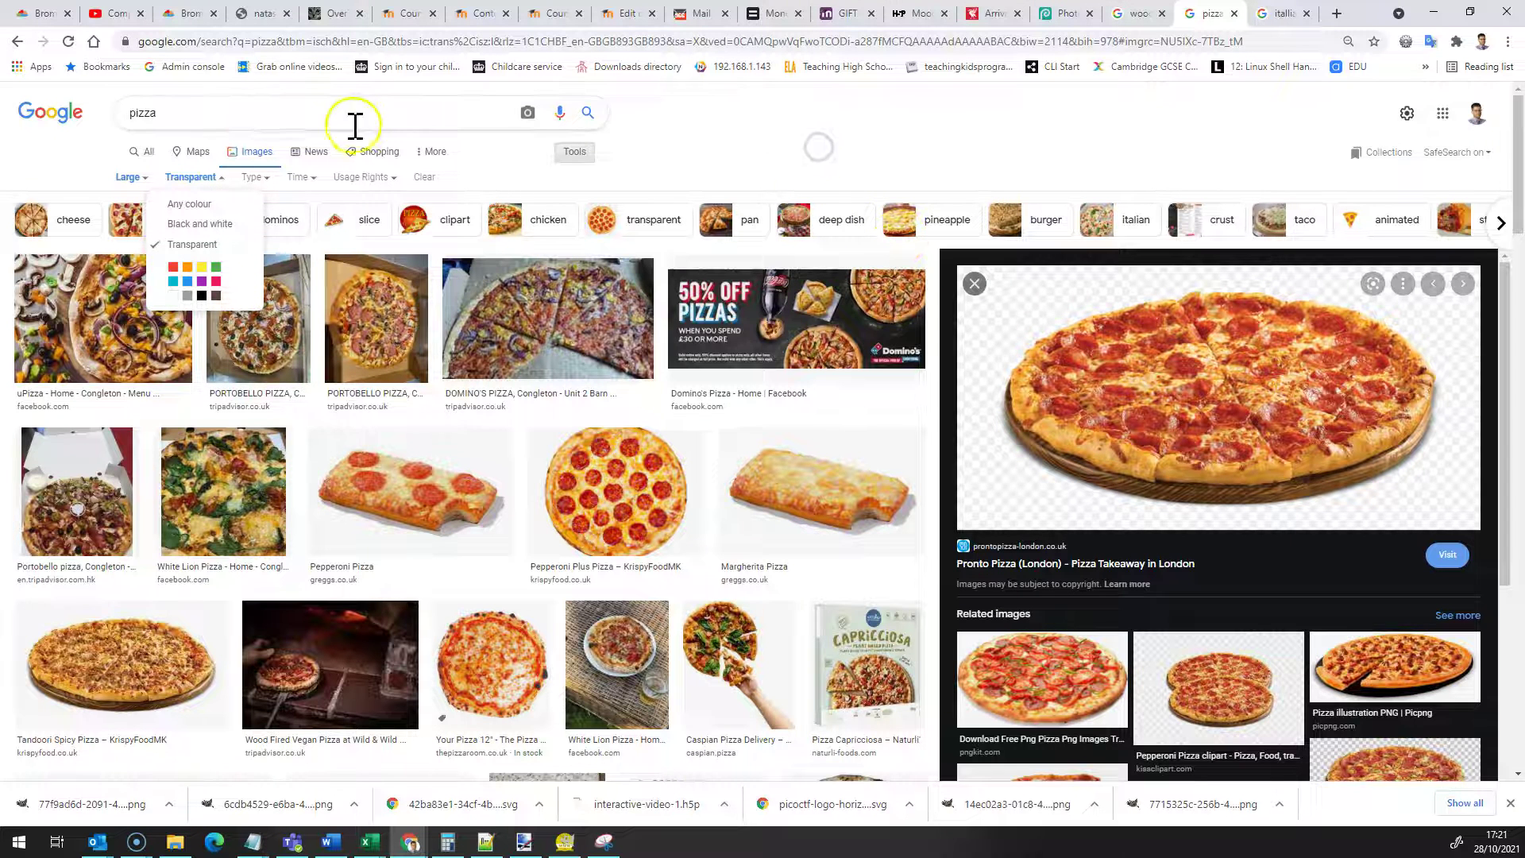
pyautogui.click(230, 117)
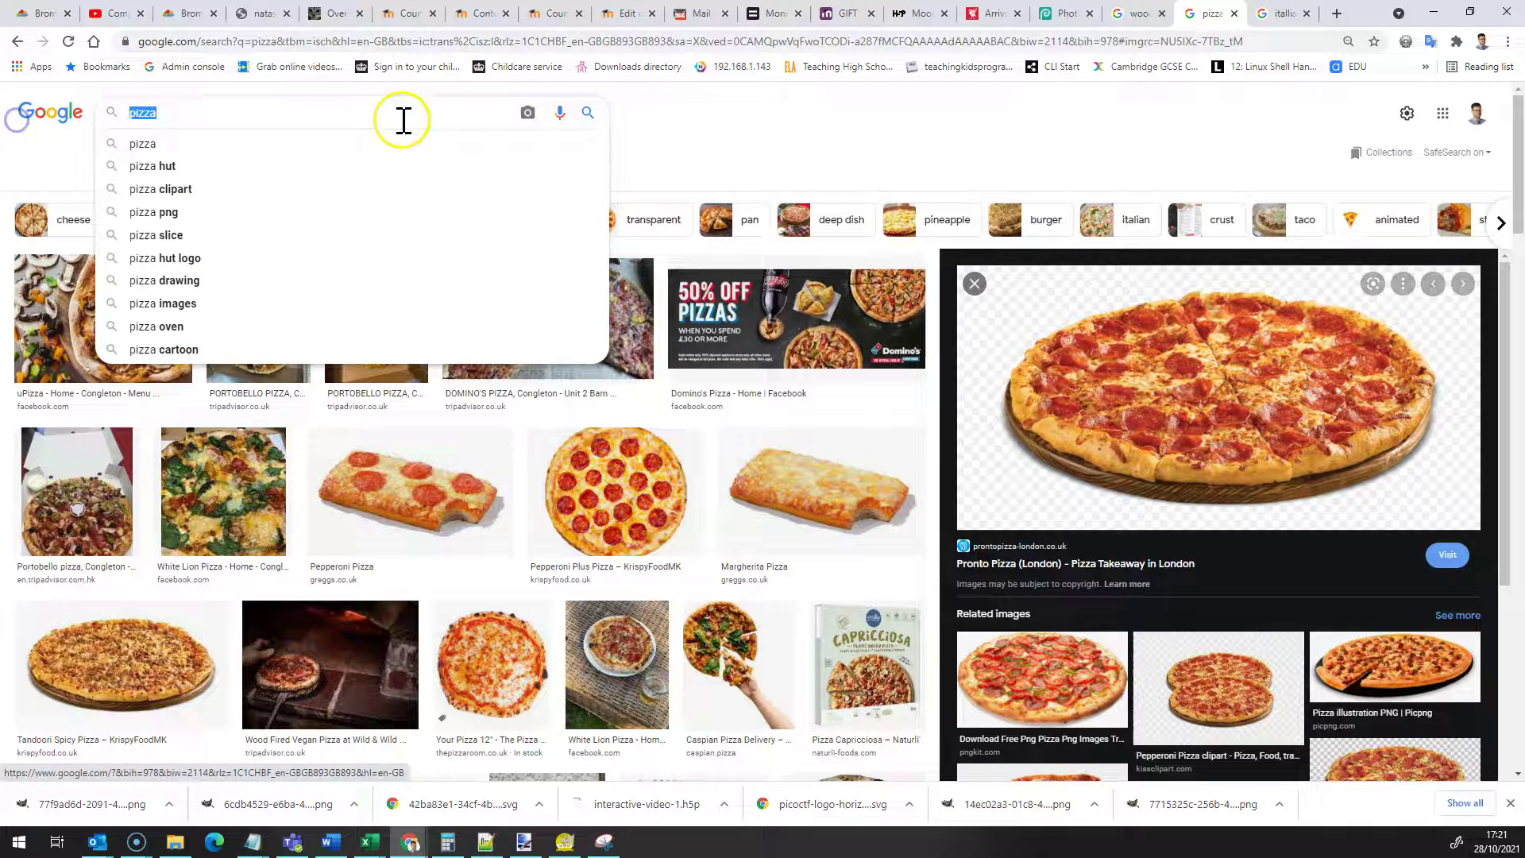
pyautogui.write('chick')
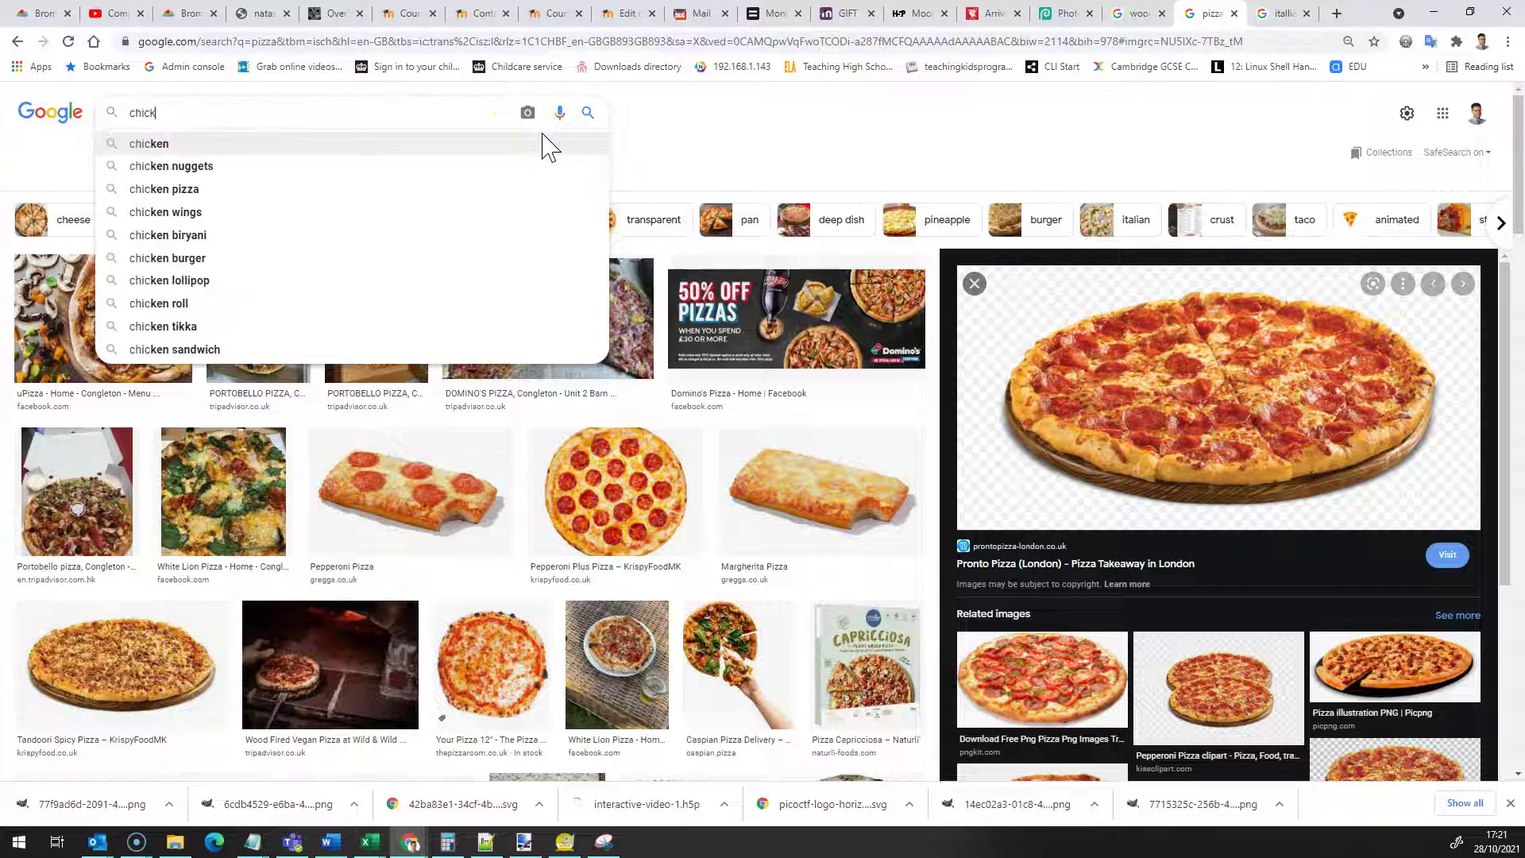
pyautogui.write('en wings')
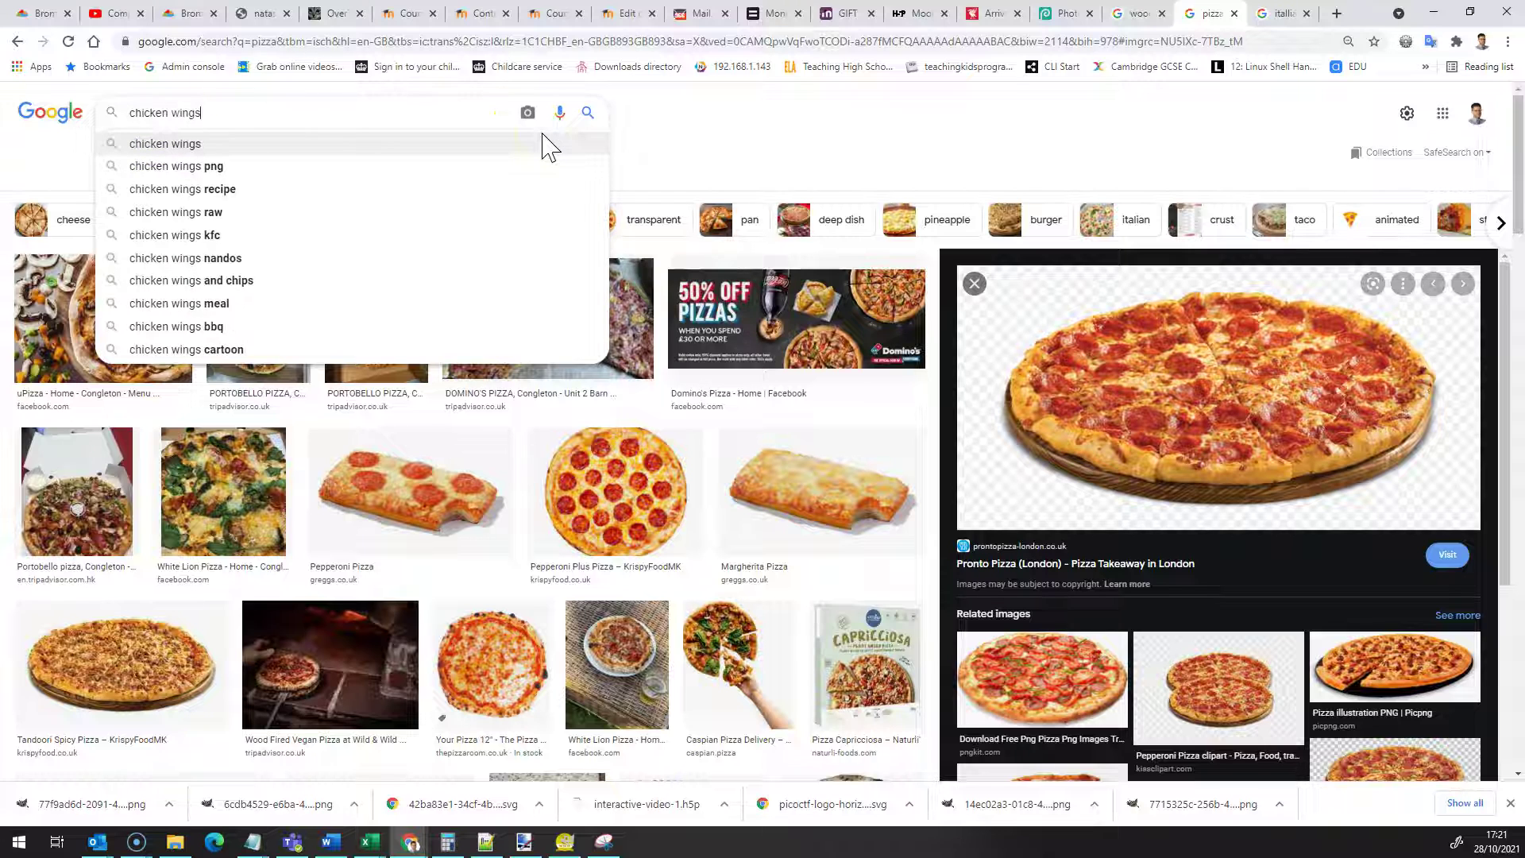
pyautogui.press('Return')
# - Filter the chicken wings results to large, transparent images
pyautogui.click(304, 290)
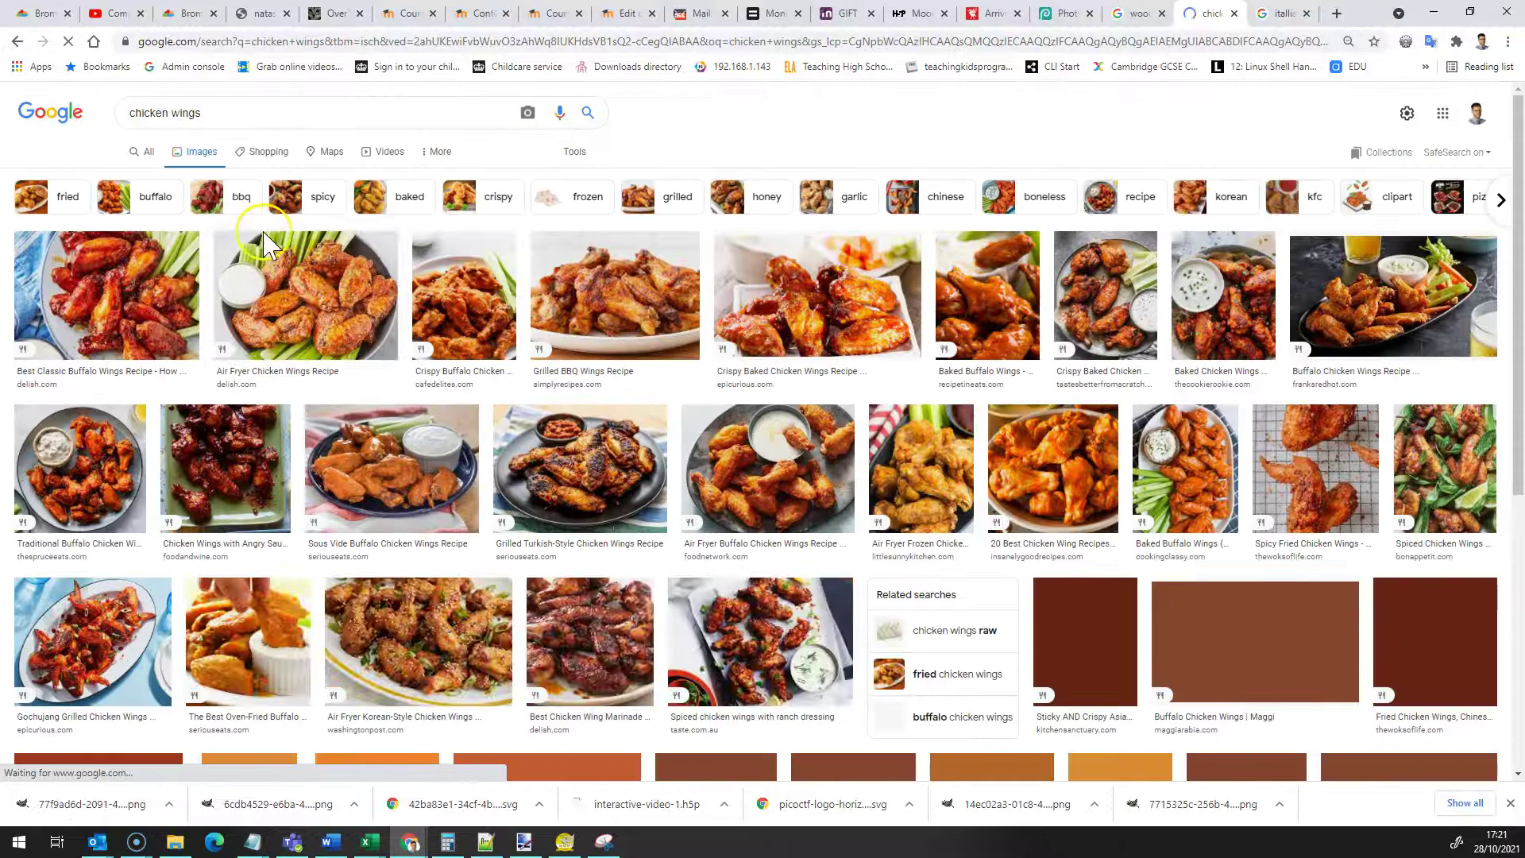
pyautogui.click(574, 153)
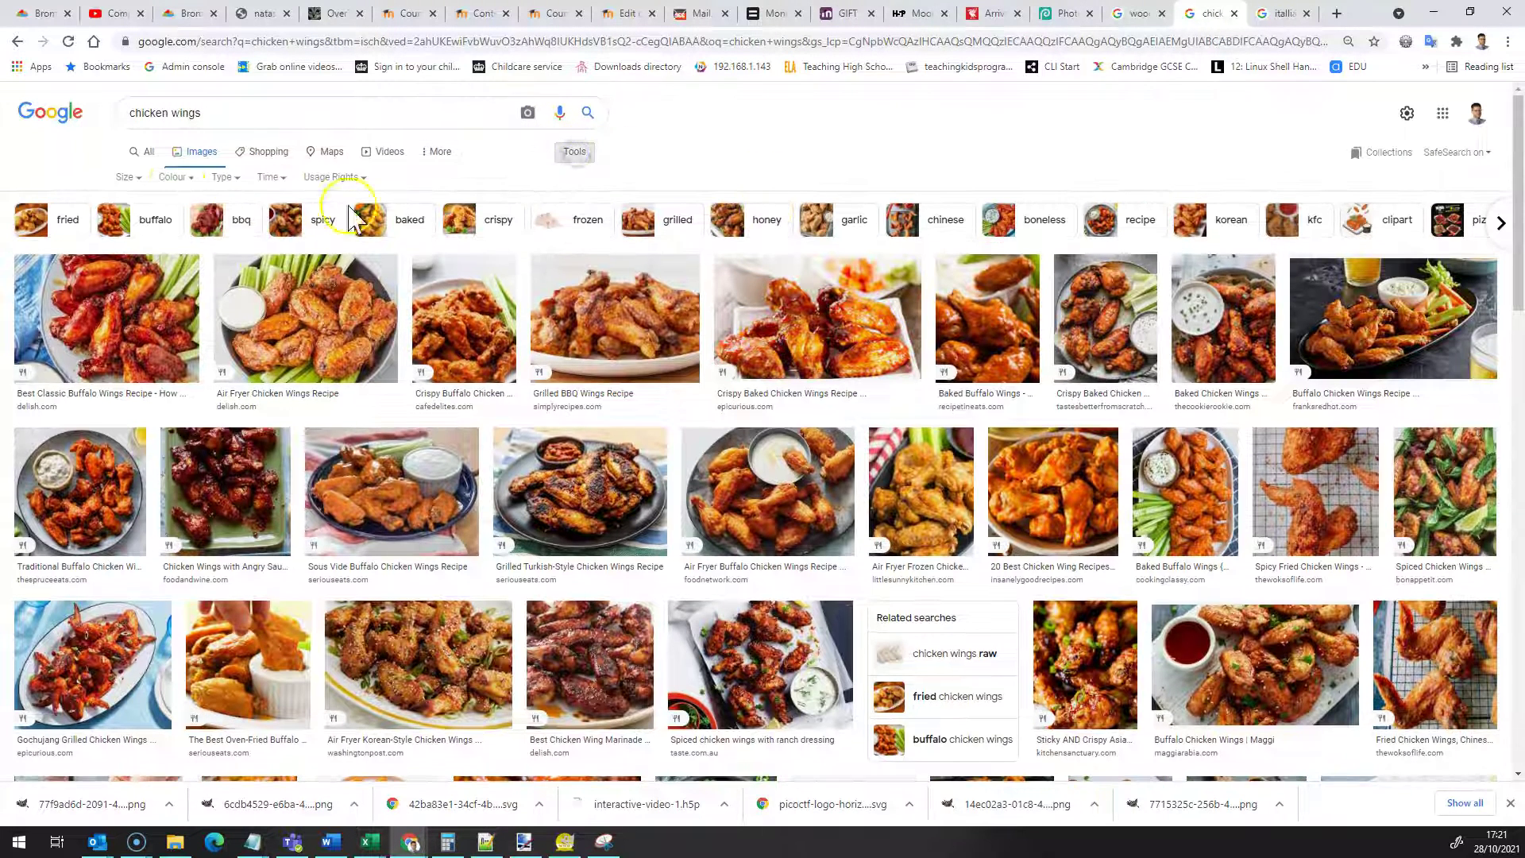
pyautogui.click(135, 176)
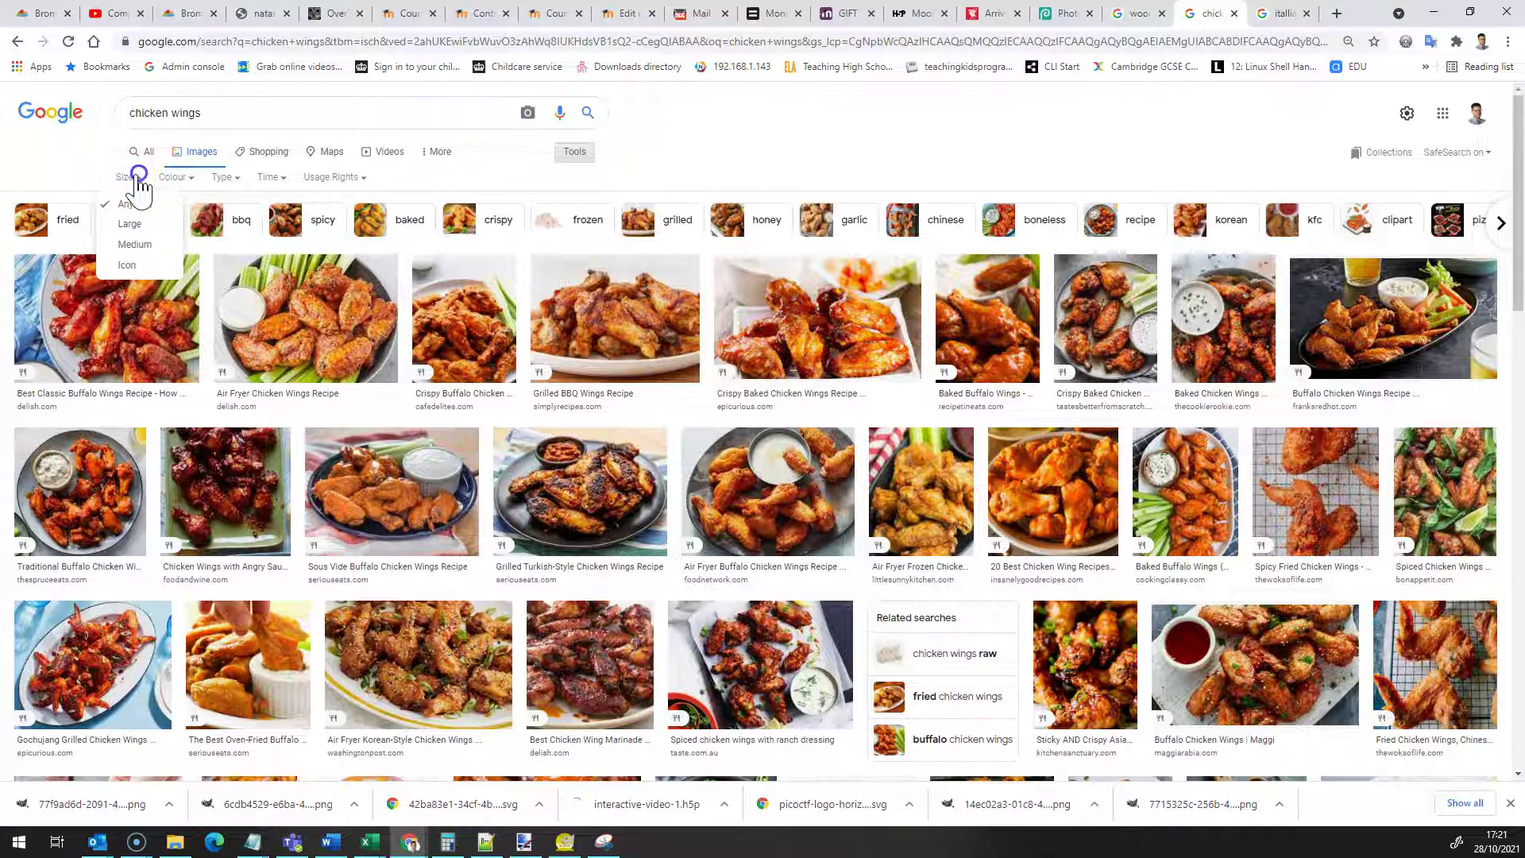
pyautogui.click(129, 223)
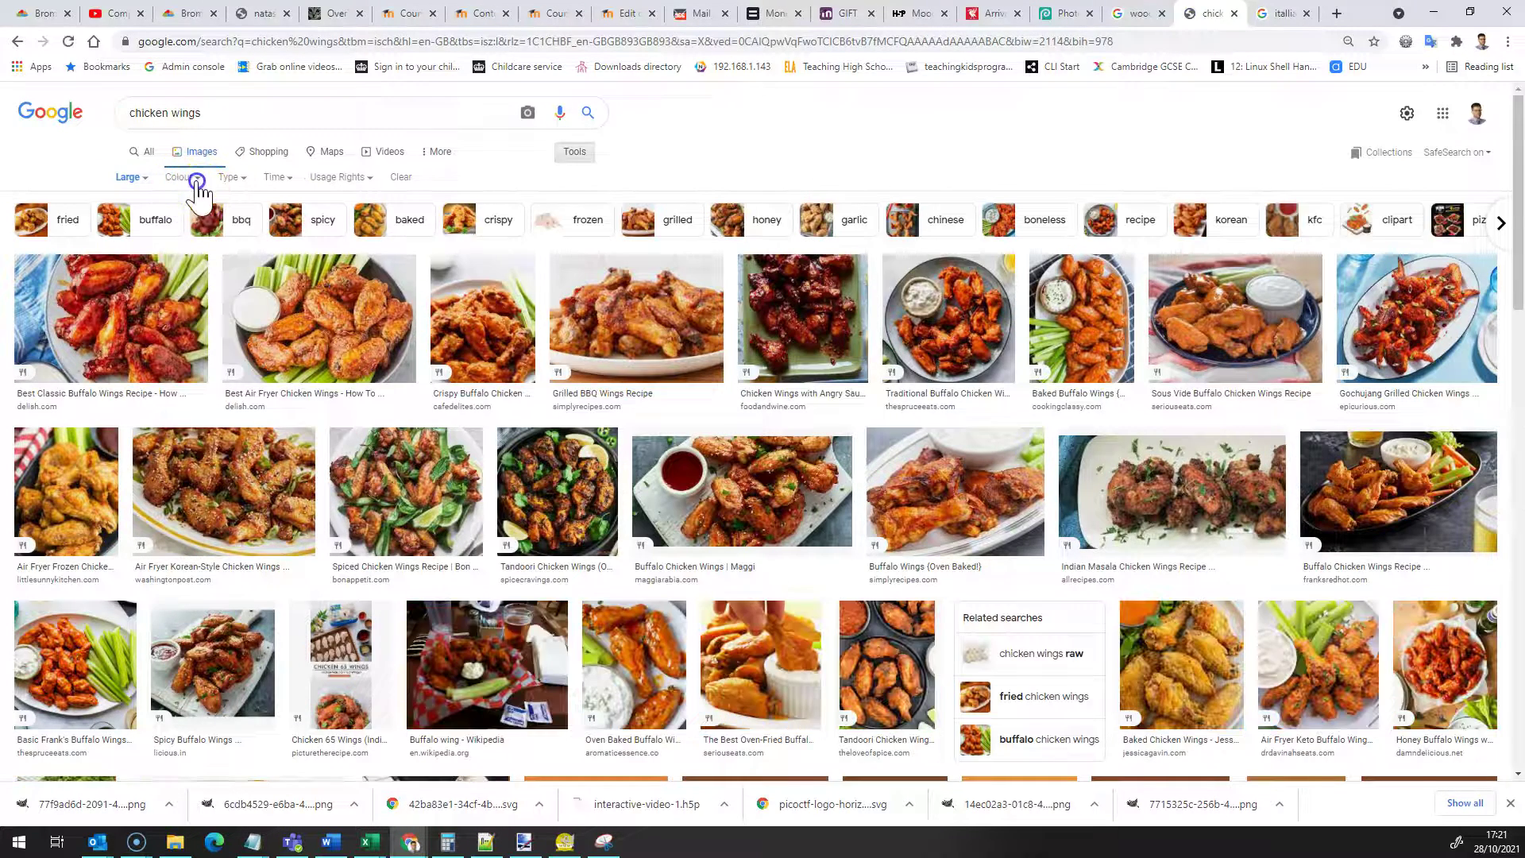
pyautogui.click(182, 178)
pyautogui.click(195, 244)
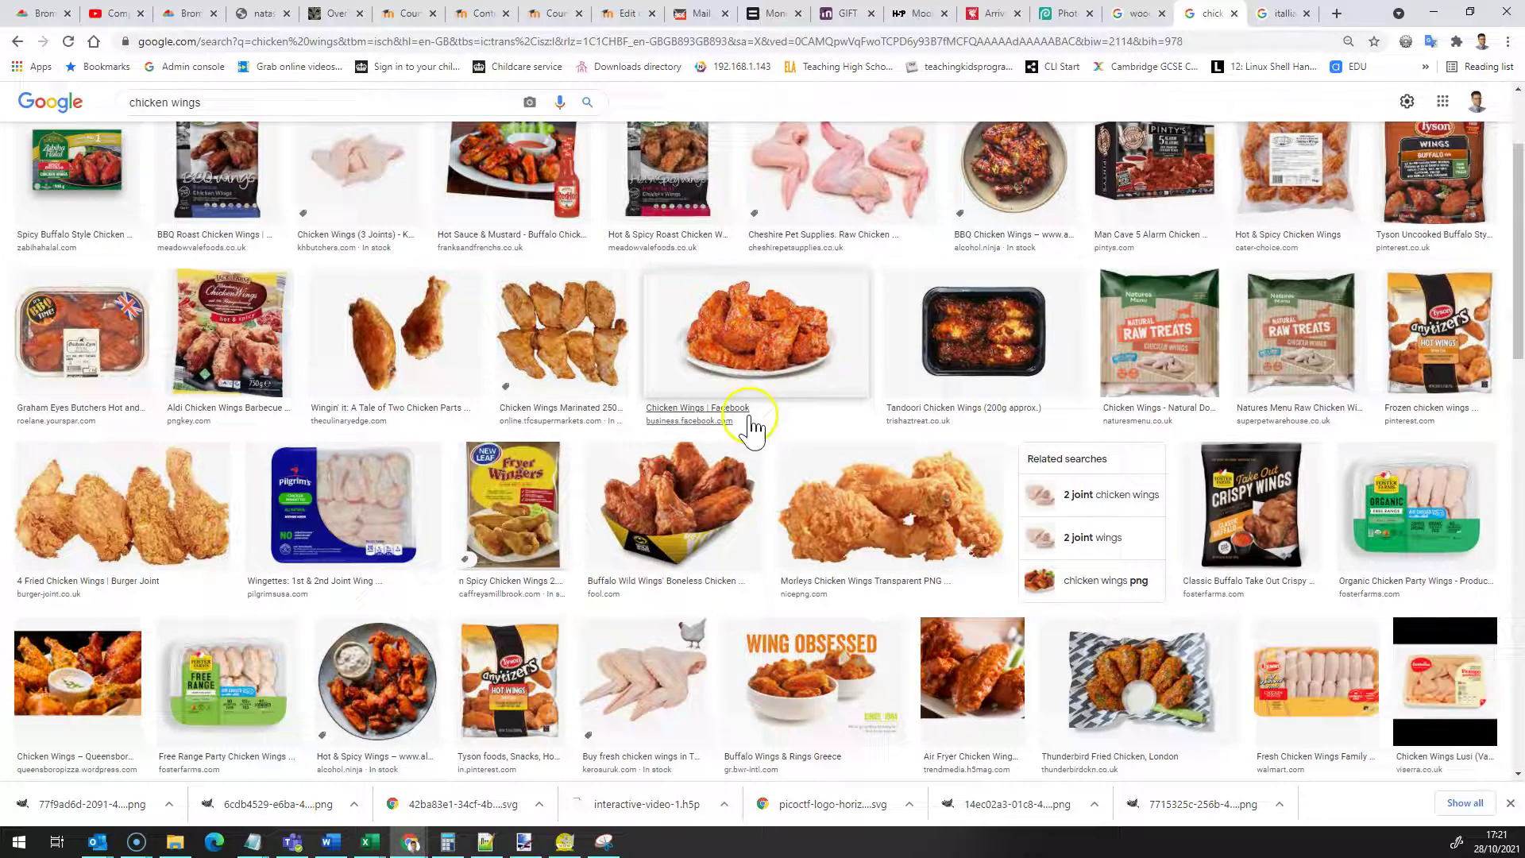
# - Copy a chicken wings picture and go back to the Photopea flyer
pyautogui.click(746, 429)
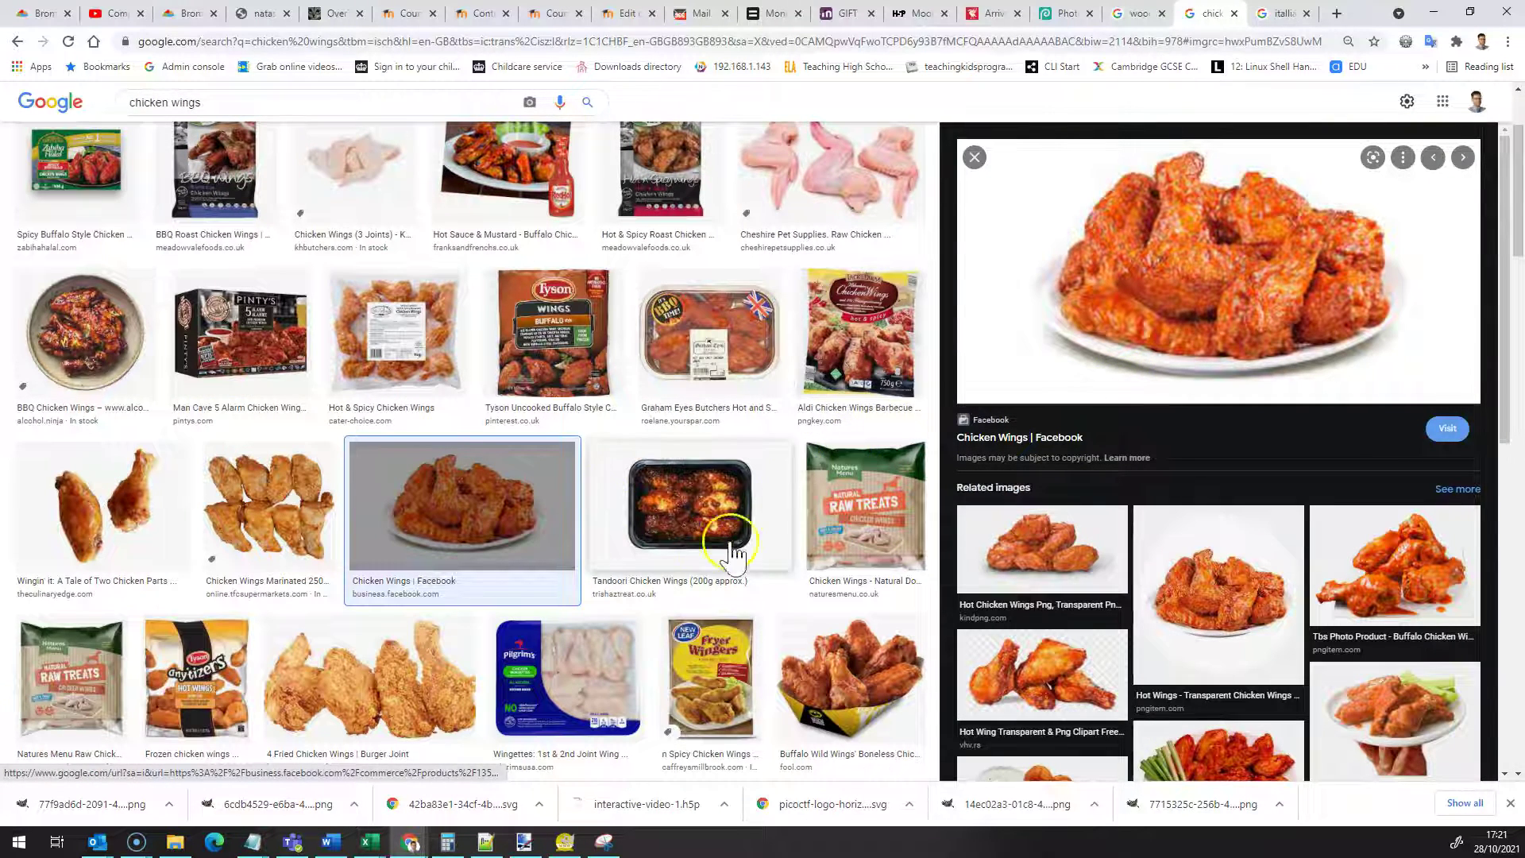
pyautogui.click(143, 547)
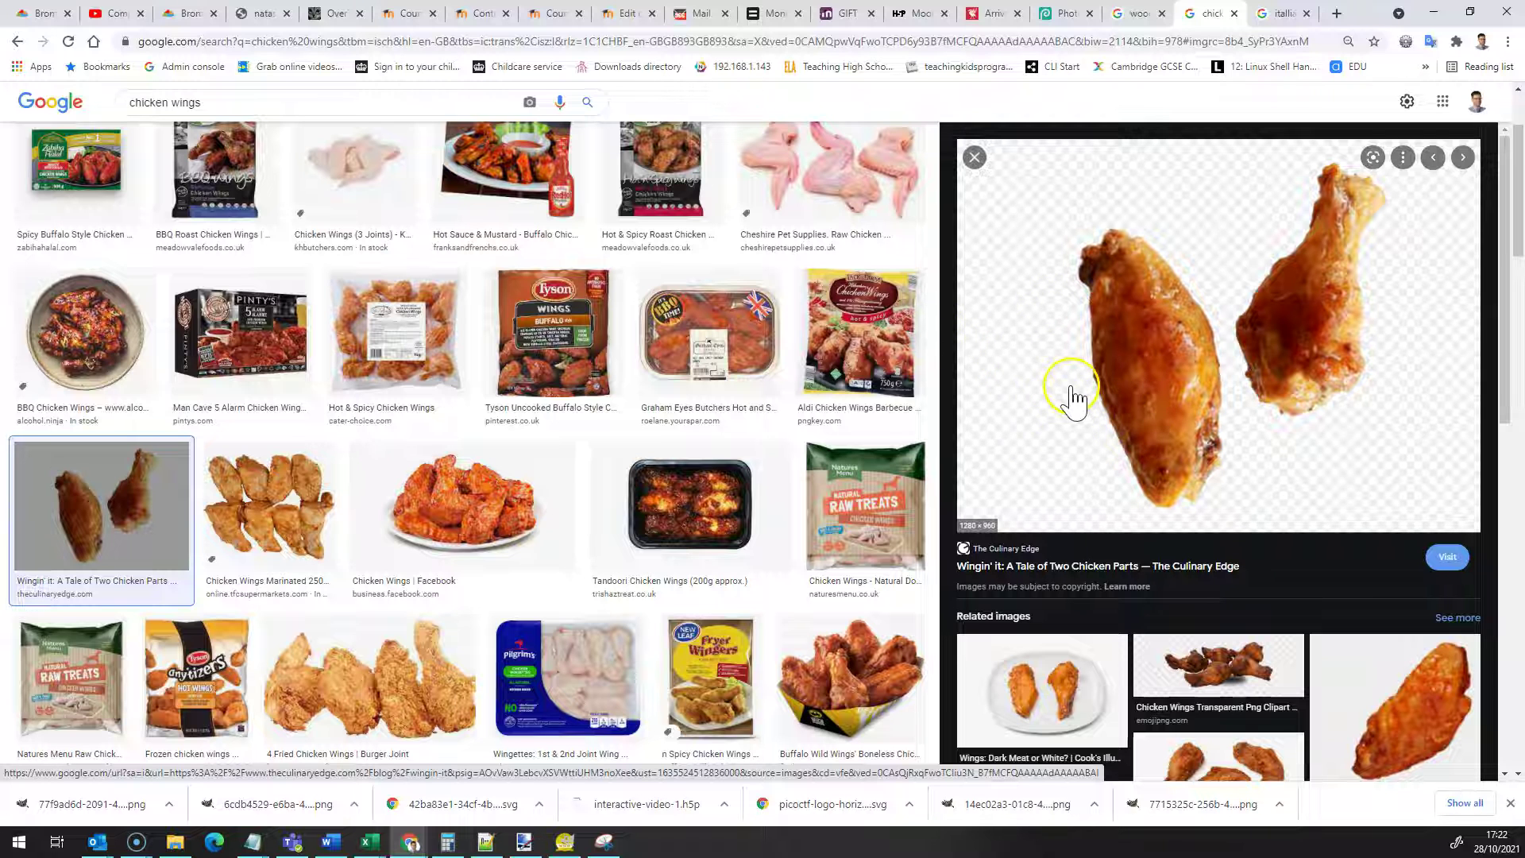
pyautogui.rightClick(1134, 334)
pyautogui.click(1209, 521)
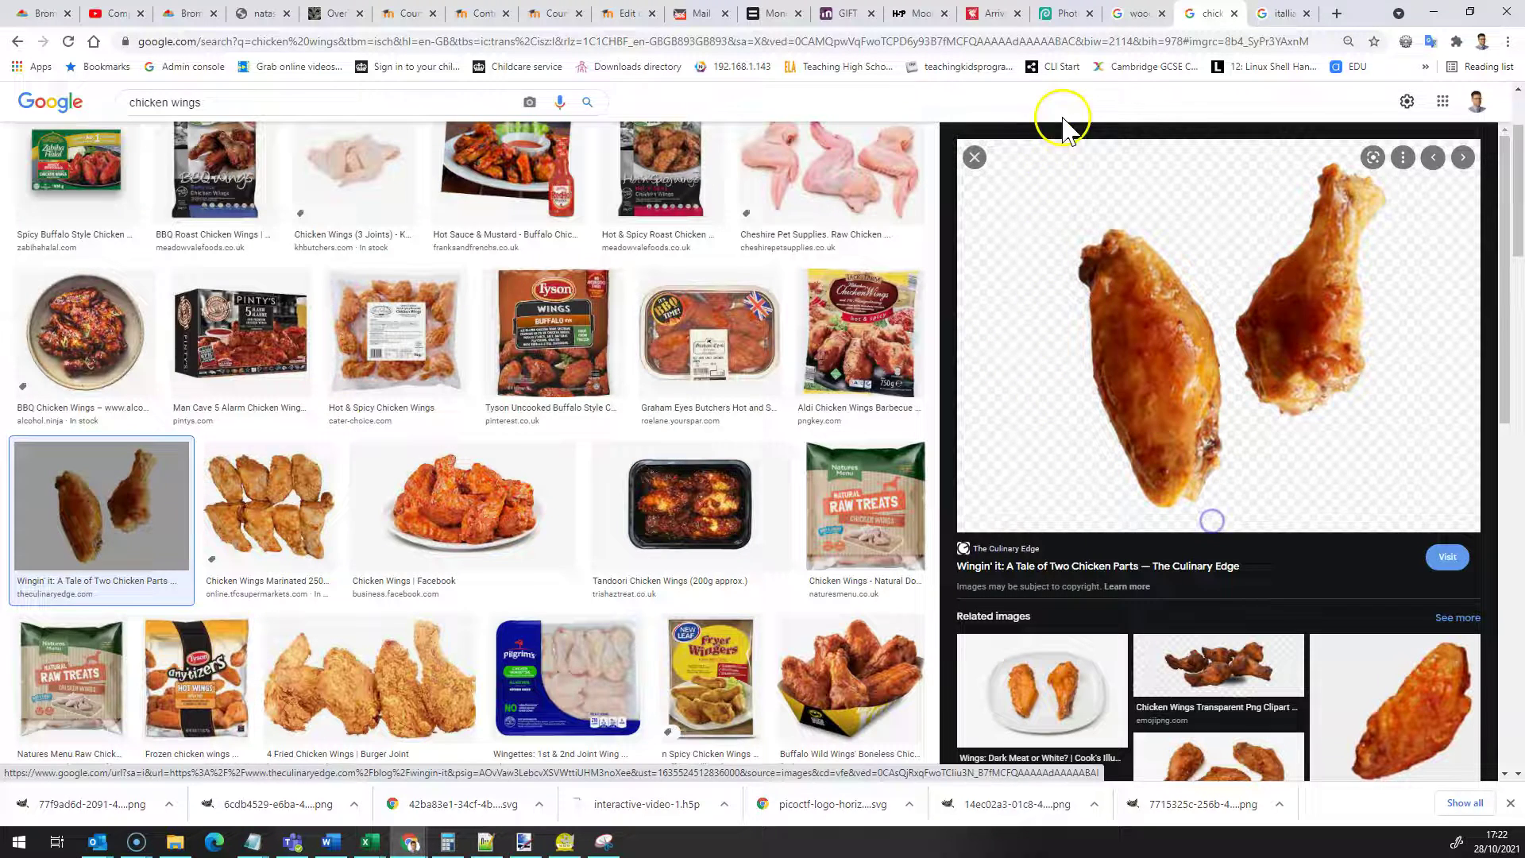
pyautogui.click(1054, 16)
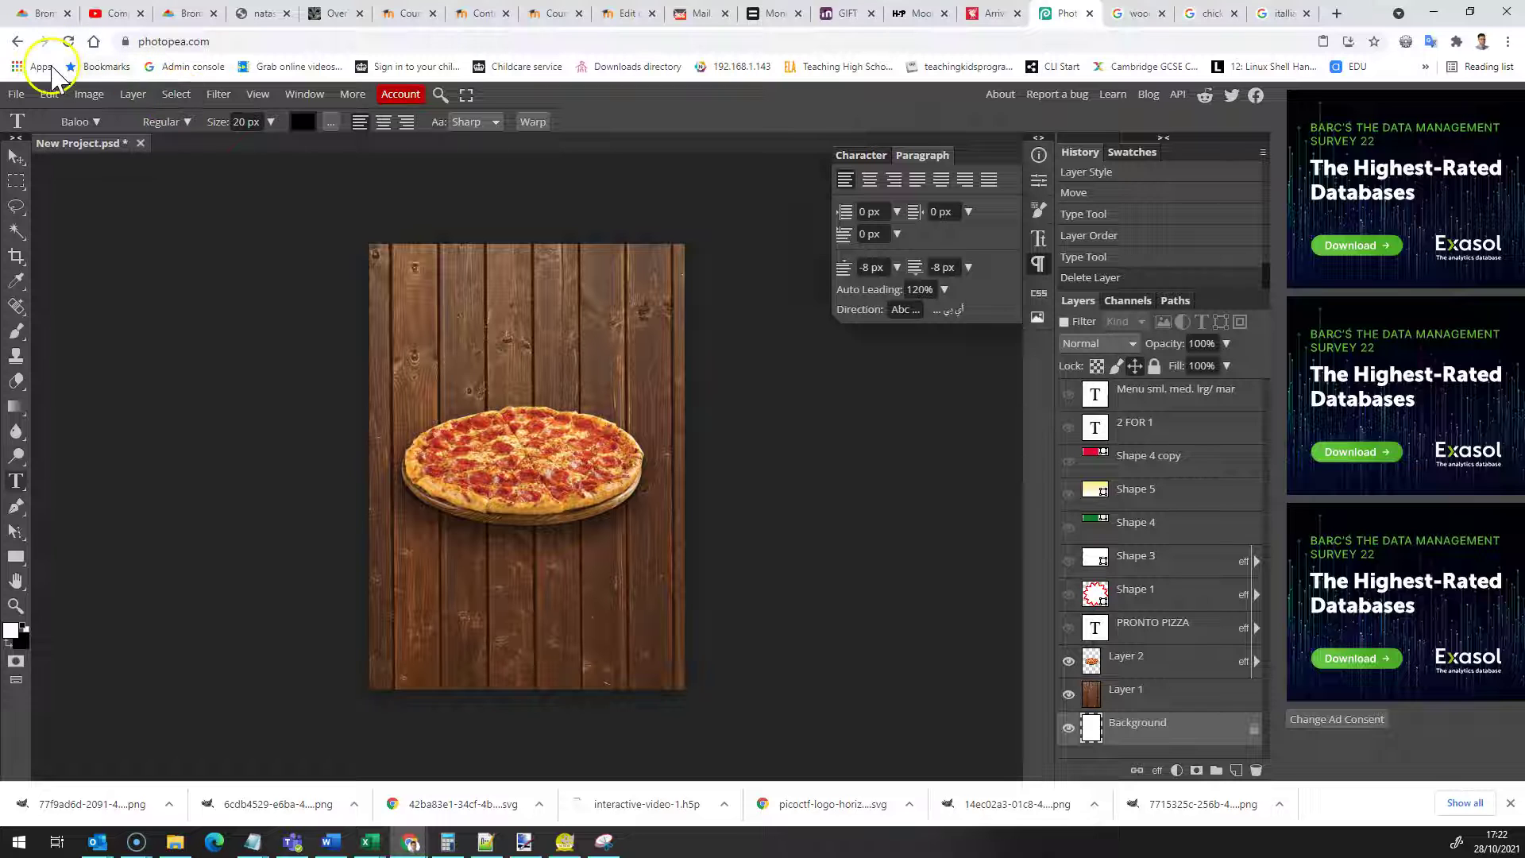
# - Paste the chicken wings as a new layer and move it below the pizza layer
pyautogui.click(50, 95)
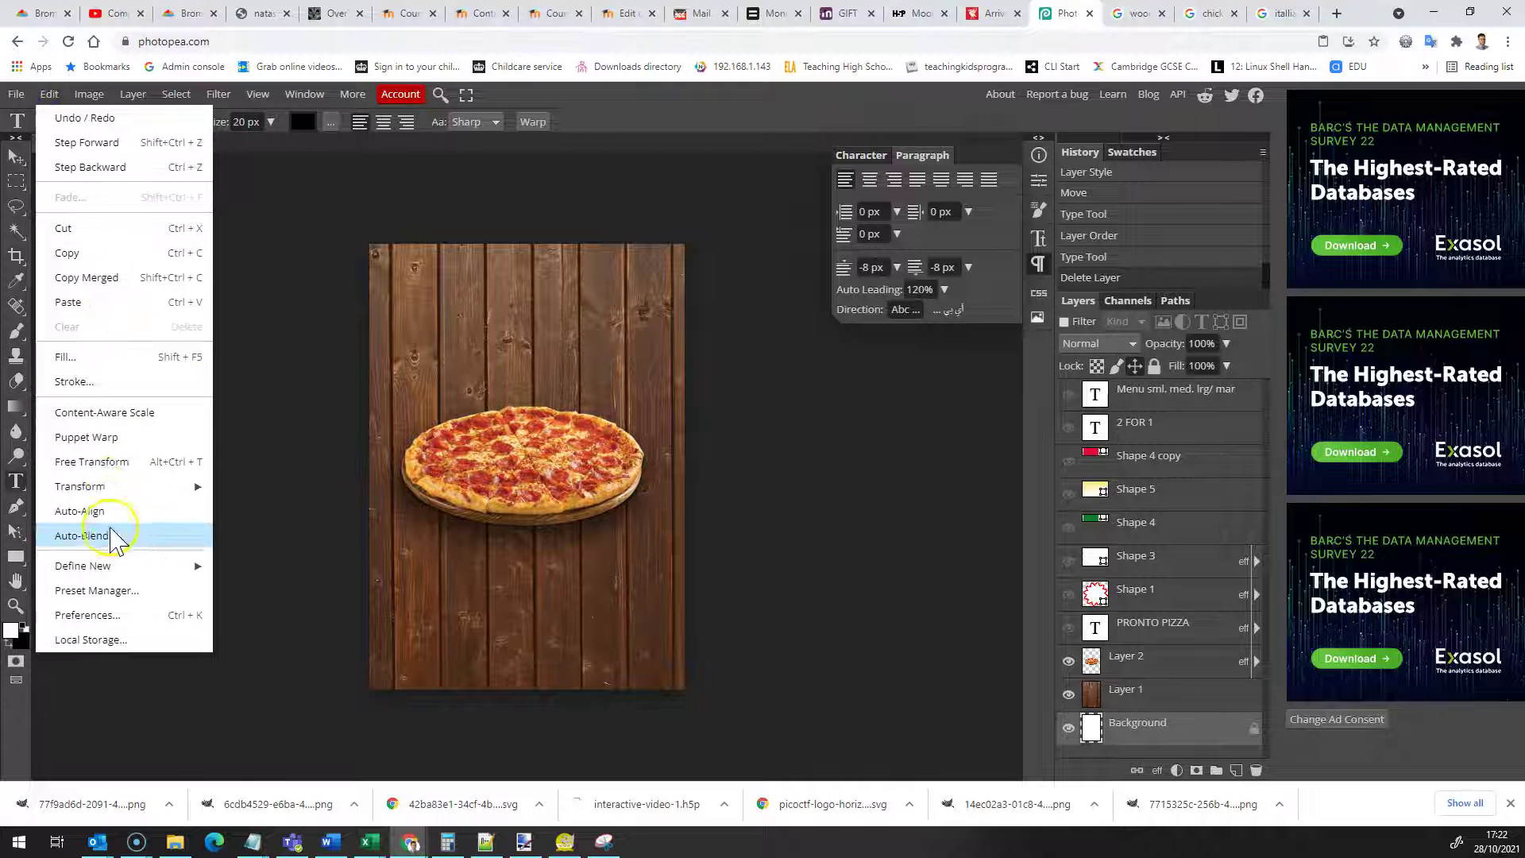
pyautogui.click(83, 301)
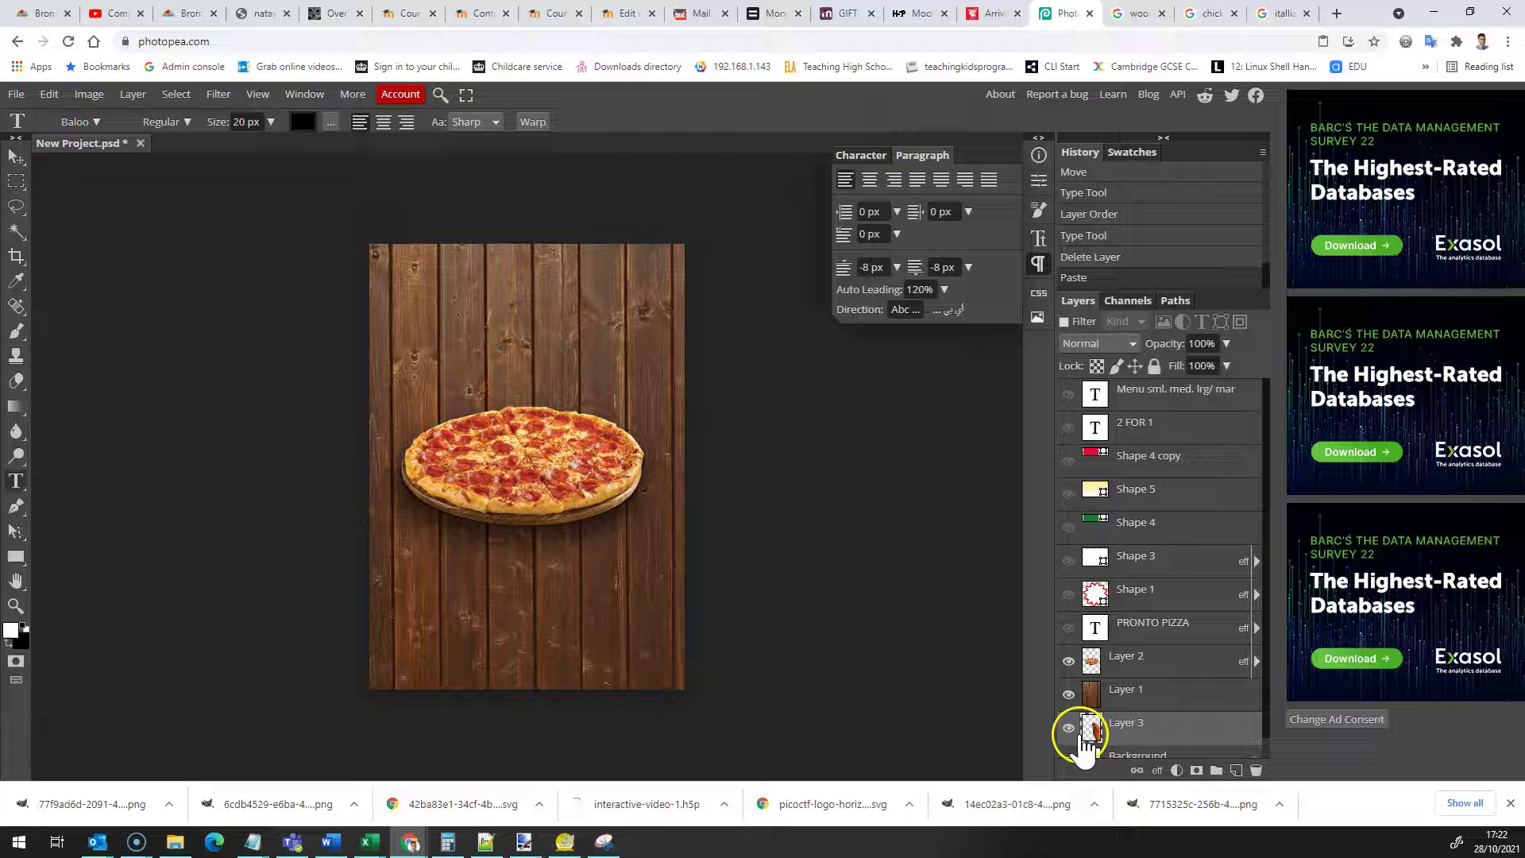
pyautogui.moveTo(1089, 724); pyautogui.dragTo(1122, 694)
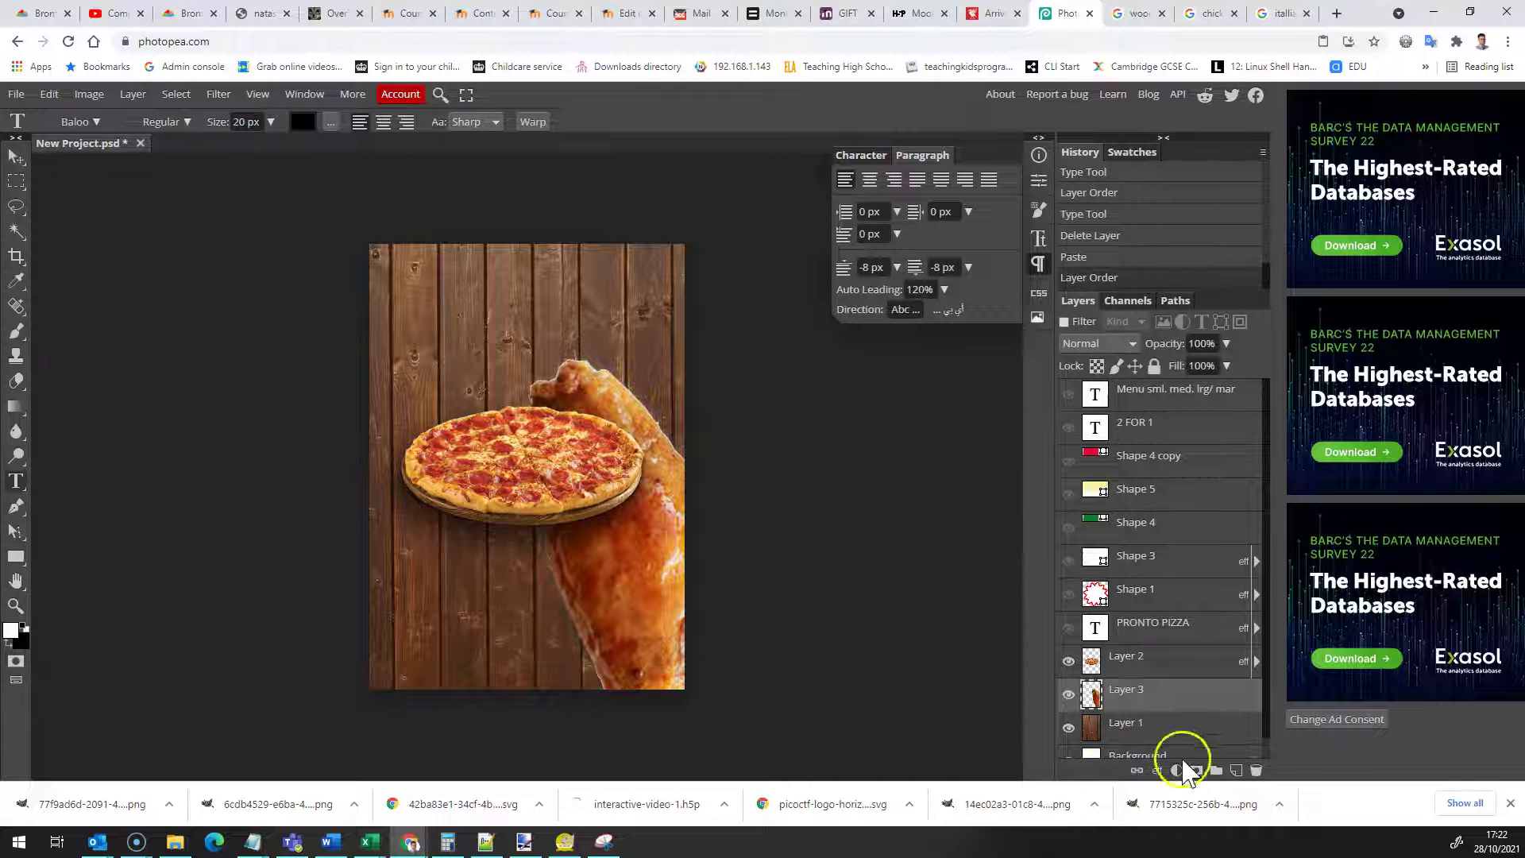
# - Shrink the chicken wings and place them above the pizza near the top
pyautogui.click(16, 158)
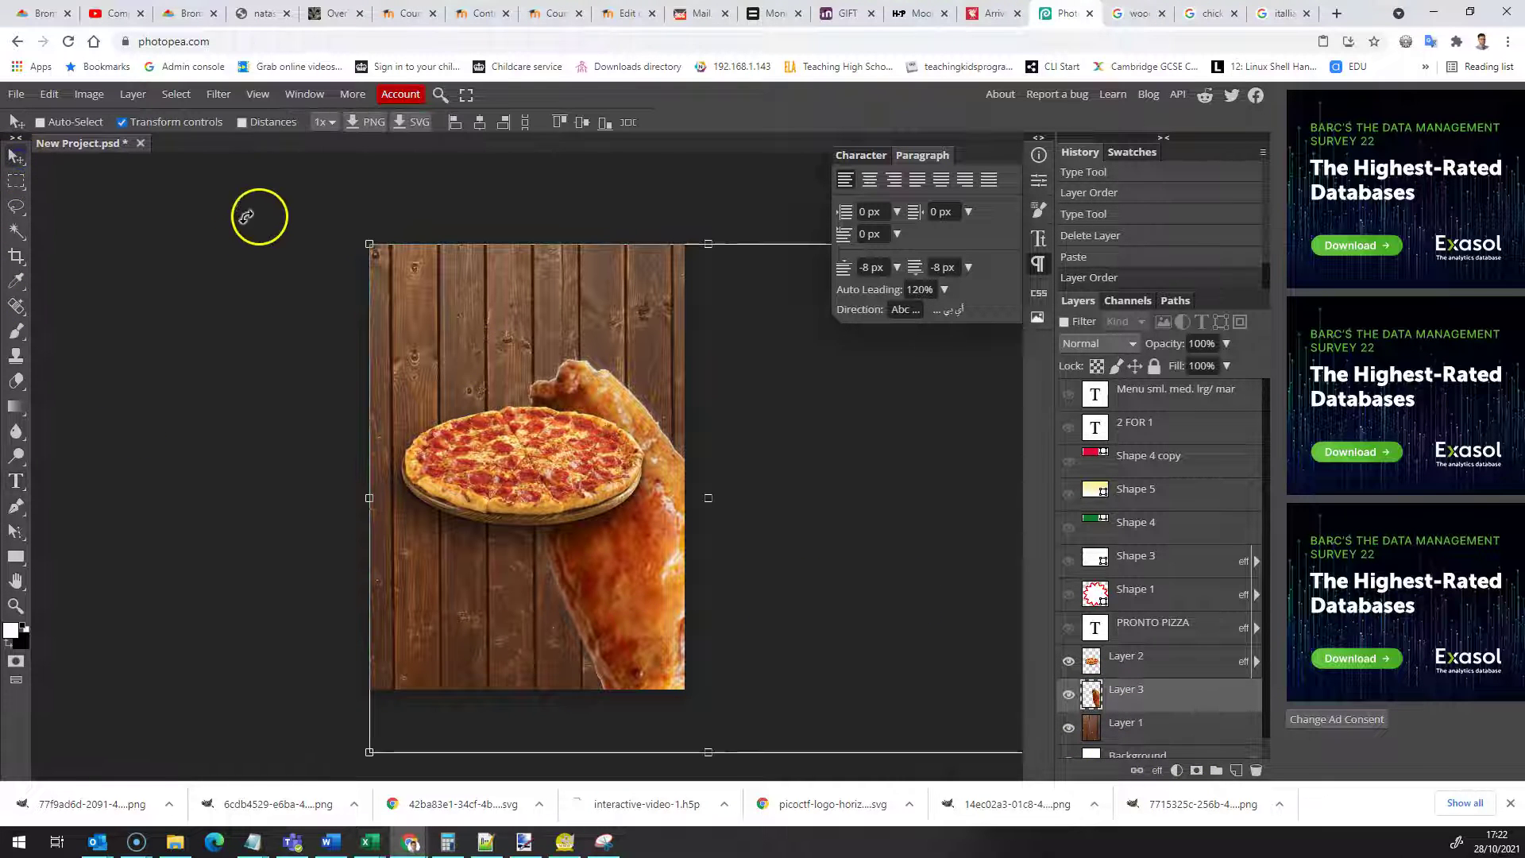
pyautogui.click(369, 243)
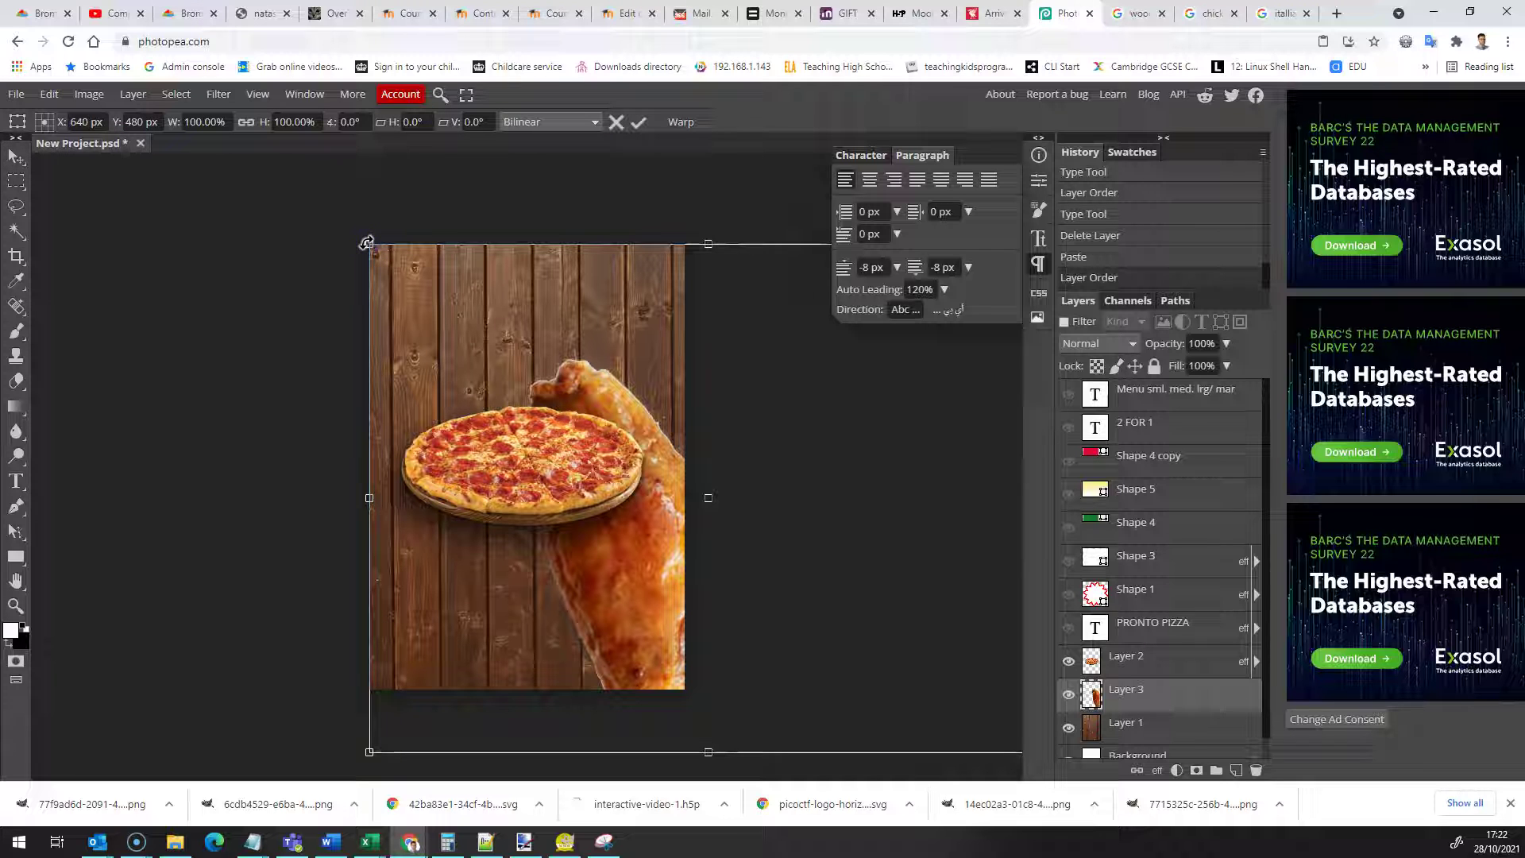
pyautogui.moveTo(369, 243); pyautogui.dragTo(728, 511)
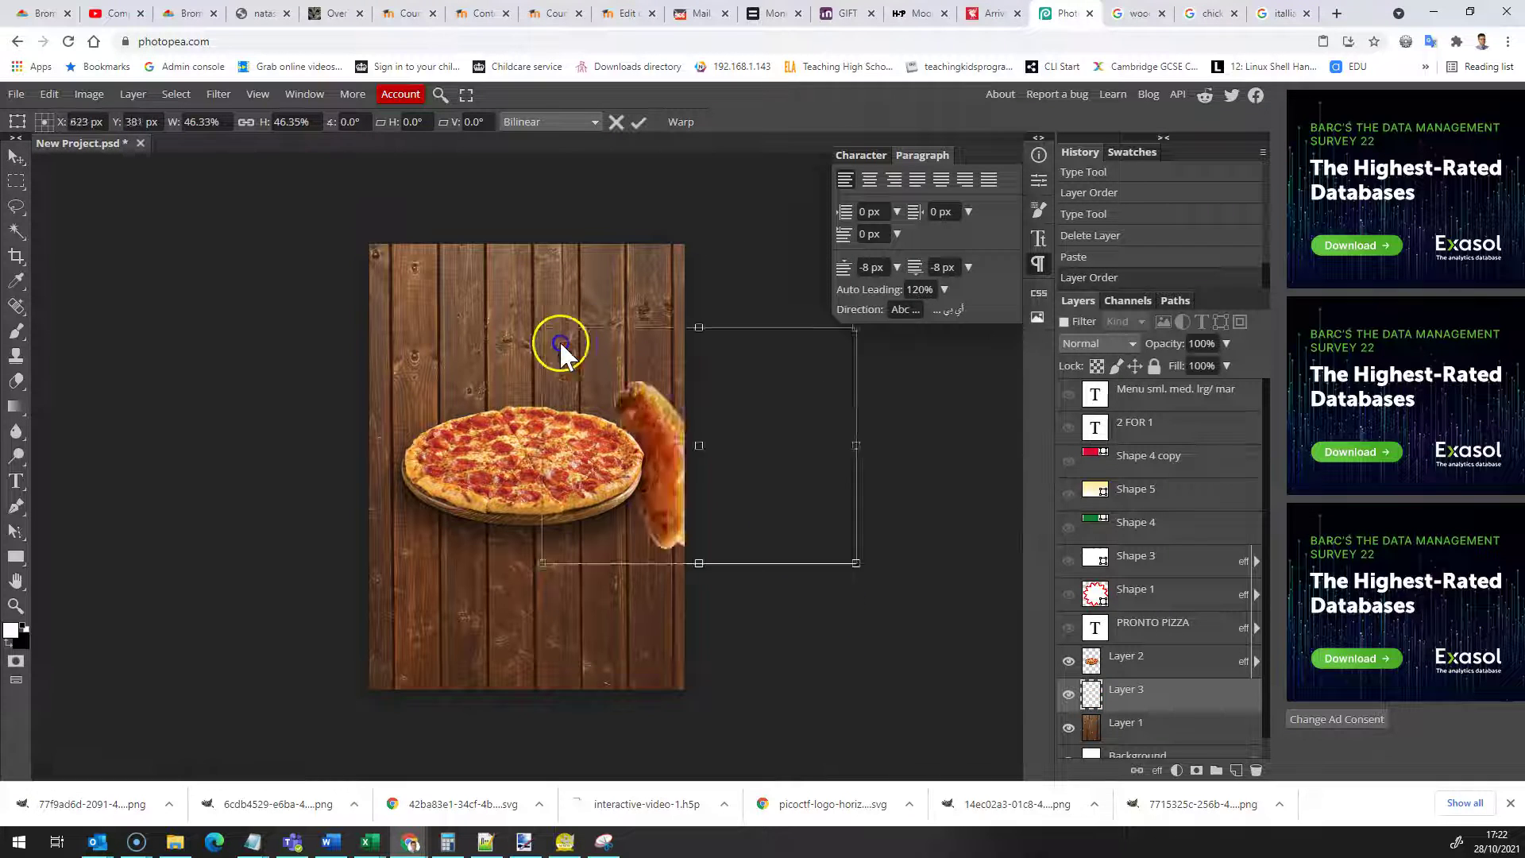
pyautogui.moveTo(561, 341); pyautogui.dragTo(468, 328)
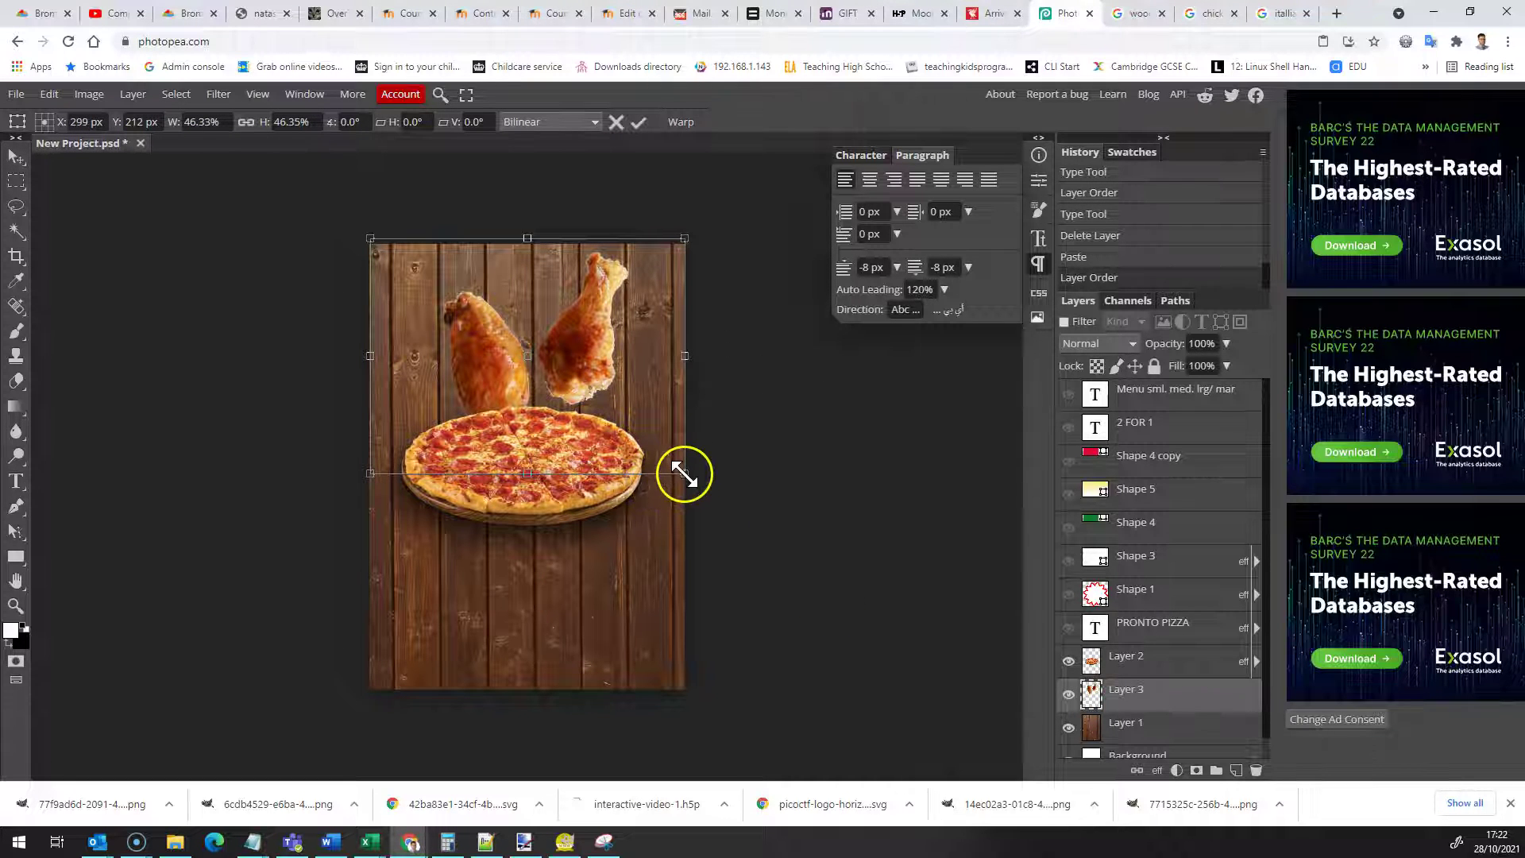
pyautogui.moveTo(684, 472); pyautogui.dragTo(598, 422)
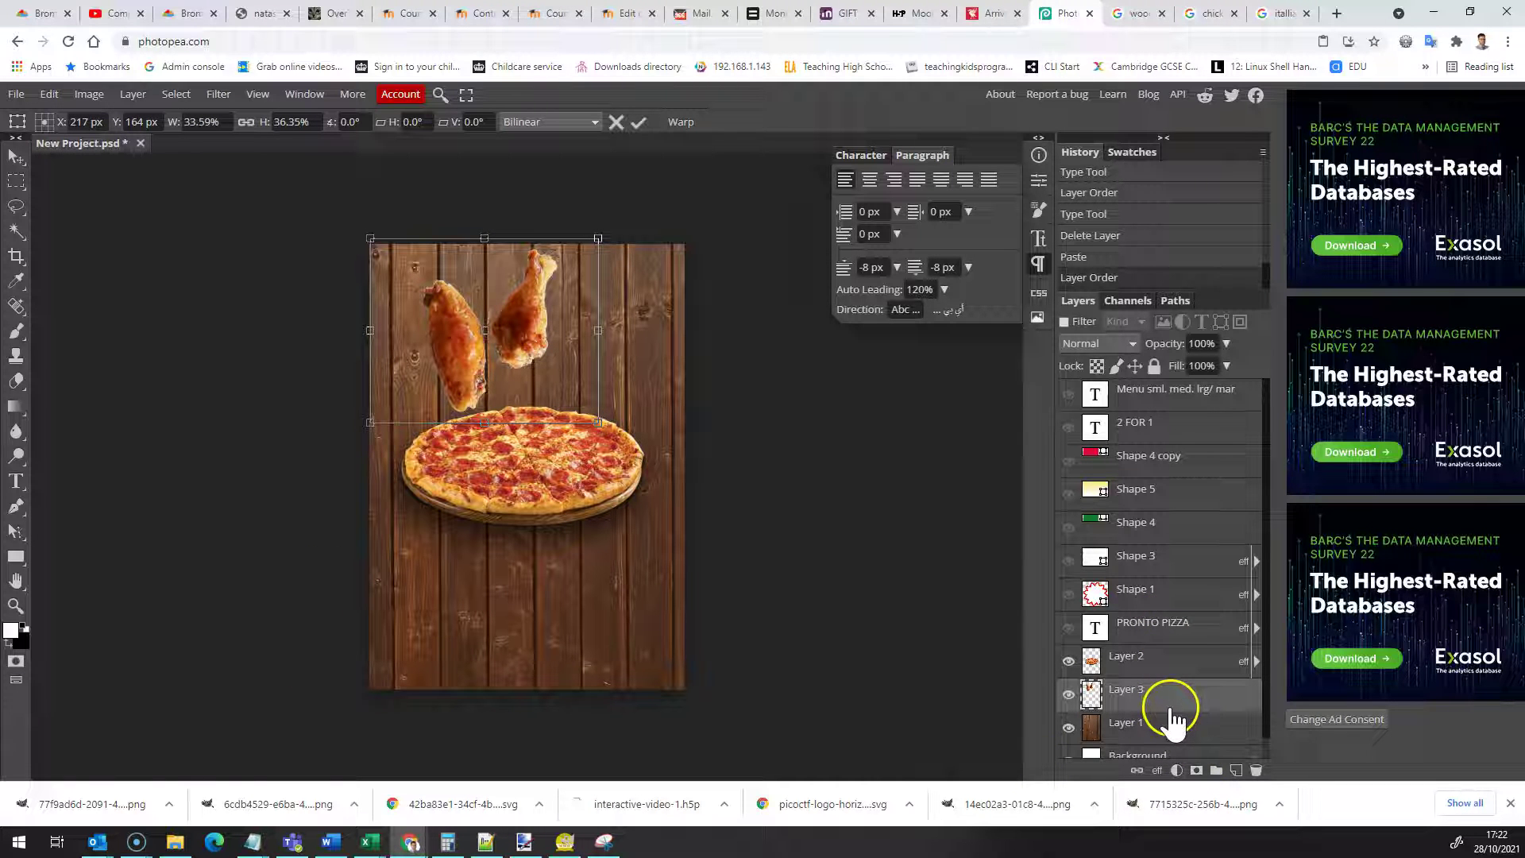
pyautogui.click(1211, 705)
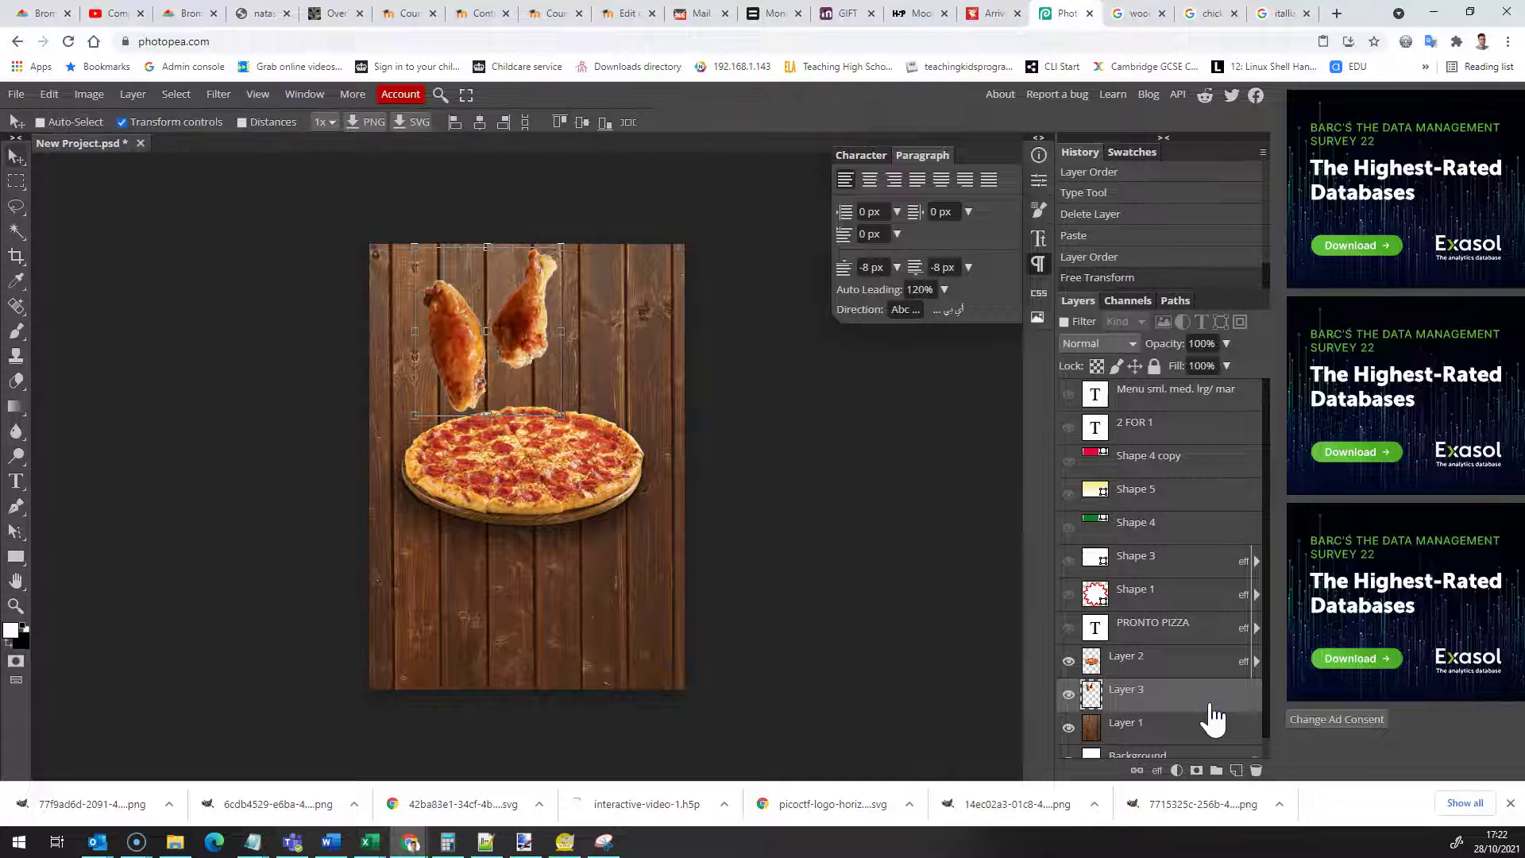
# - Give the chicken wings layer a drop shadow, then delete that layer
pyautogui.doubleClick(1245, 703)
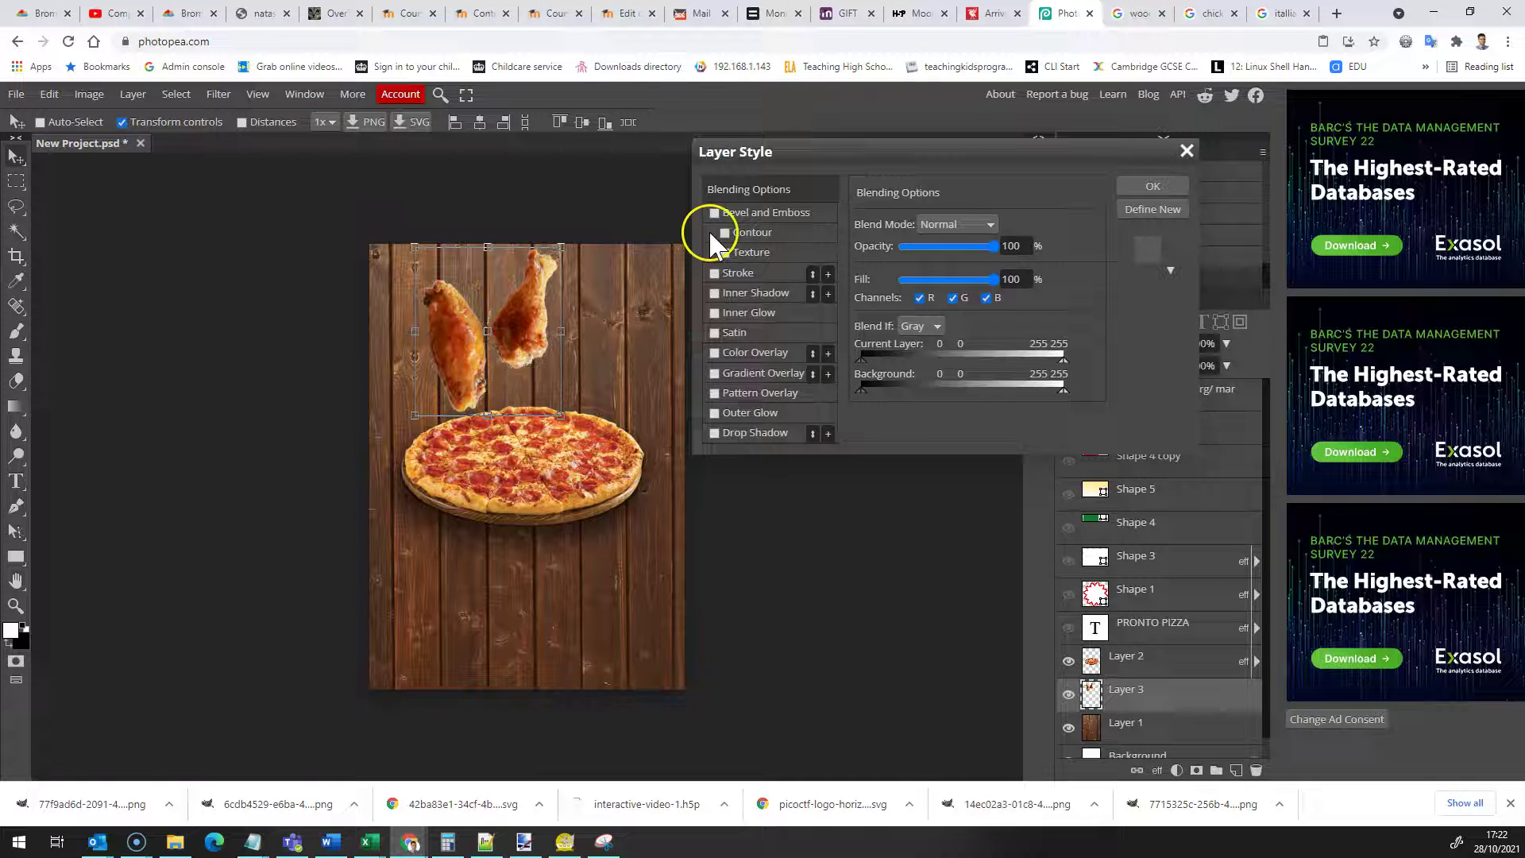
pyautogui.click(714, 433)
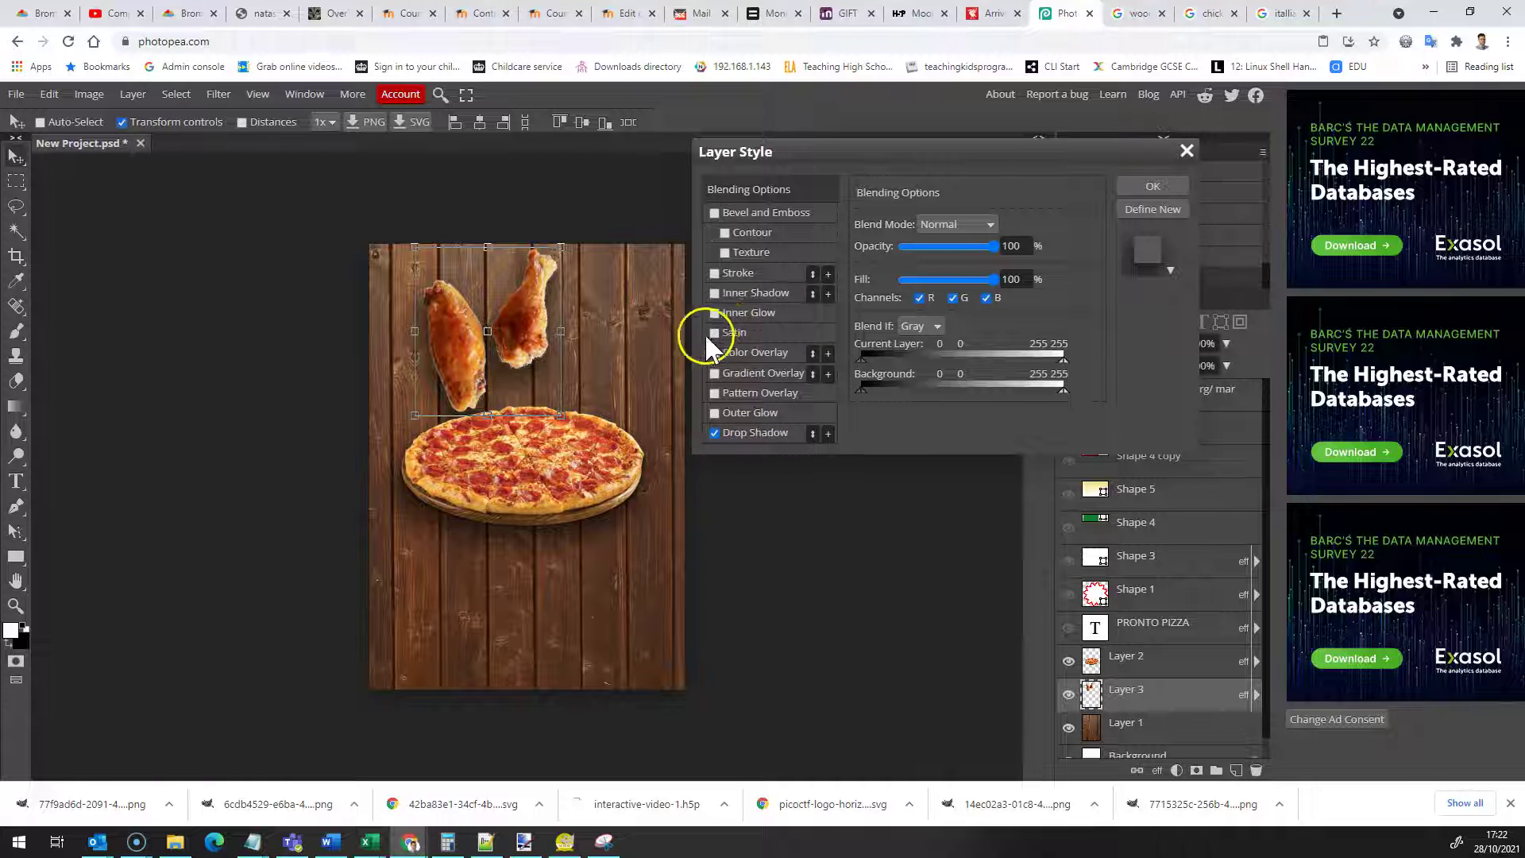
pyautogui.click(1186, 151)
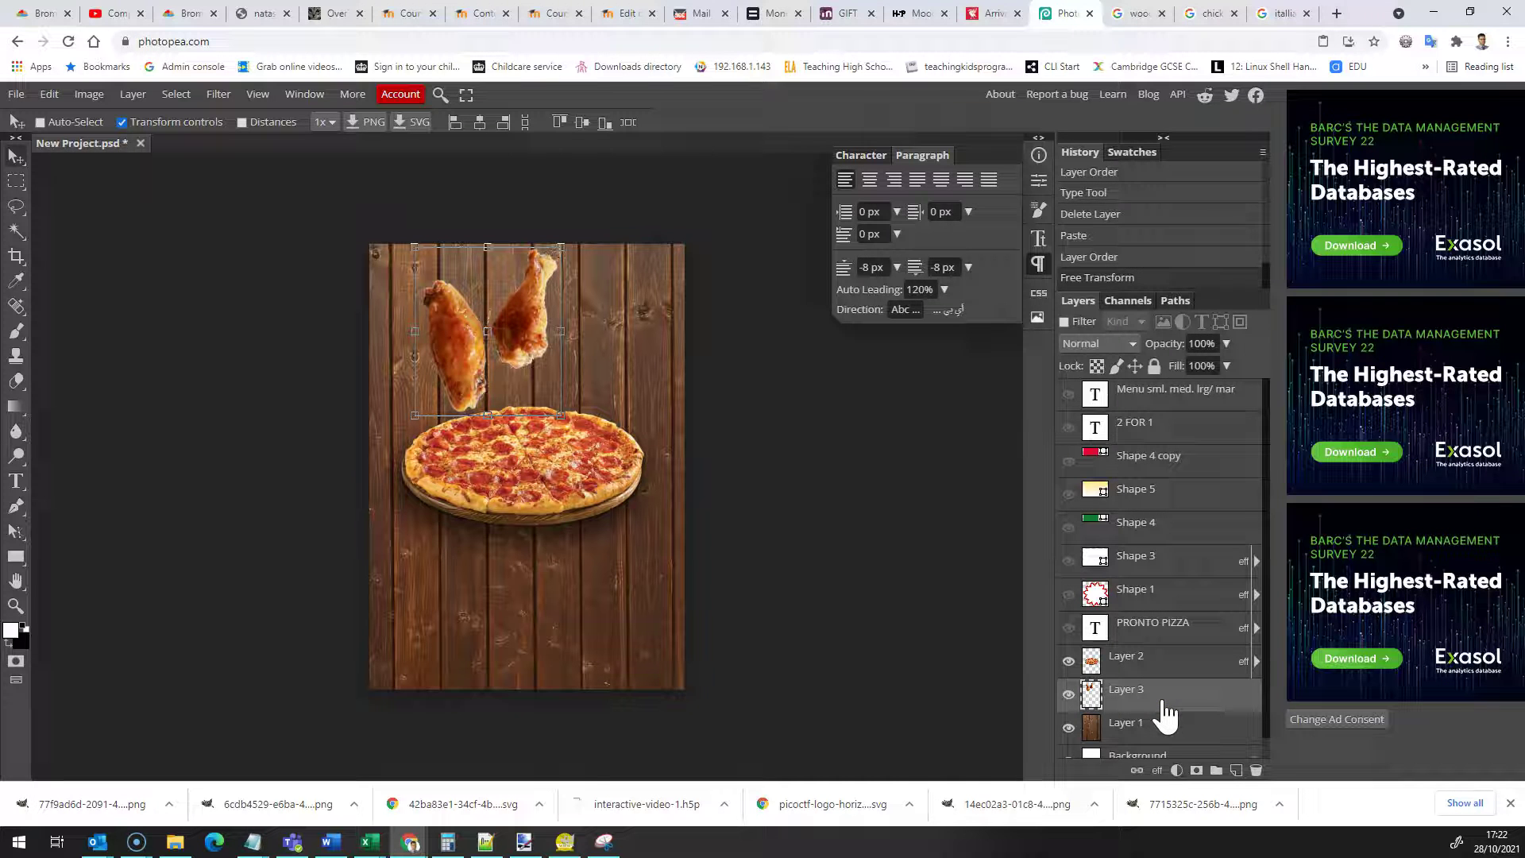
pyautogui.press('Delete')
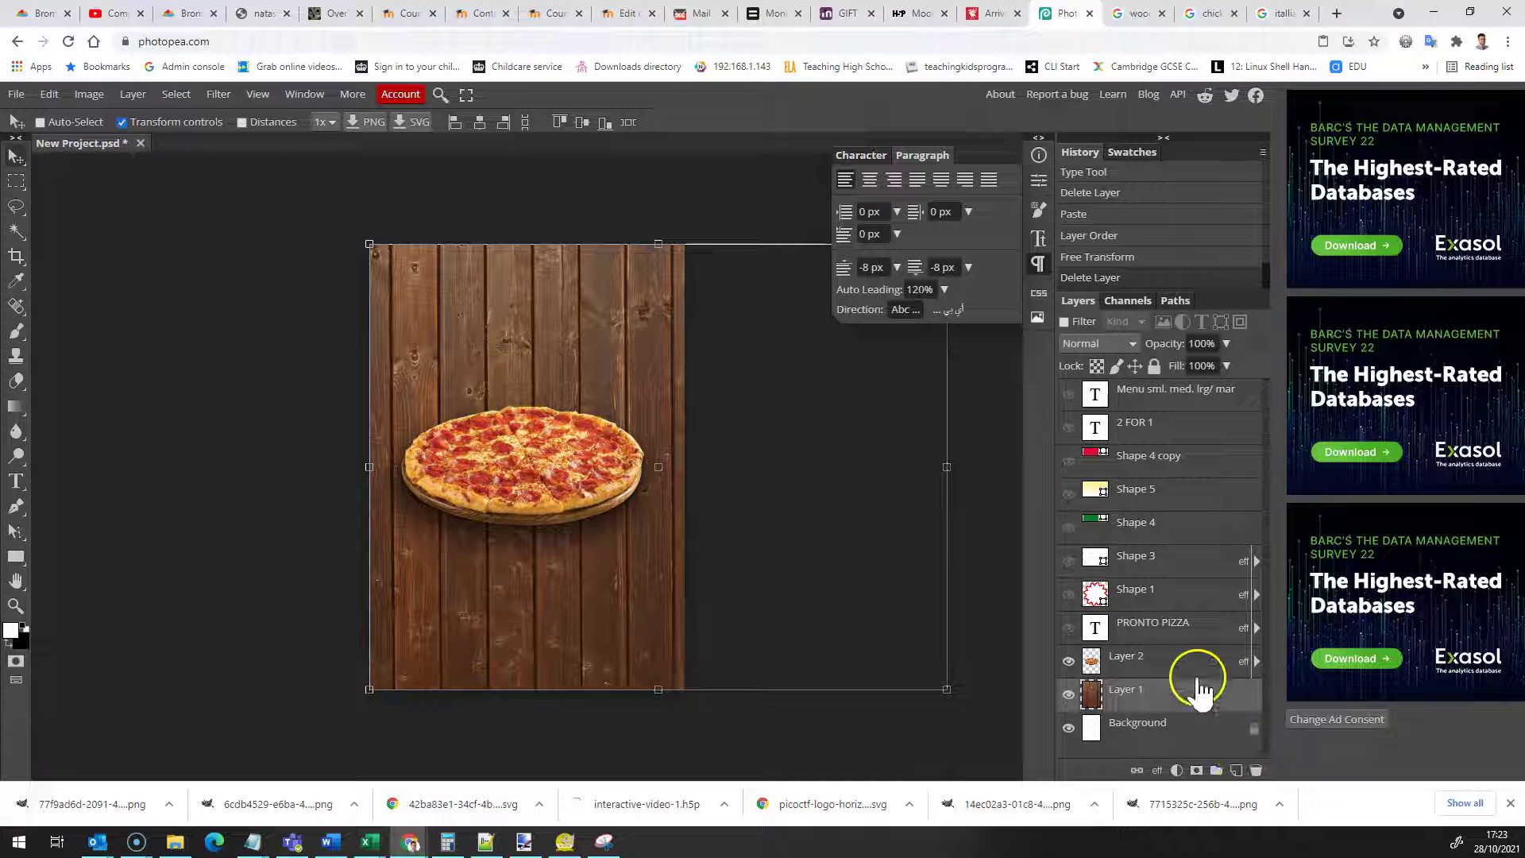
# - Select the PRONTO PIZZA text layer and make the title visible
pyautogui.click(1164, 660)
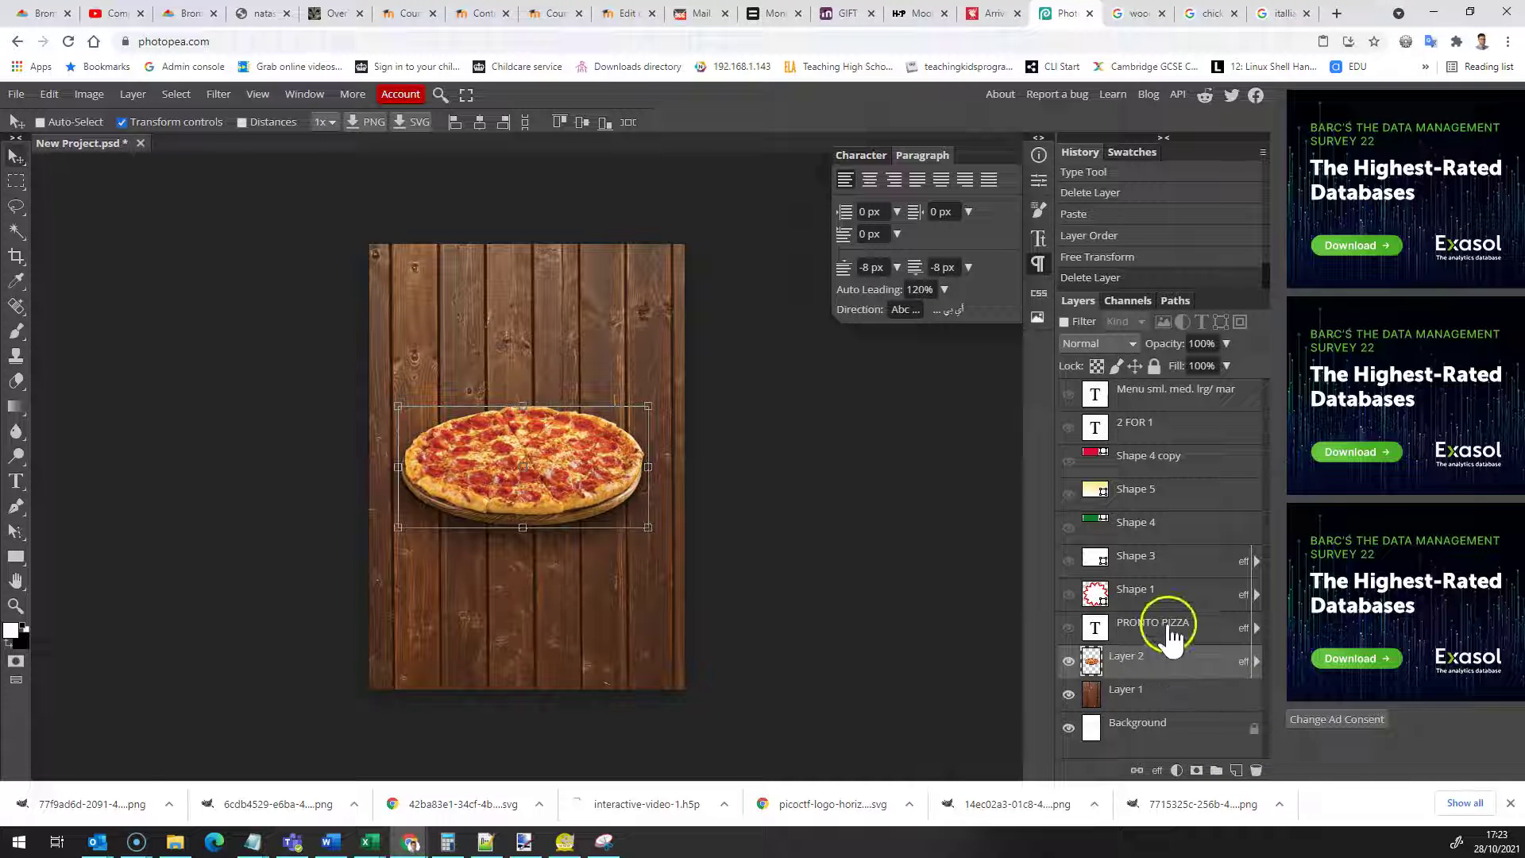
pyautogui.click(1161, 630)
pyautogui.click(1069, 629)
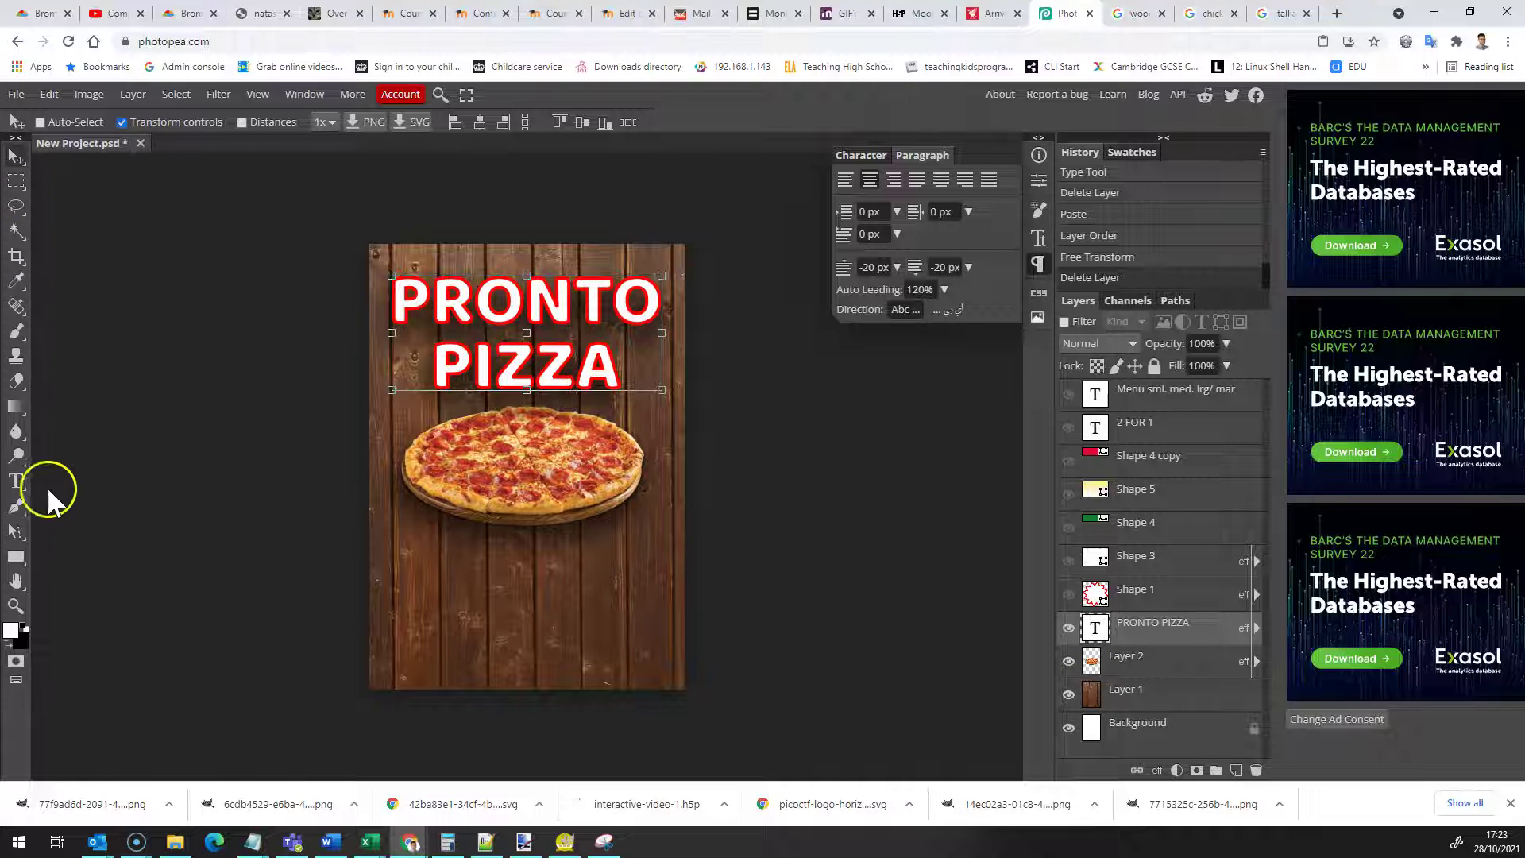
# - Colour the first letter P of PRONTO dark green (0a6f41)
pyautogui.click(16, 481)
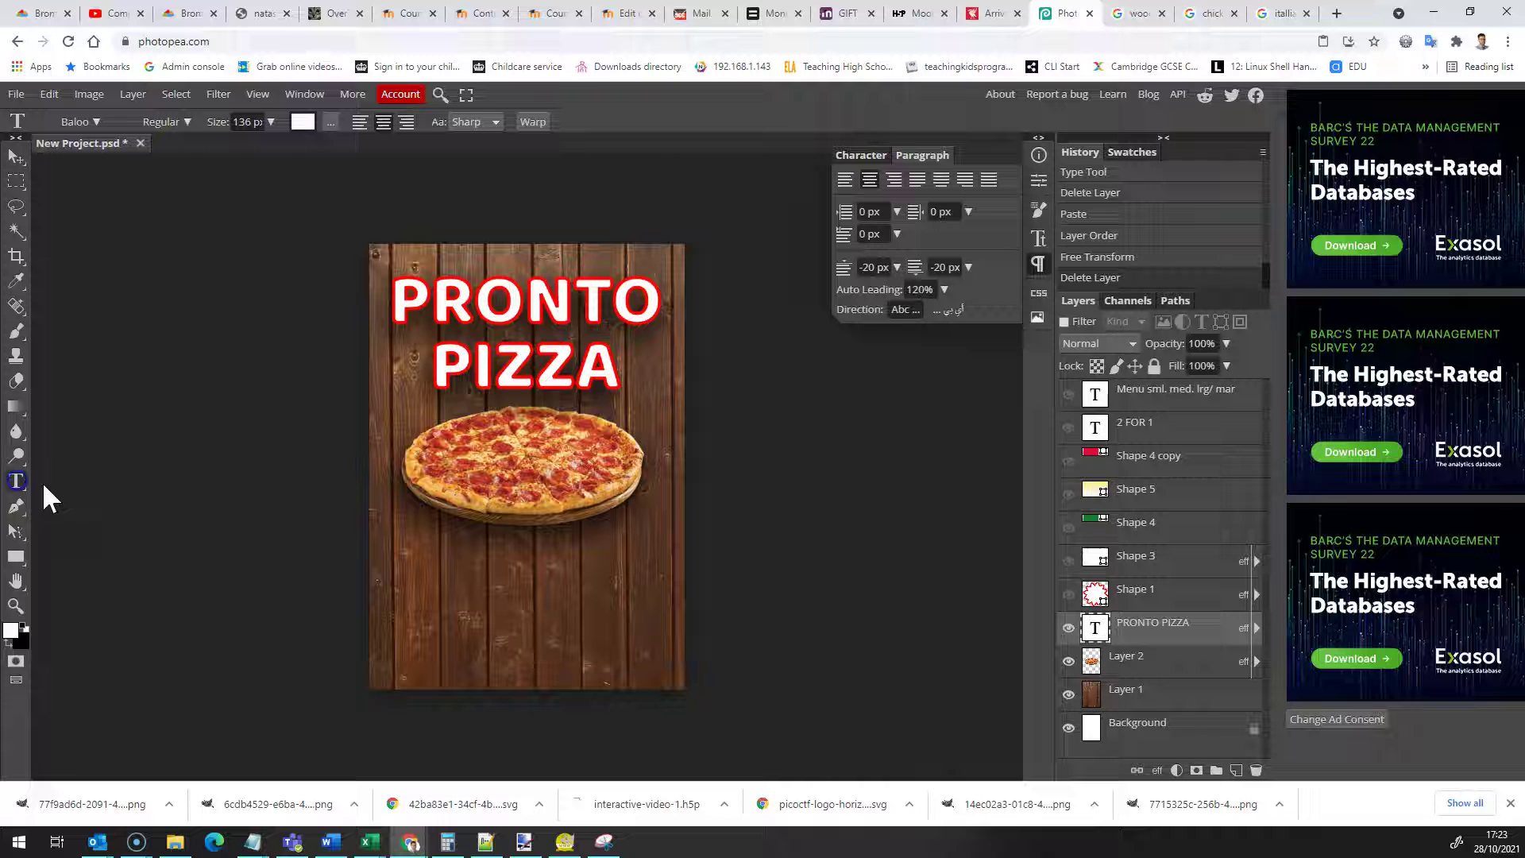
pyautogui.moveTo(427, 294); pyautogui.dragTo(390, 295)
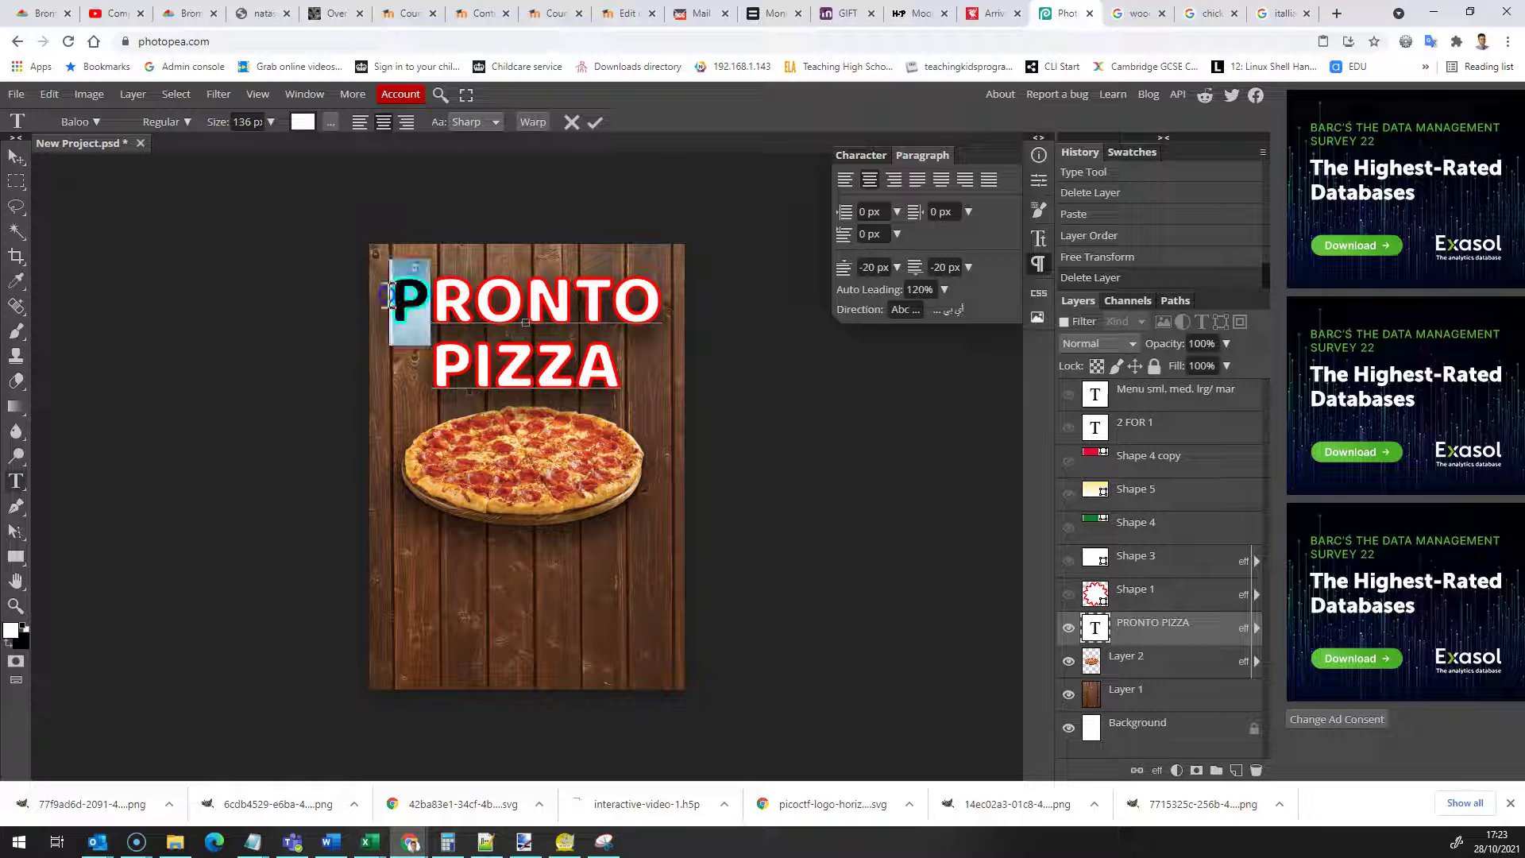
pyautogui.click(303, 123)
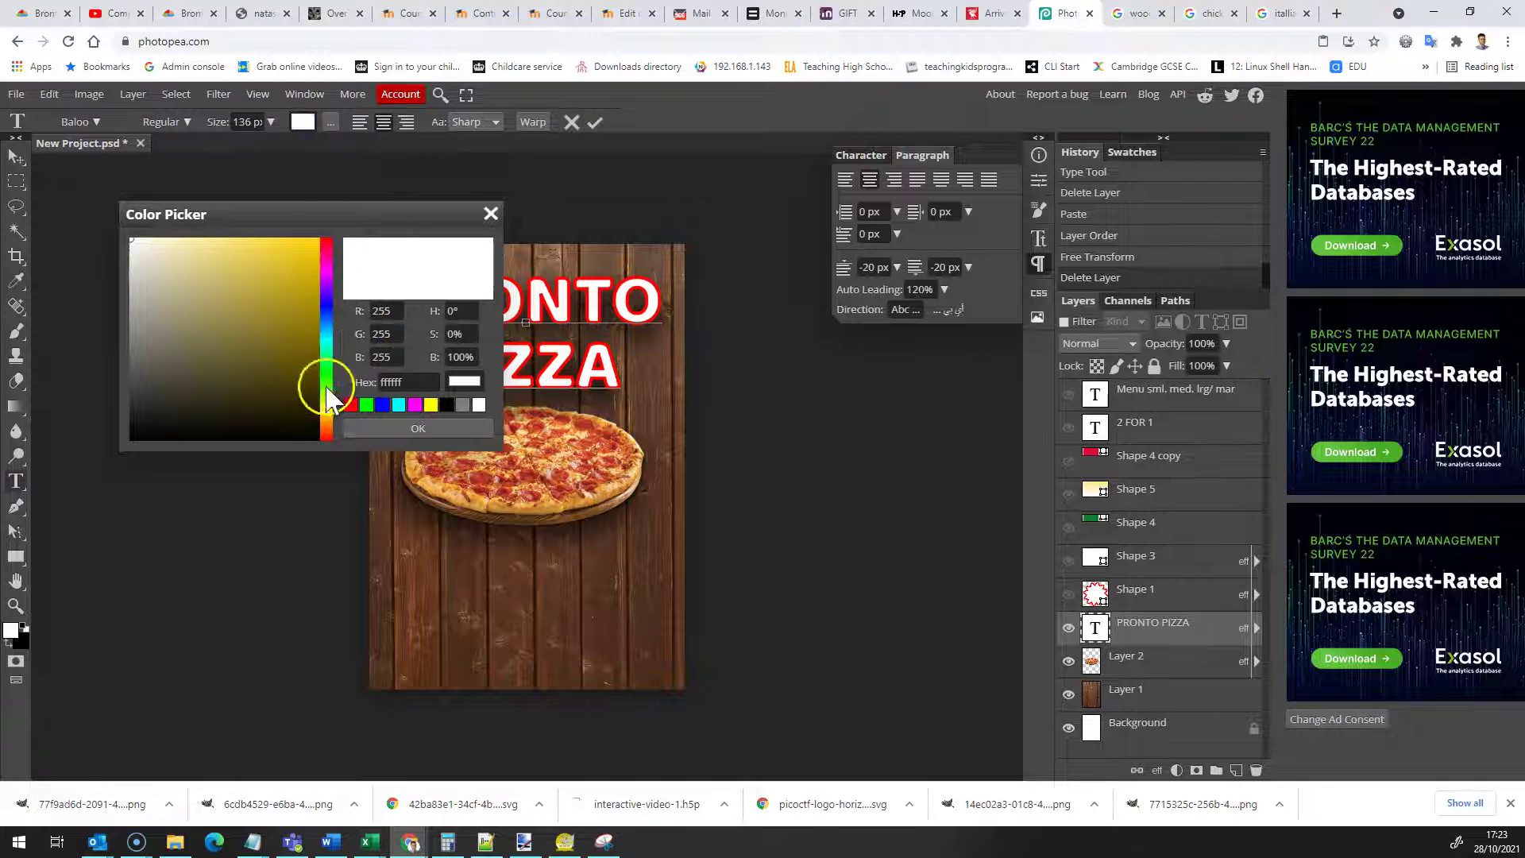
pyautogui.click(329, 364)
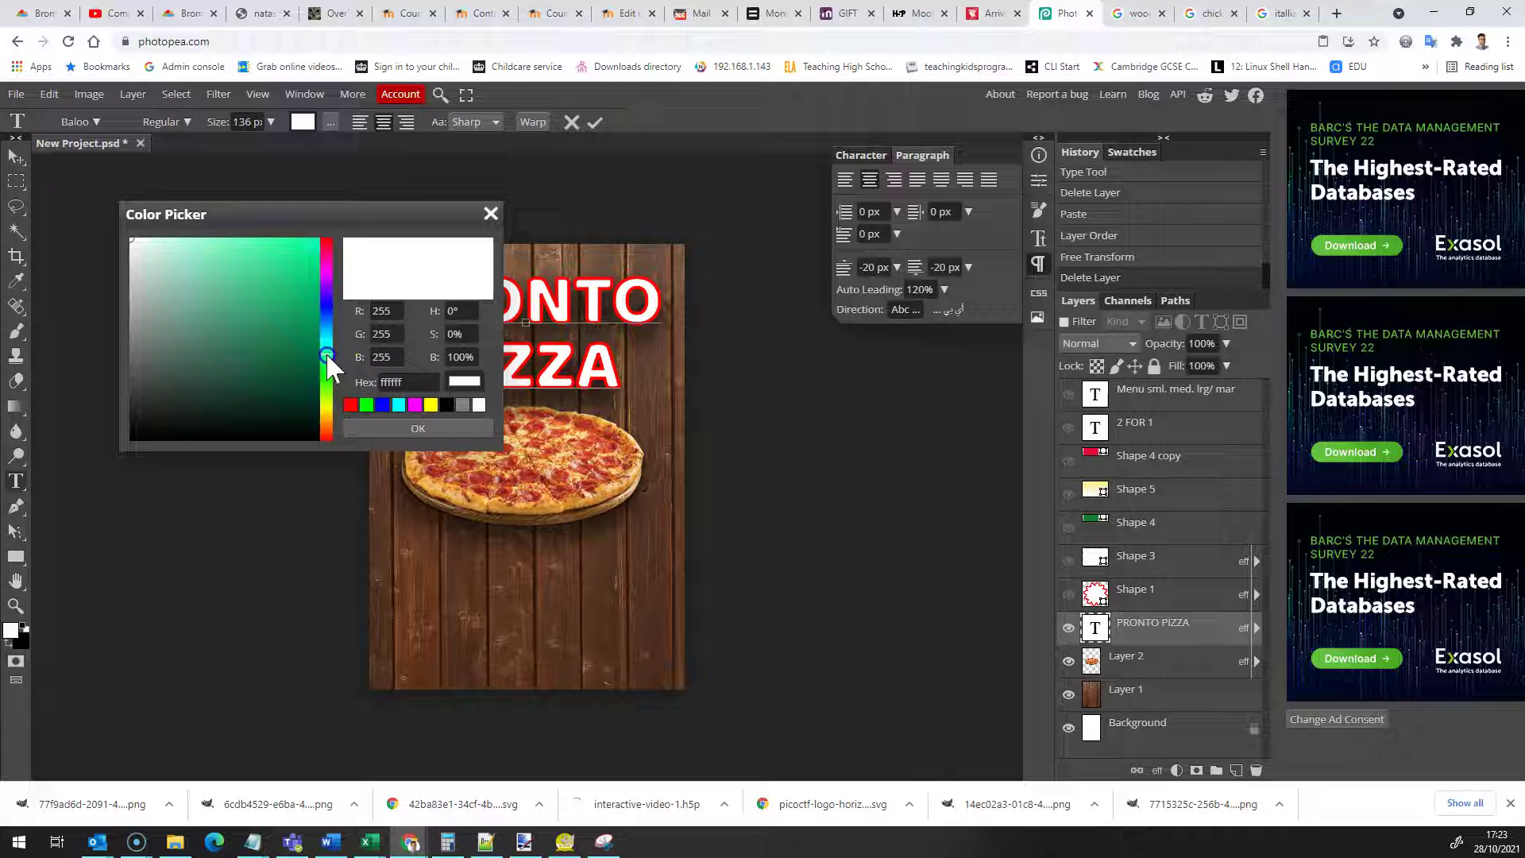
pyautogui.click(302, 351)
pyautogui.click(447, 432)
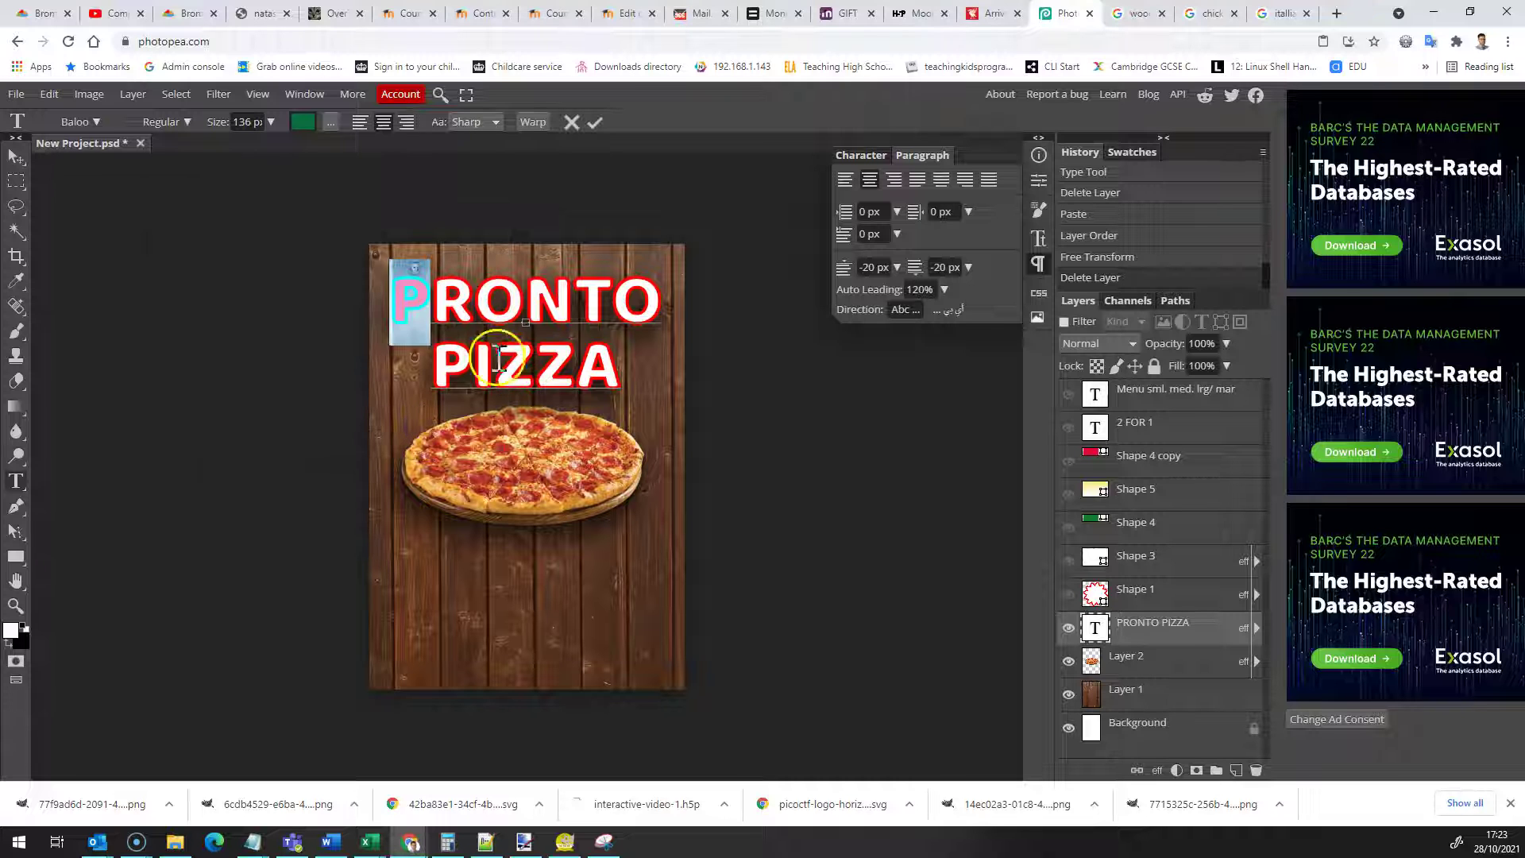
# - Finish the green P and select the letter O in PRONTO
pyautogui.click(725, 338)
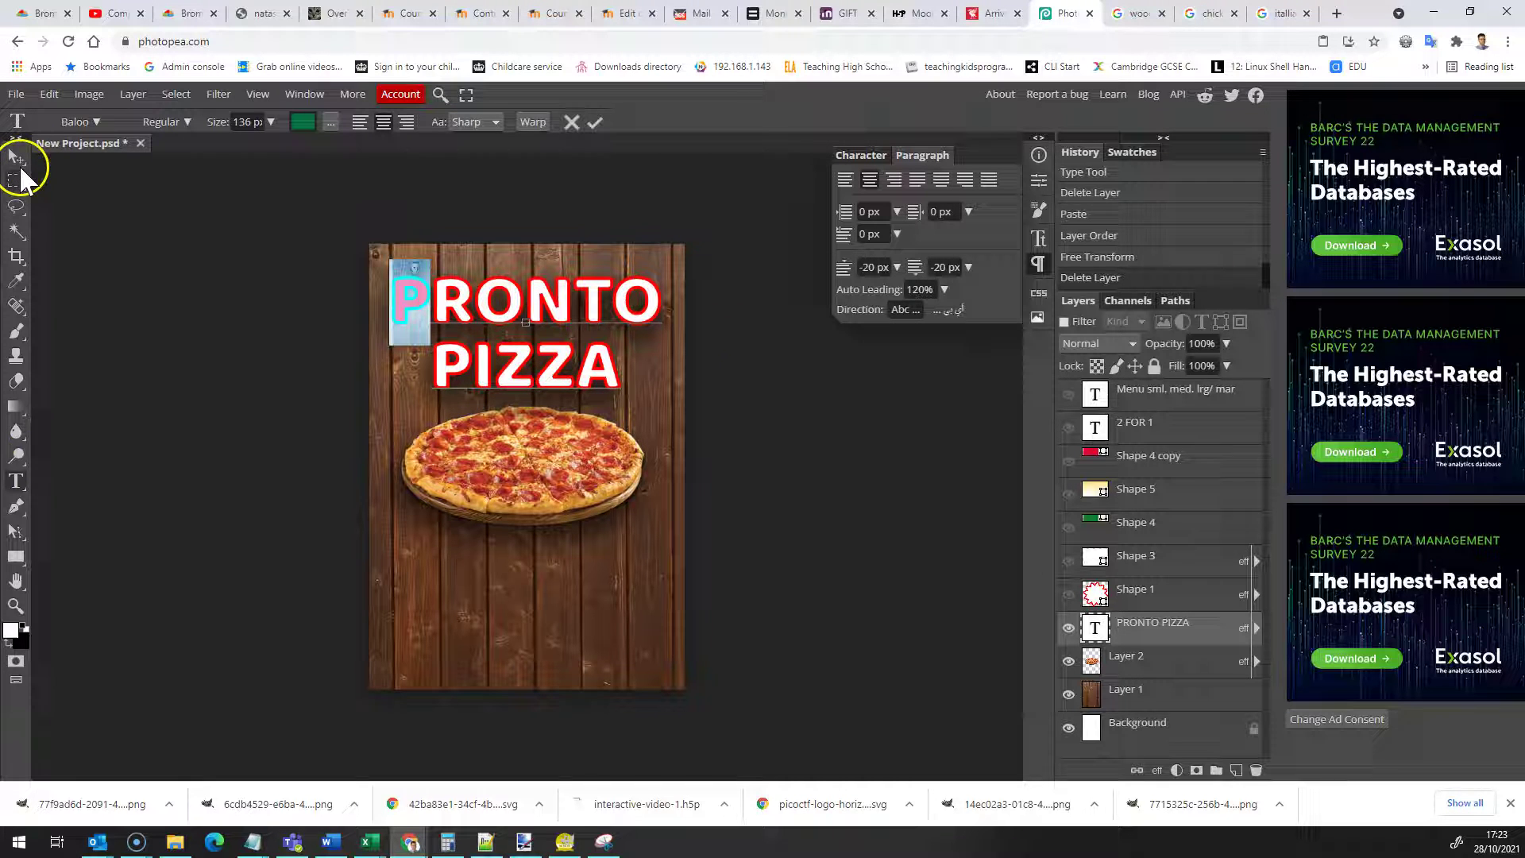
pyautogui.click(16, 477)
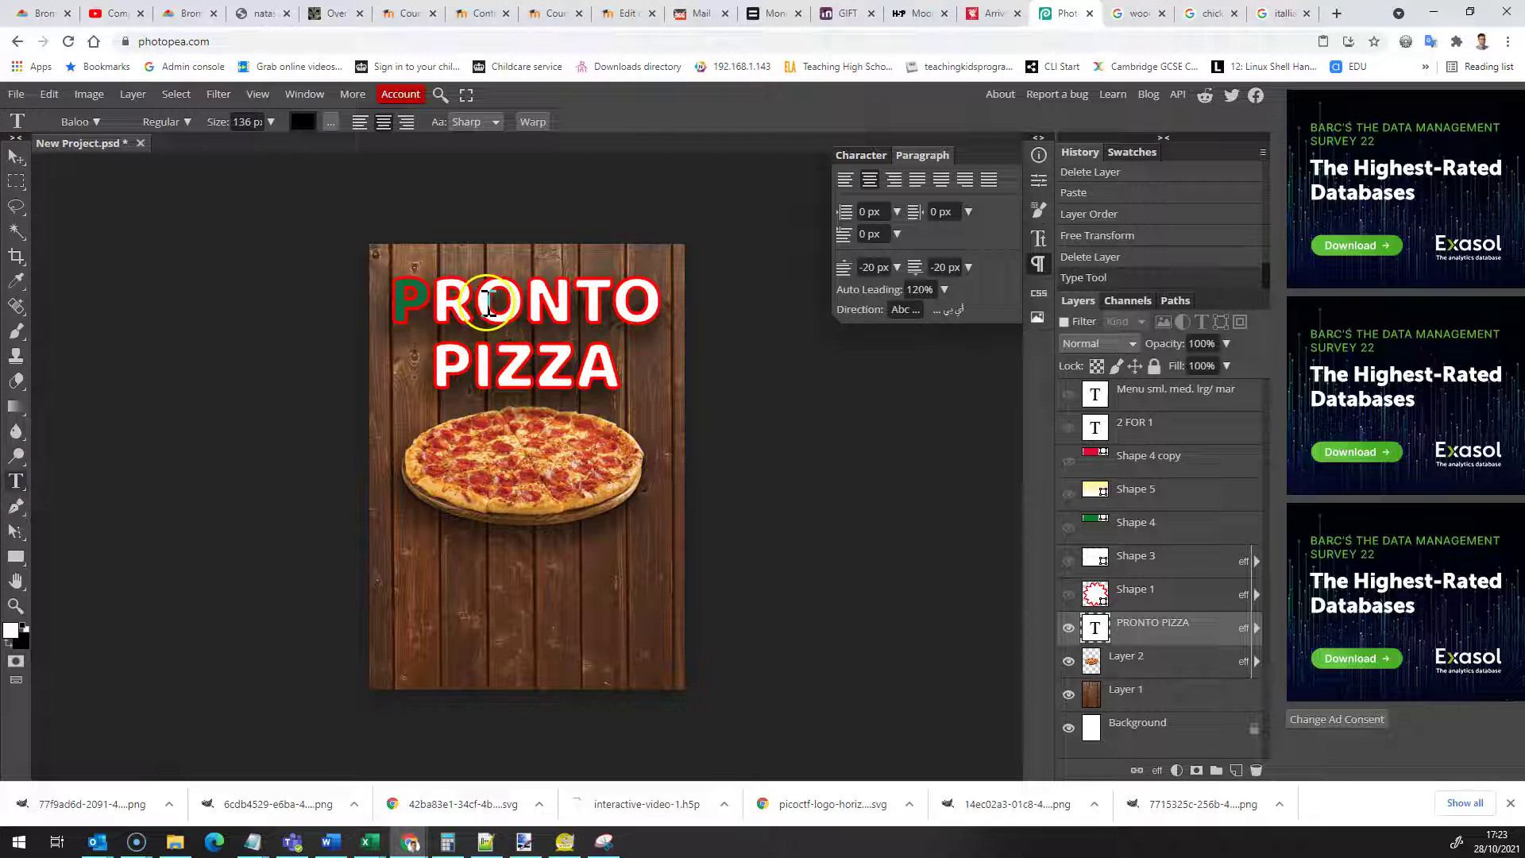
pyautogui.click(491, 301)
pyautogui.moveTo(484, 301); pyautogui.dragTo(509, 296)
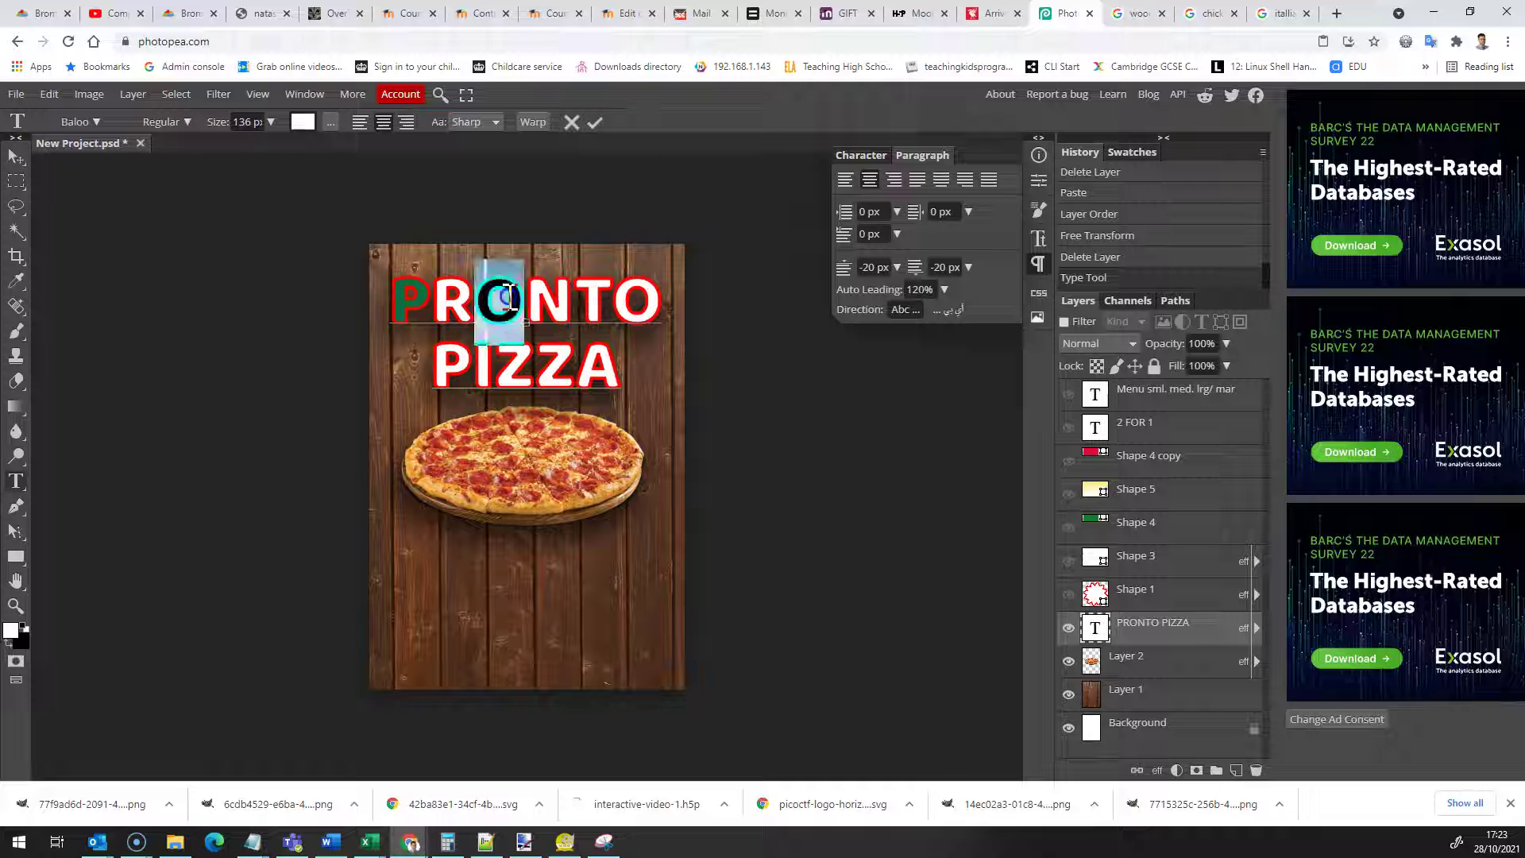
pyautogui.click(1069, 596)
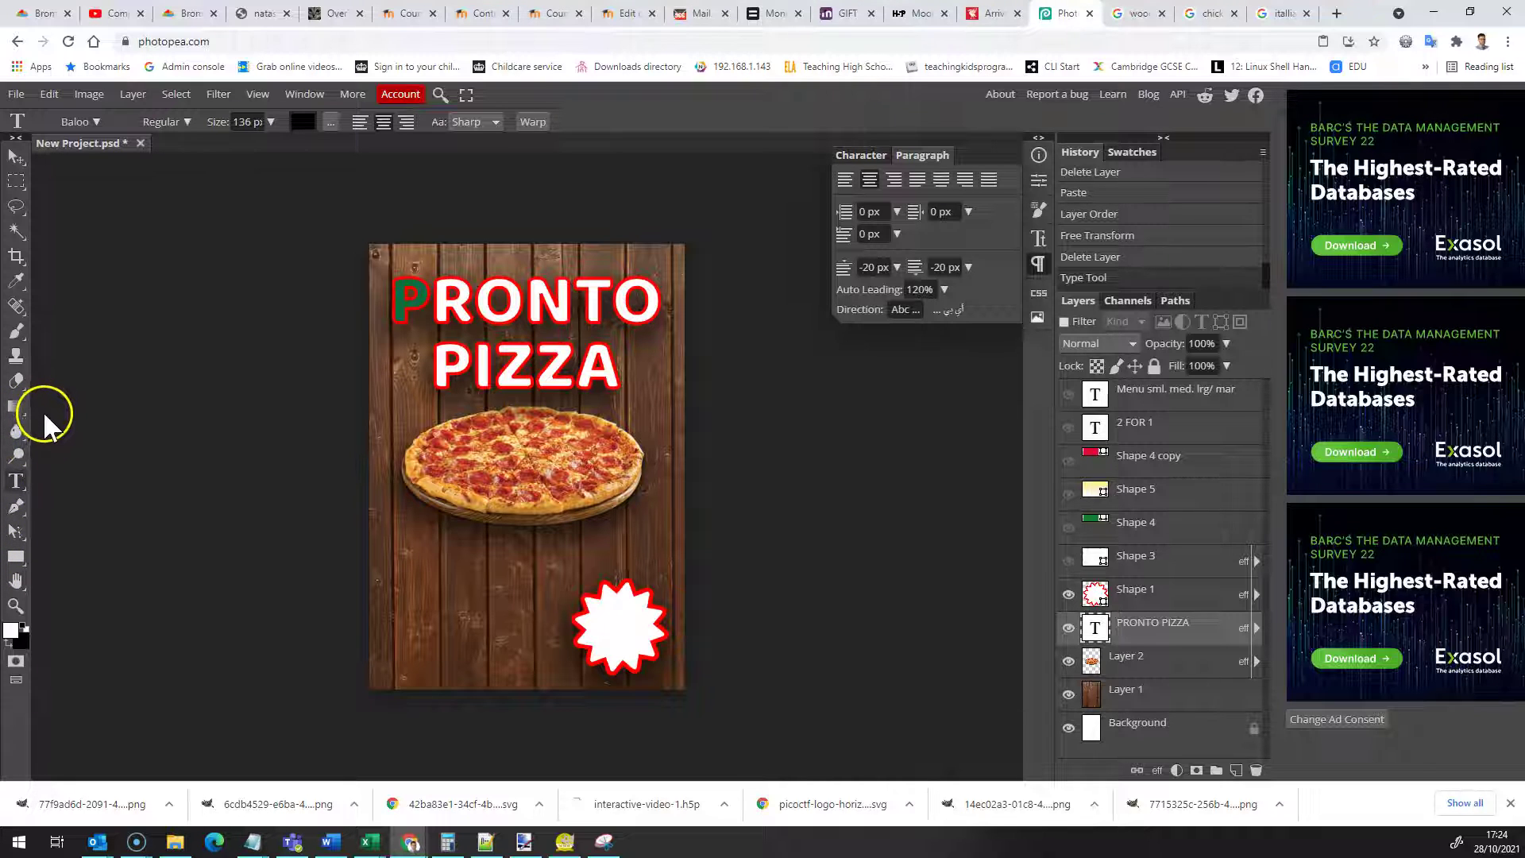
pyautogui.rightClick(18, 557)
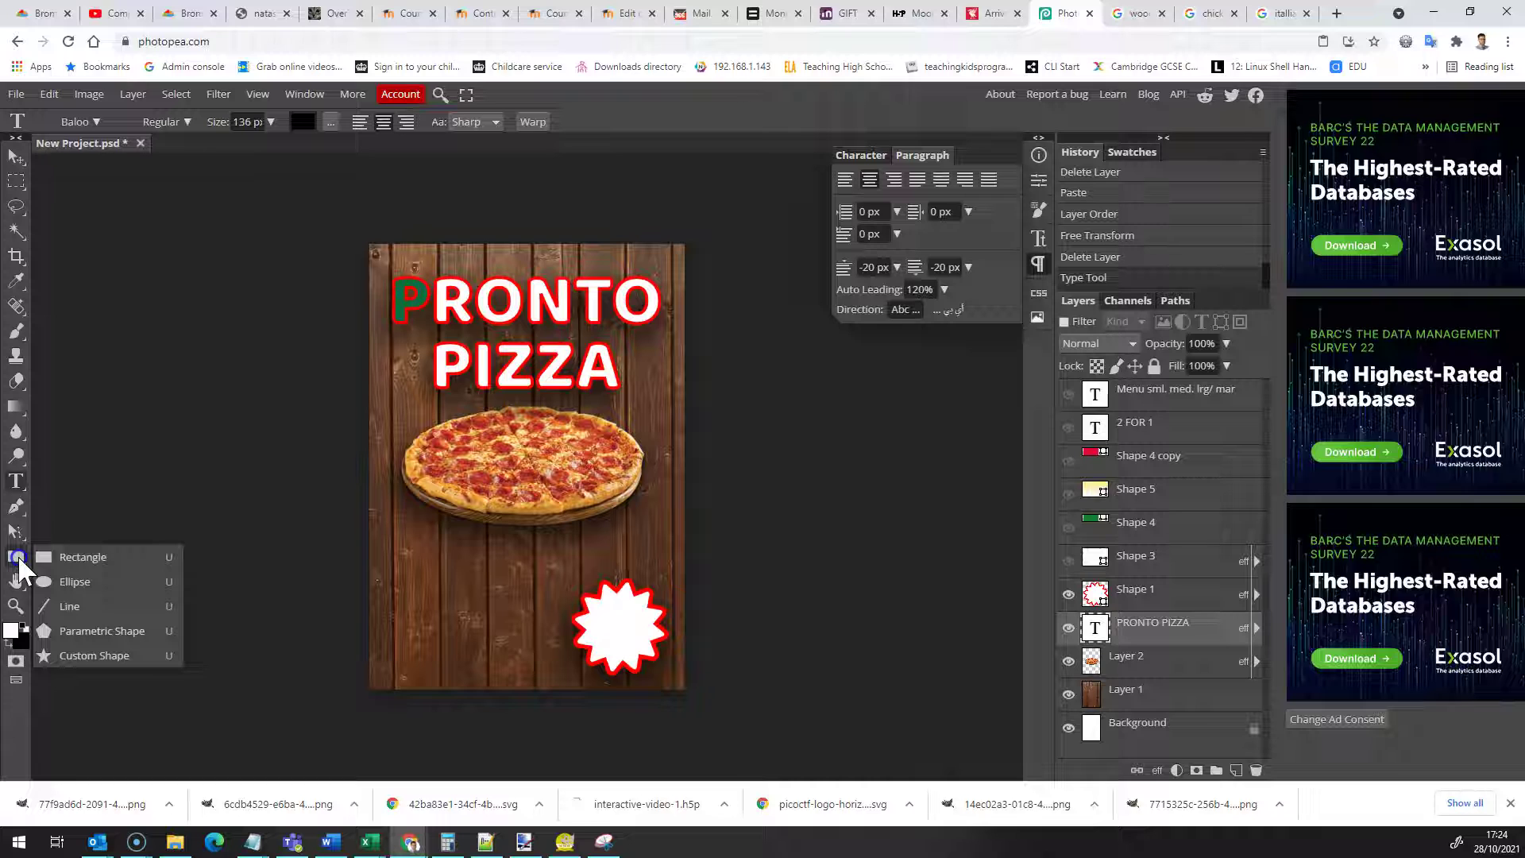
pyautogui.click(83, 629)
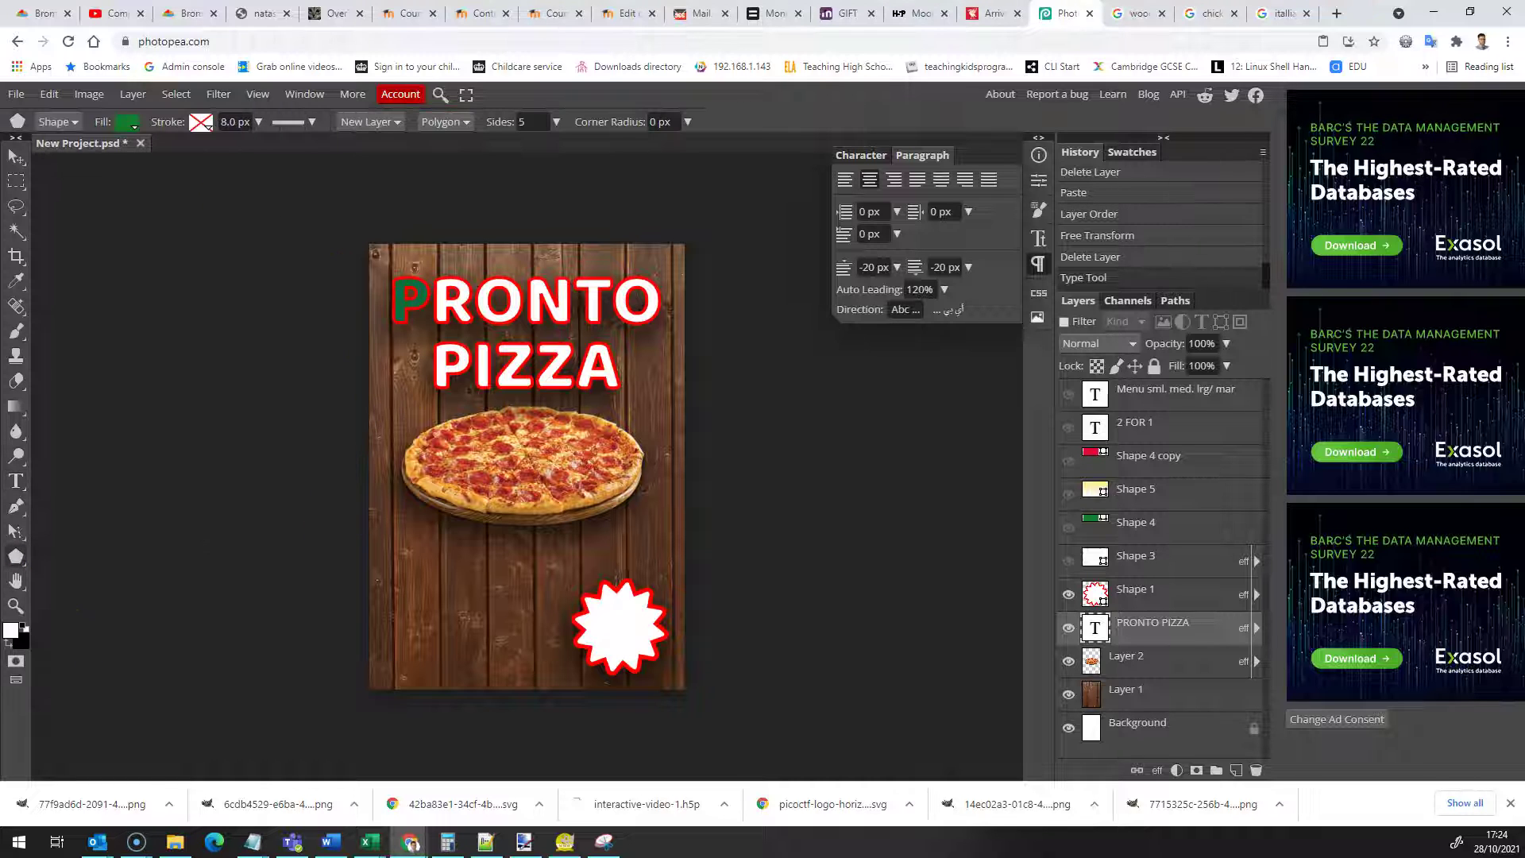
pyautogui.click(458, 123)
pyautogui.click(460, 168)
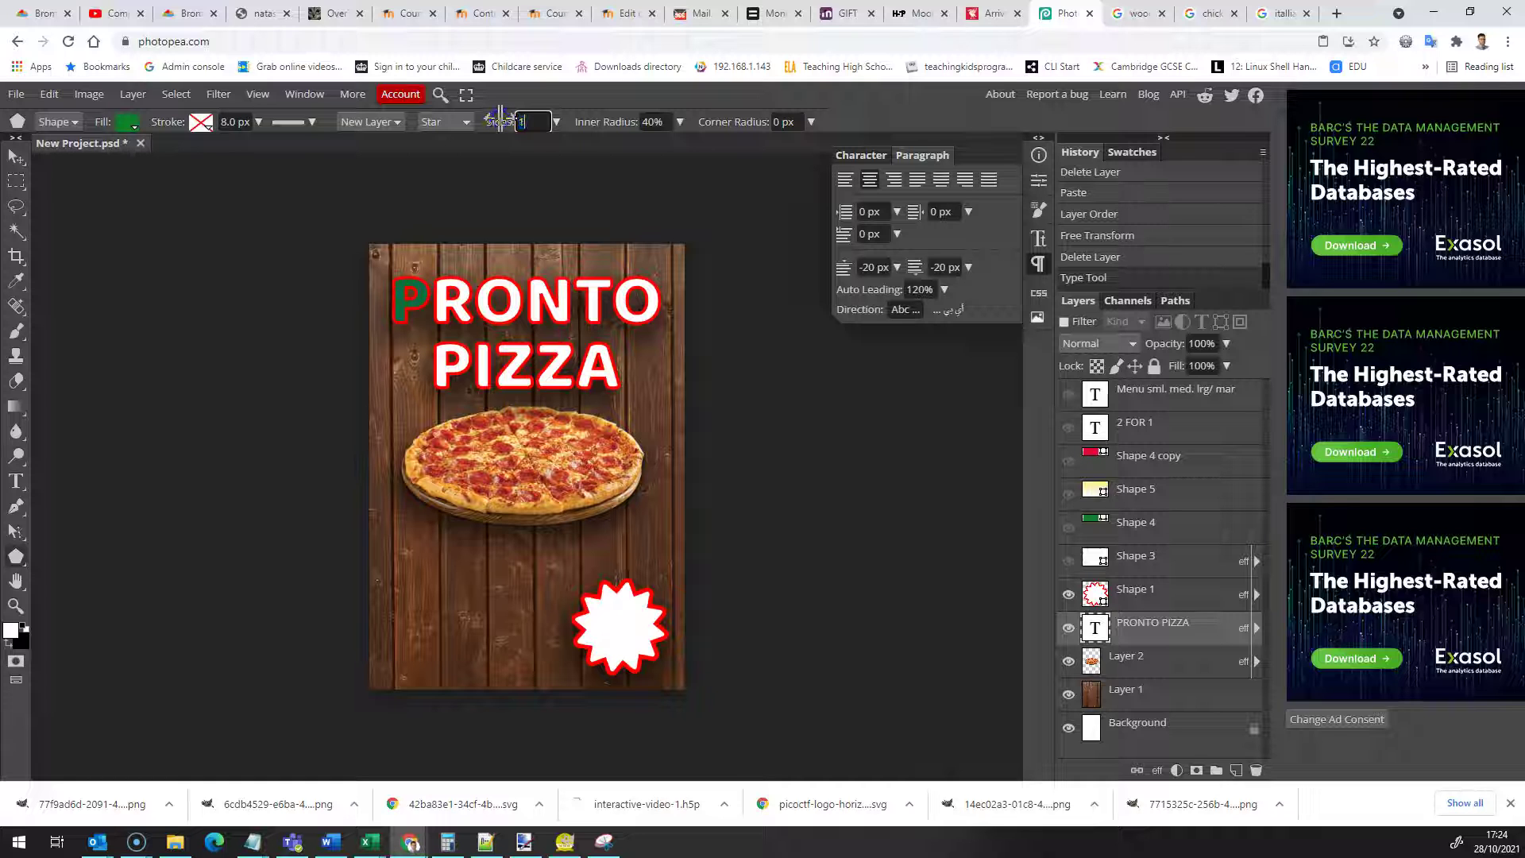
pyautogui.moveTo(428, 552); pyautogui.dragTo(415, 634)
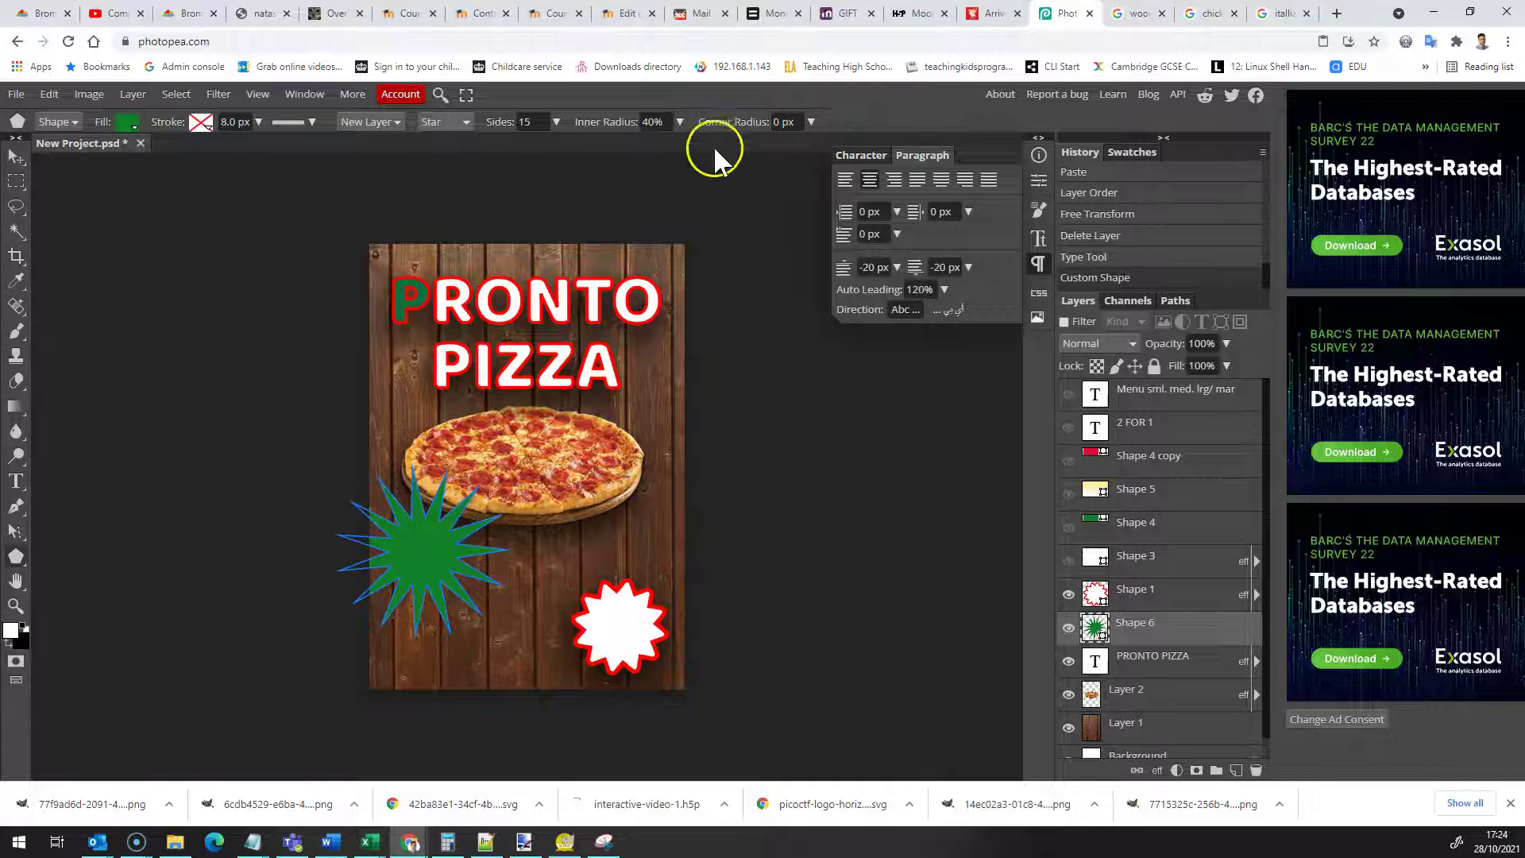
pyautogui.click(680, 121)
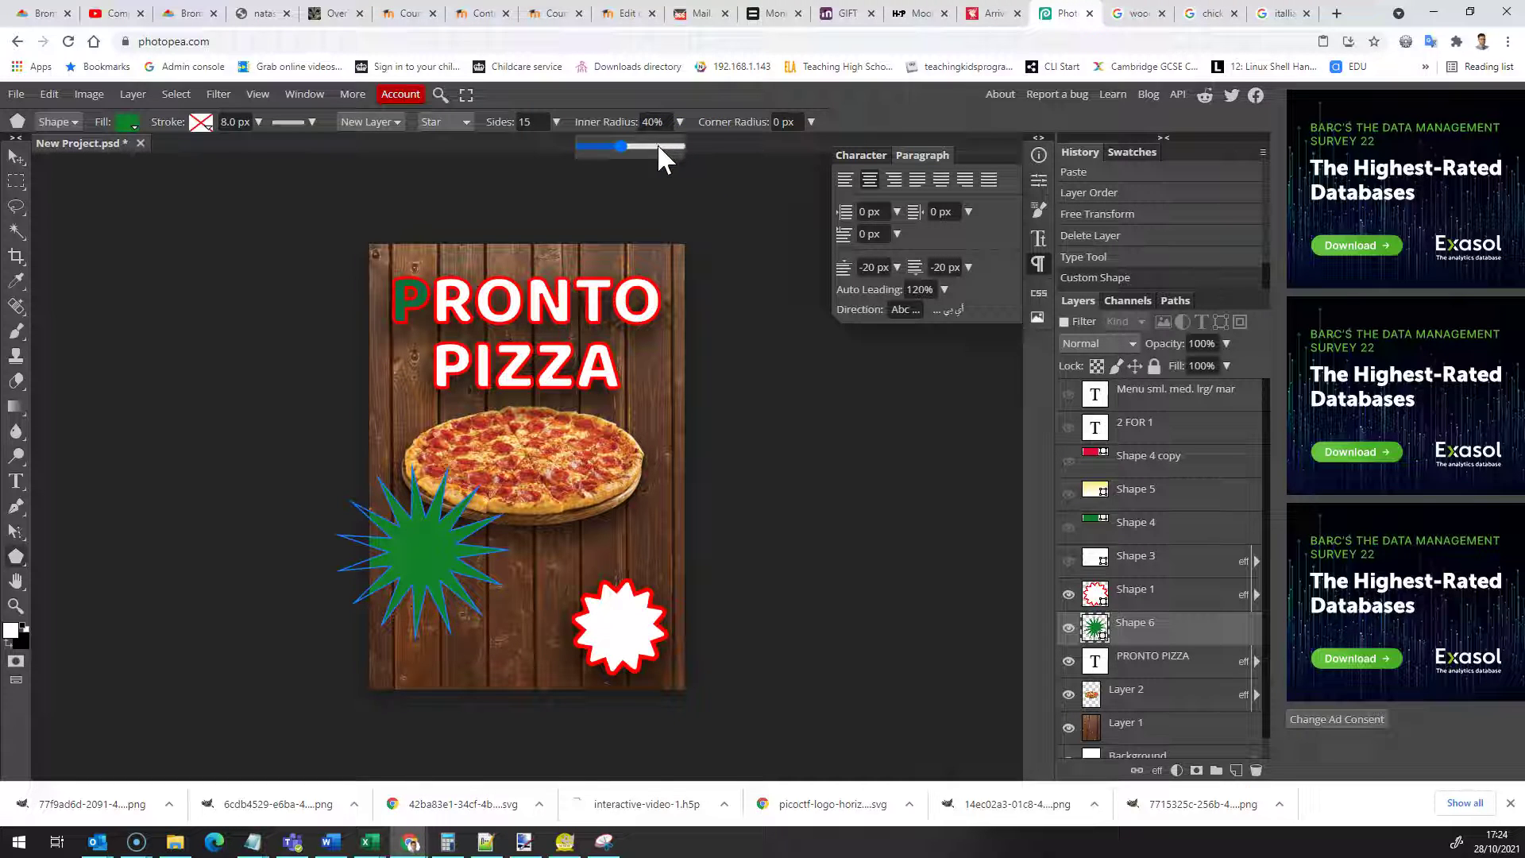
pyautogui.click(658, 147)
pyautogui.moveTo(536, 554); pyautogui.dragTo(596, 613)
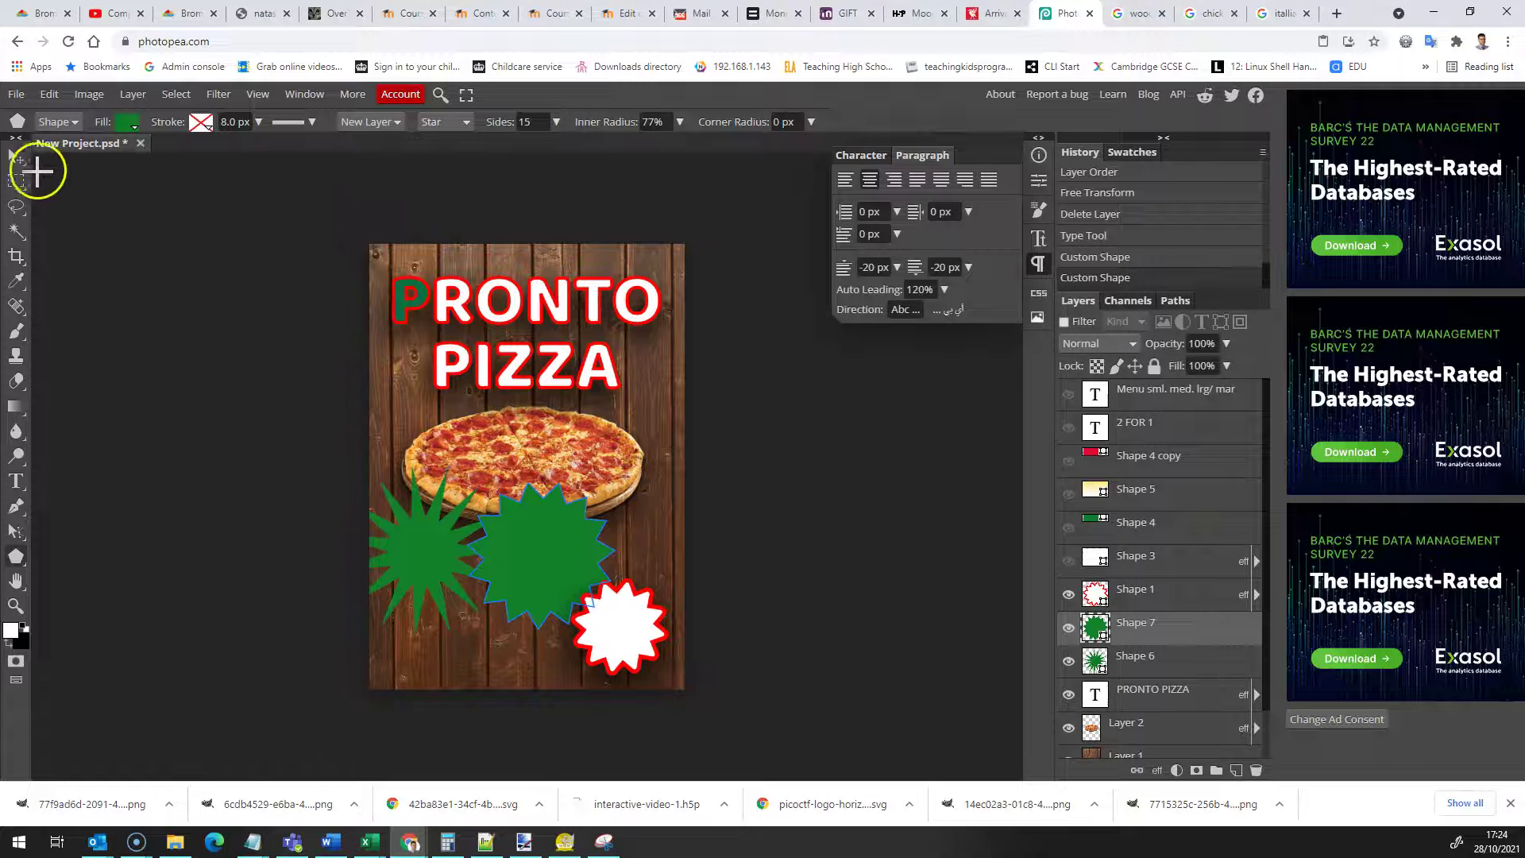
pyautogui.click(16, 156)
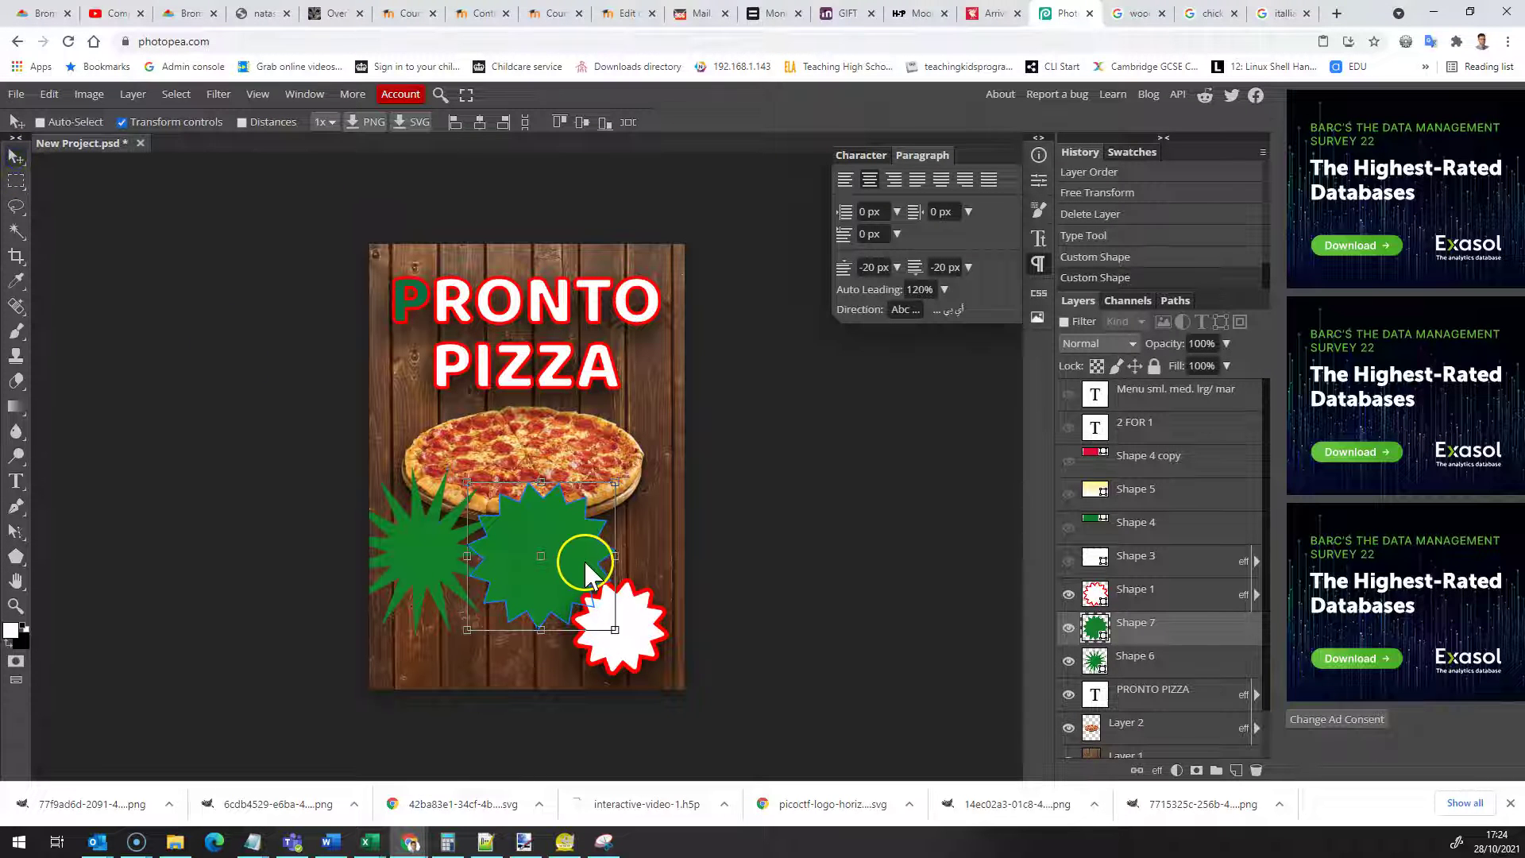
pyautogui.press('Delete')
pyautogui.press('Delete')
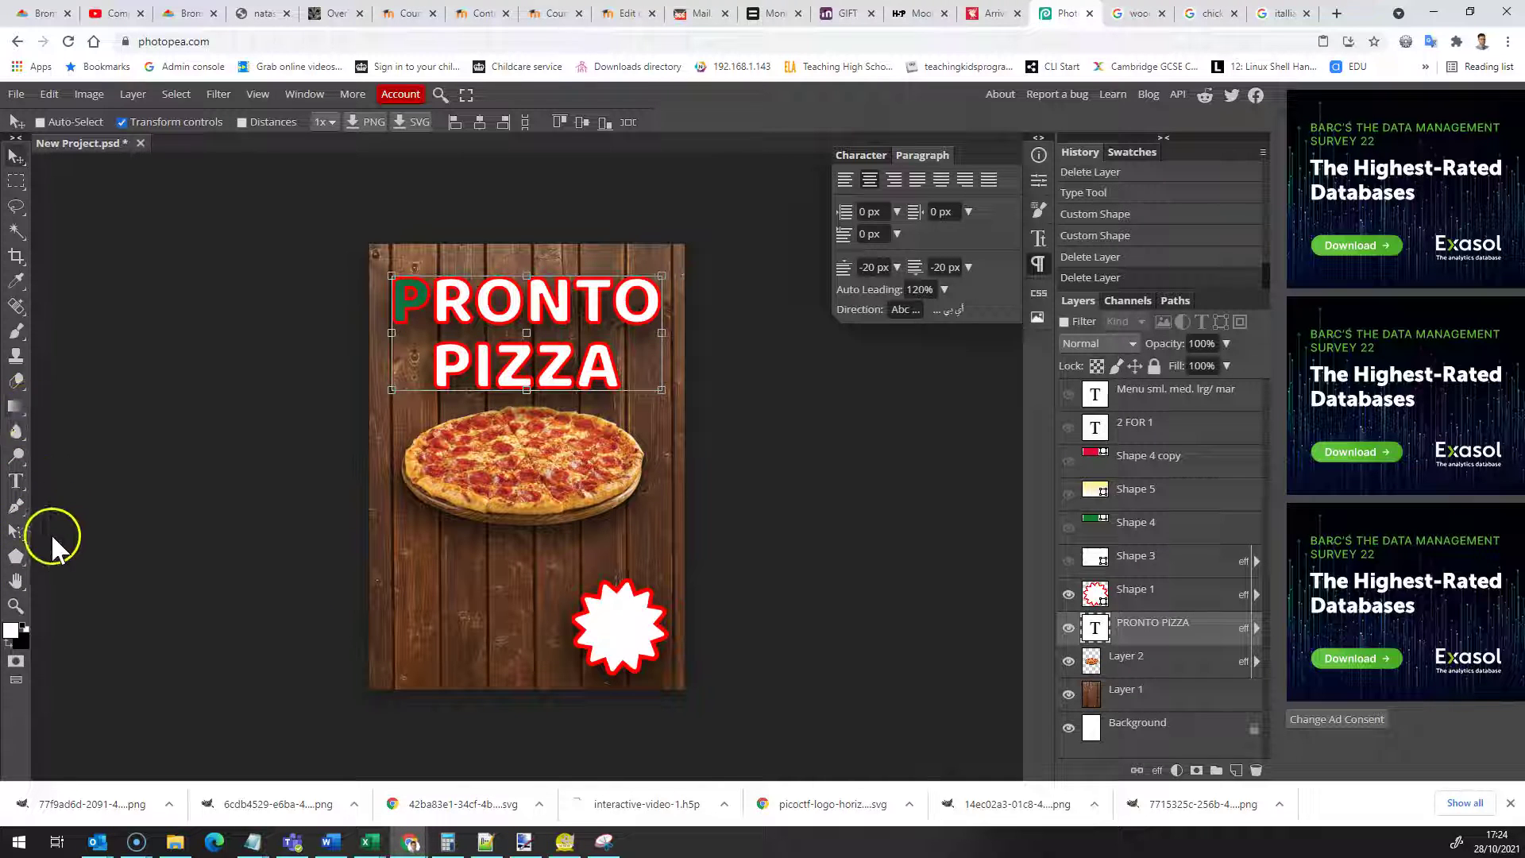
pyautogui.rightClick(14, 557)
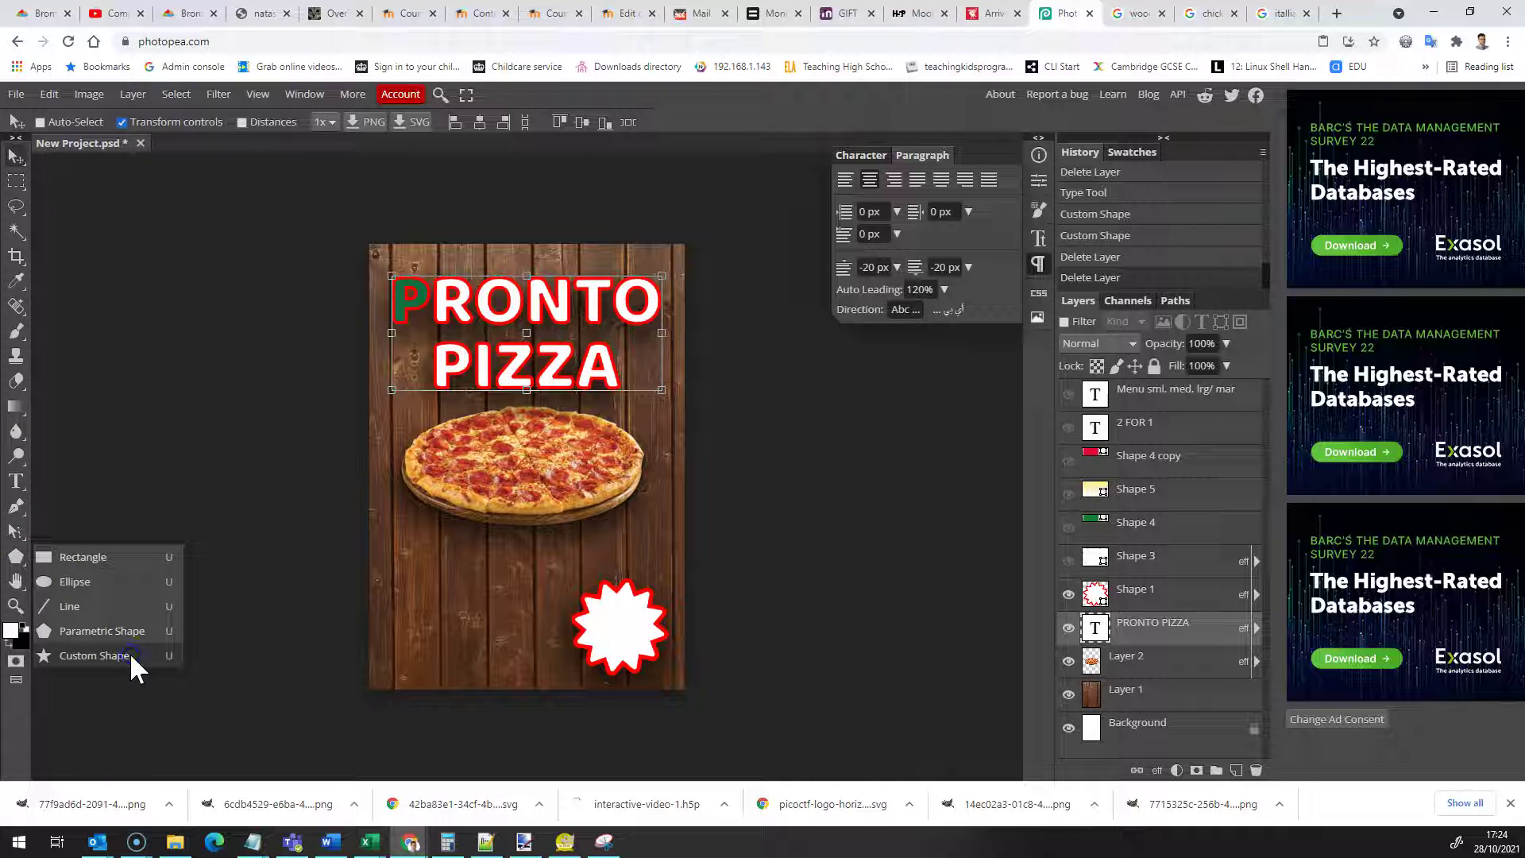
pyautogui.click(94, 656)
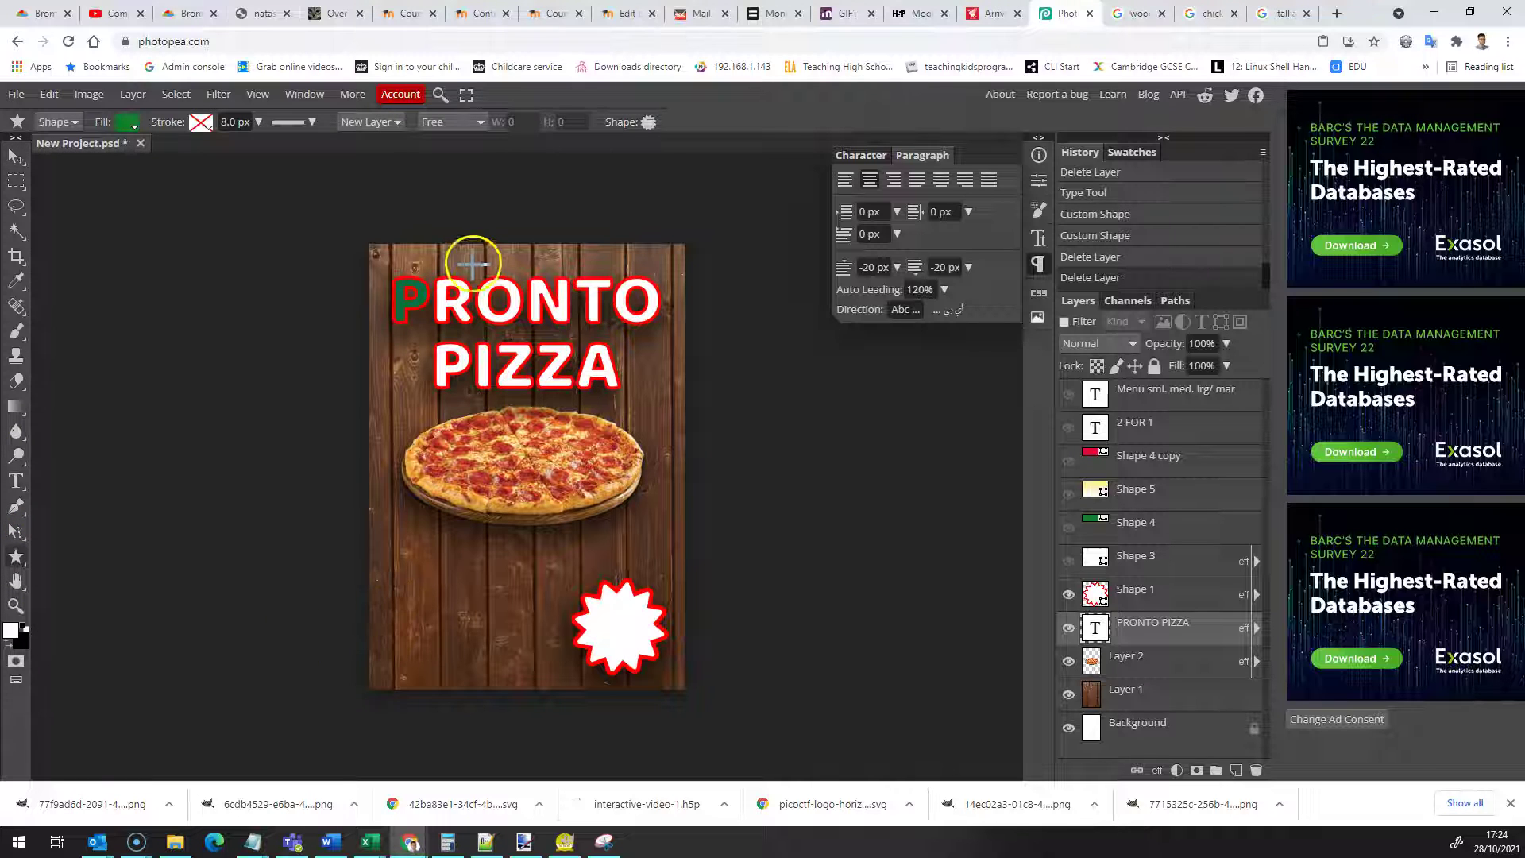
pyautogui.click(648, 122)
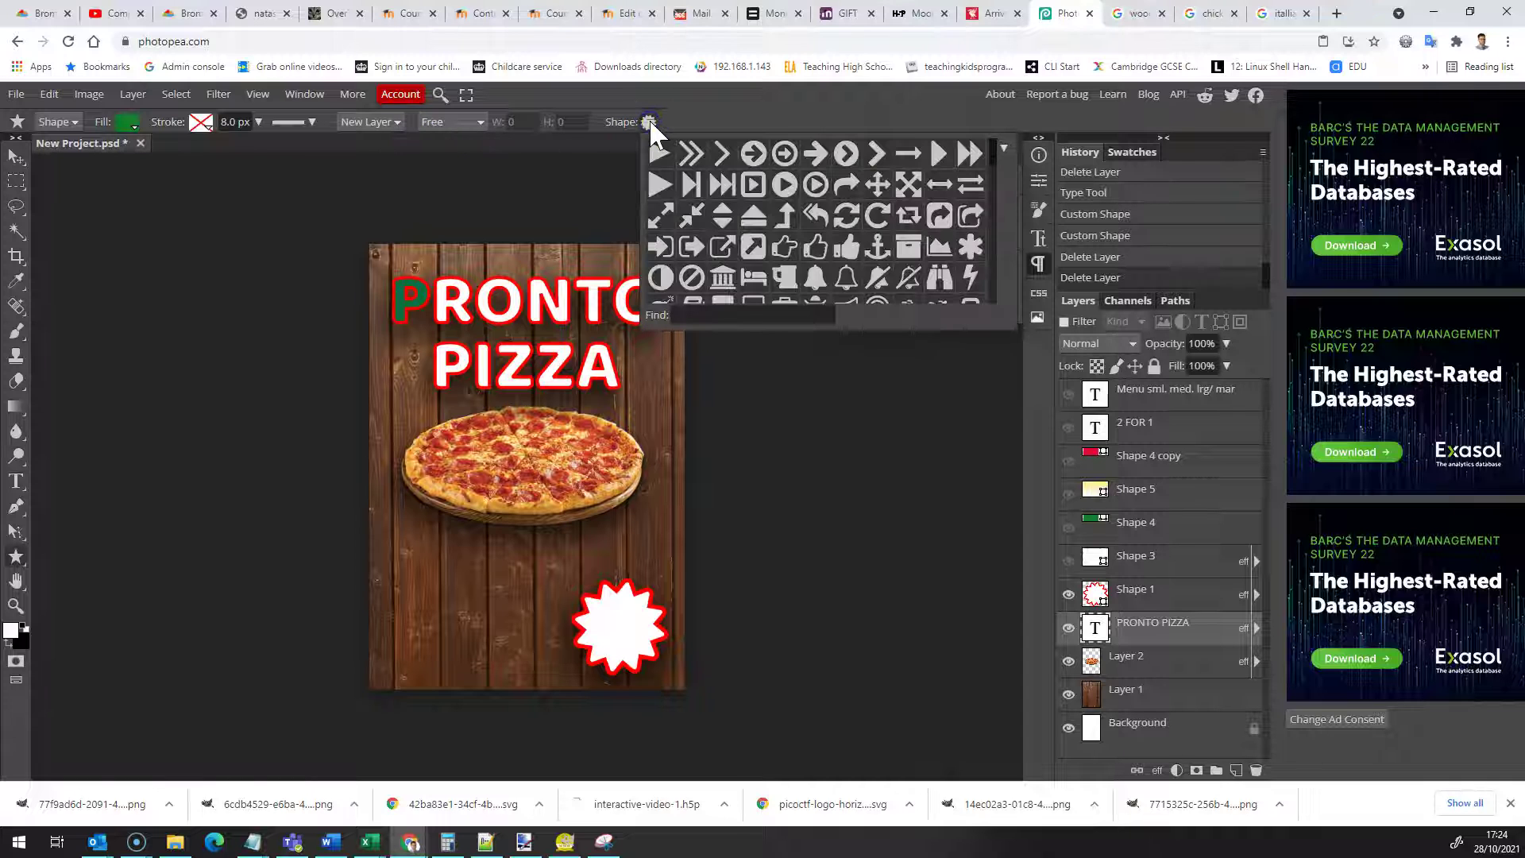
pyautogui.scroll(-10, 768, 213)
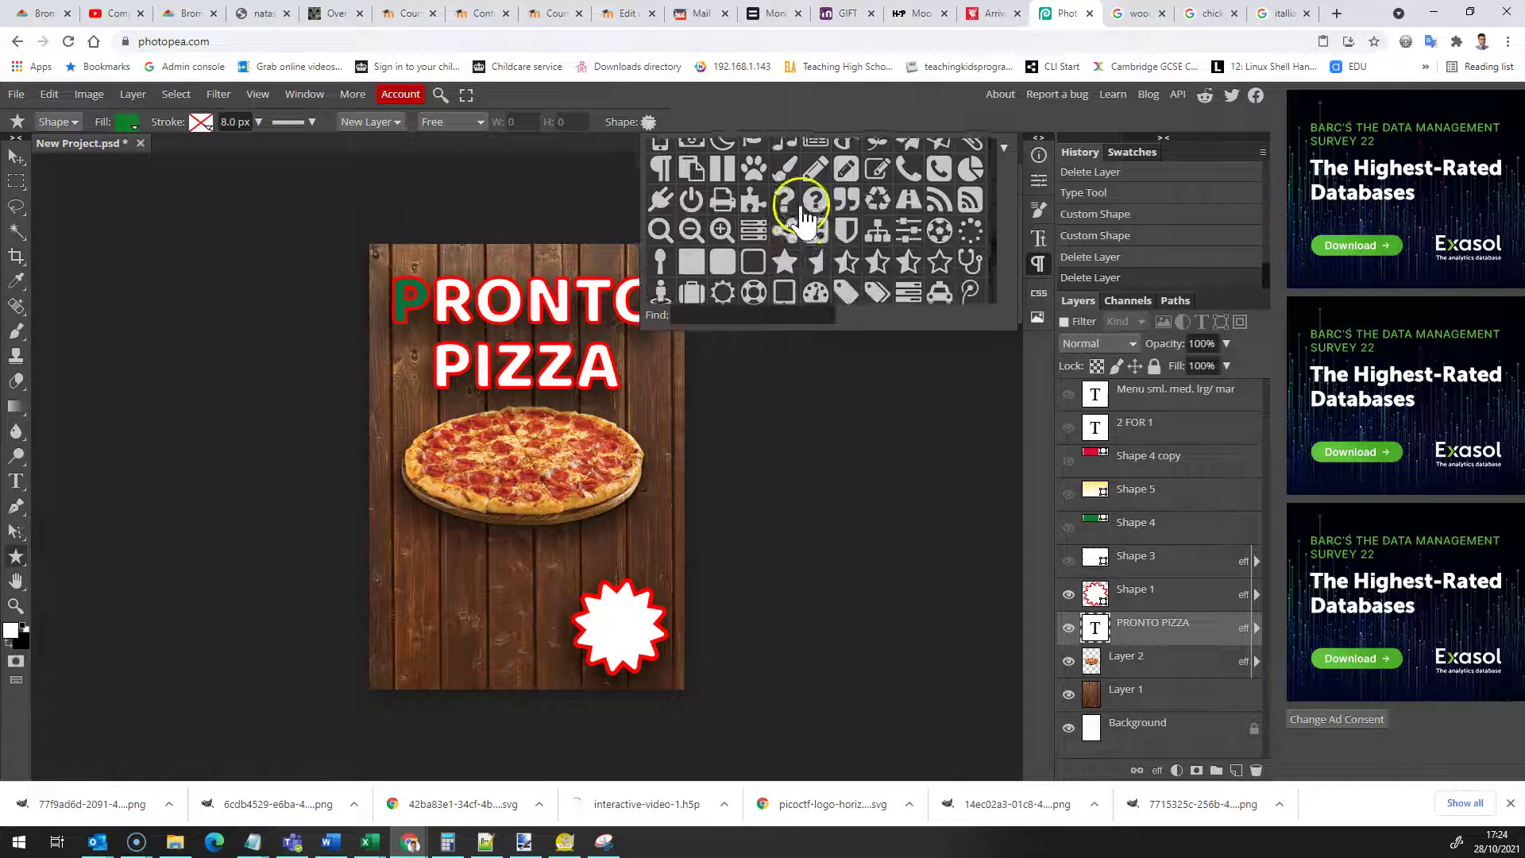
pyautogui.scroll(8, 805, 225)
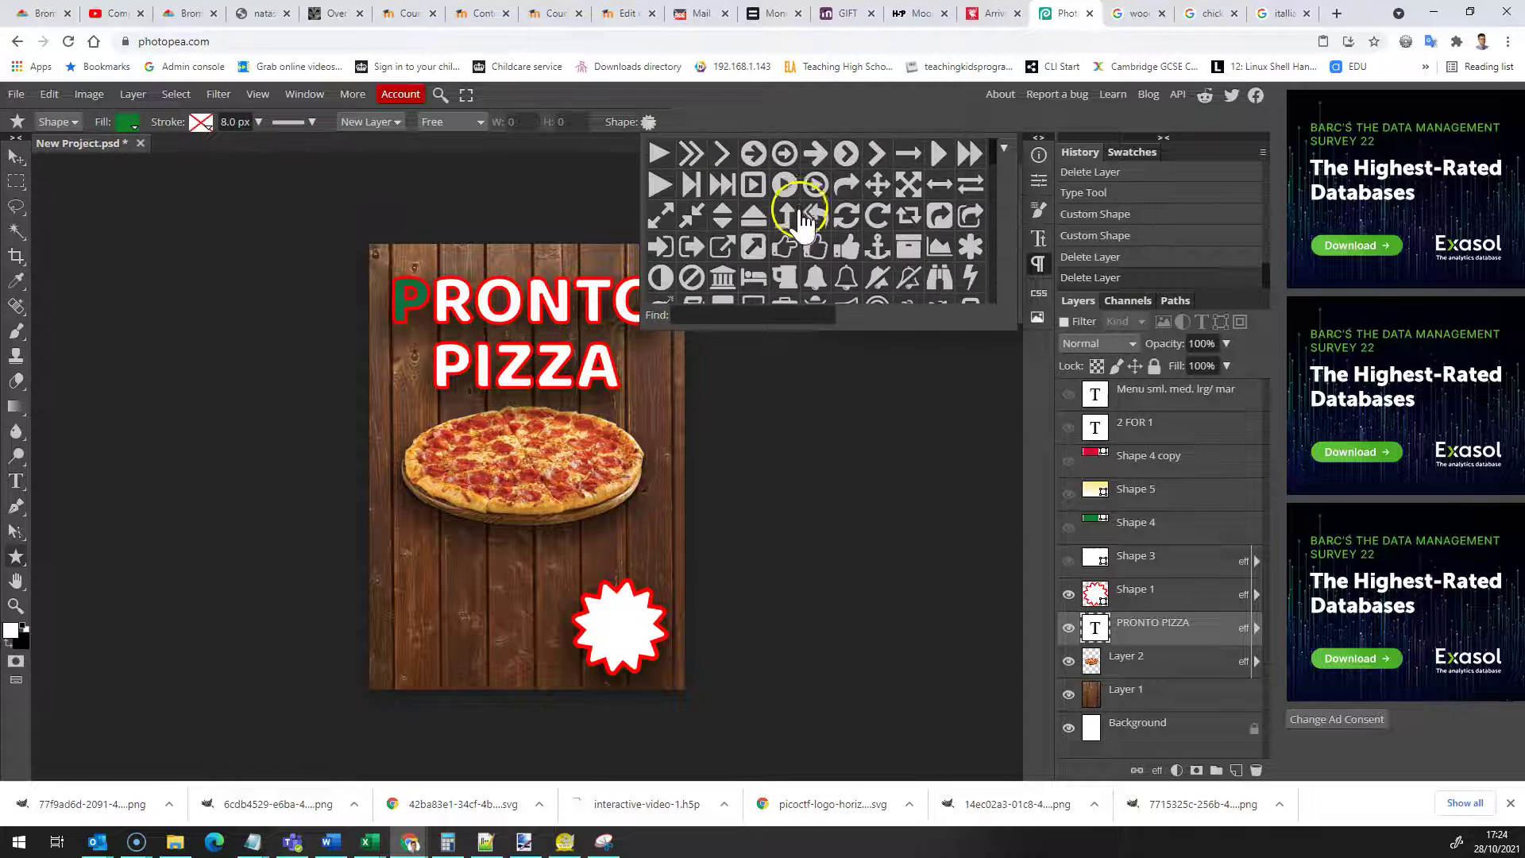
pyautogui.scroll(-8, 775, 239)
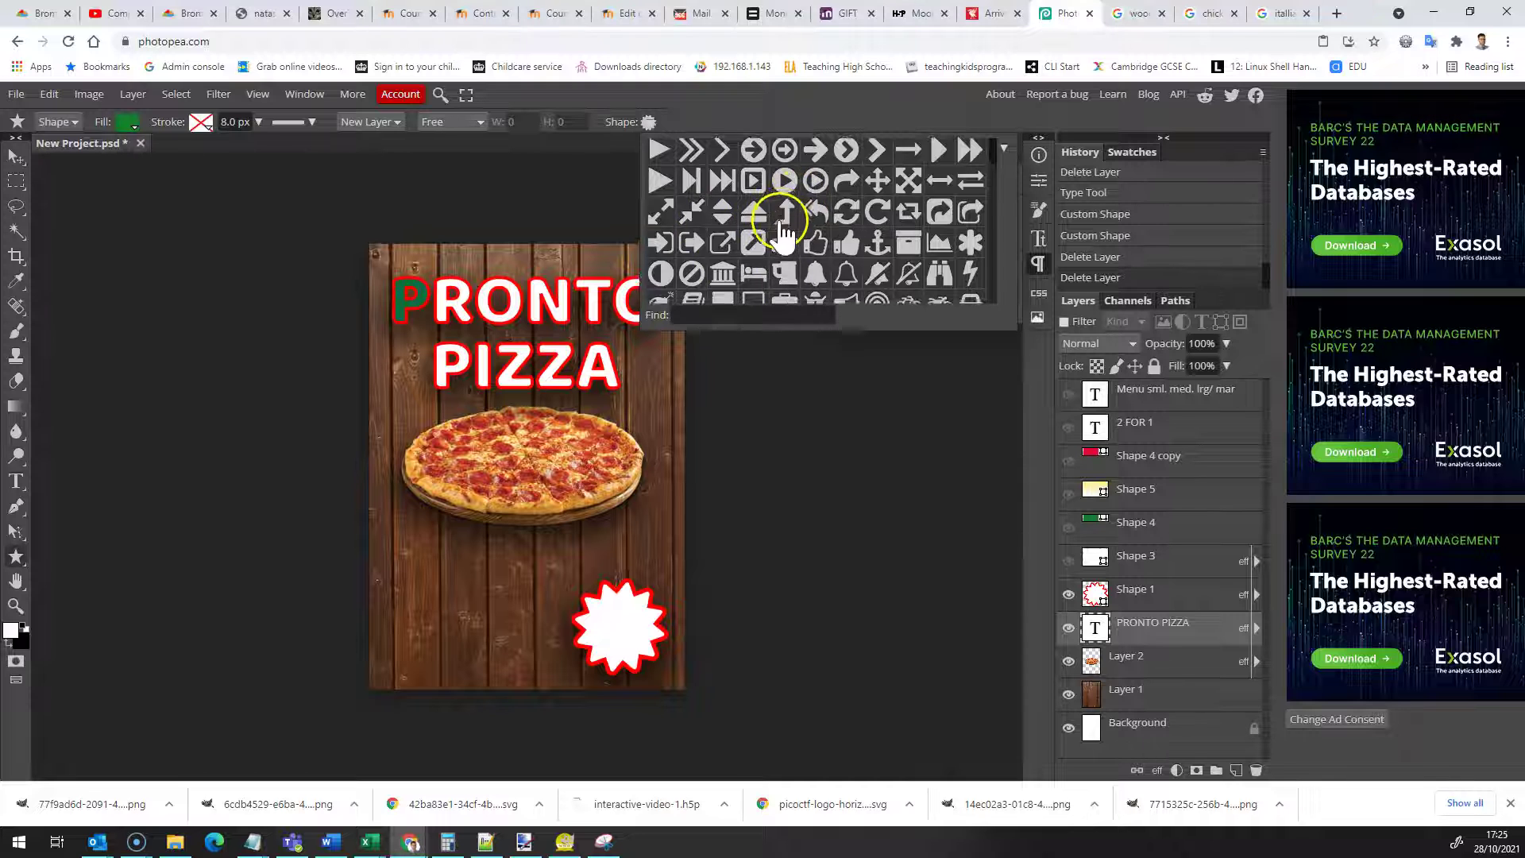
pyautogui.scroll(-3, 763, 246)
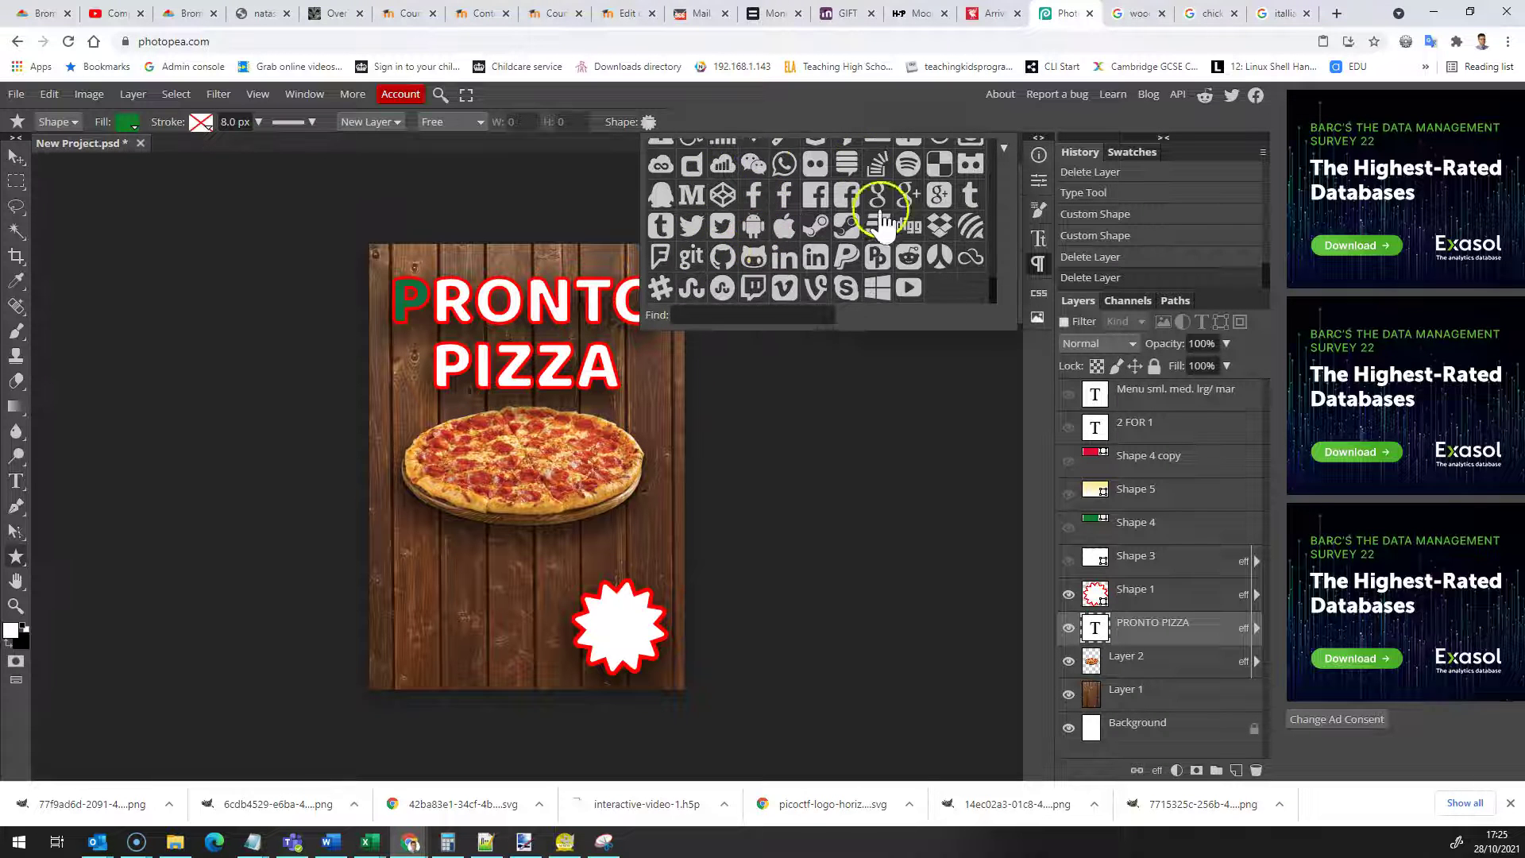
pyautogui.scroll(10, 791, 282)
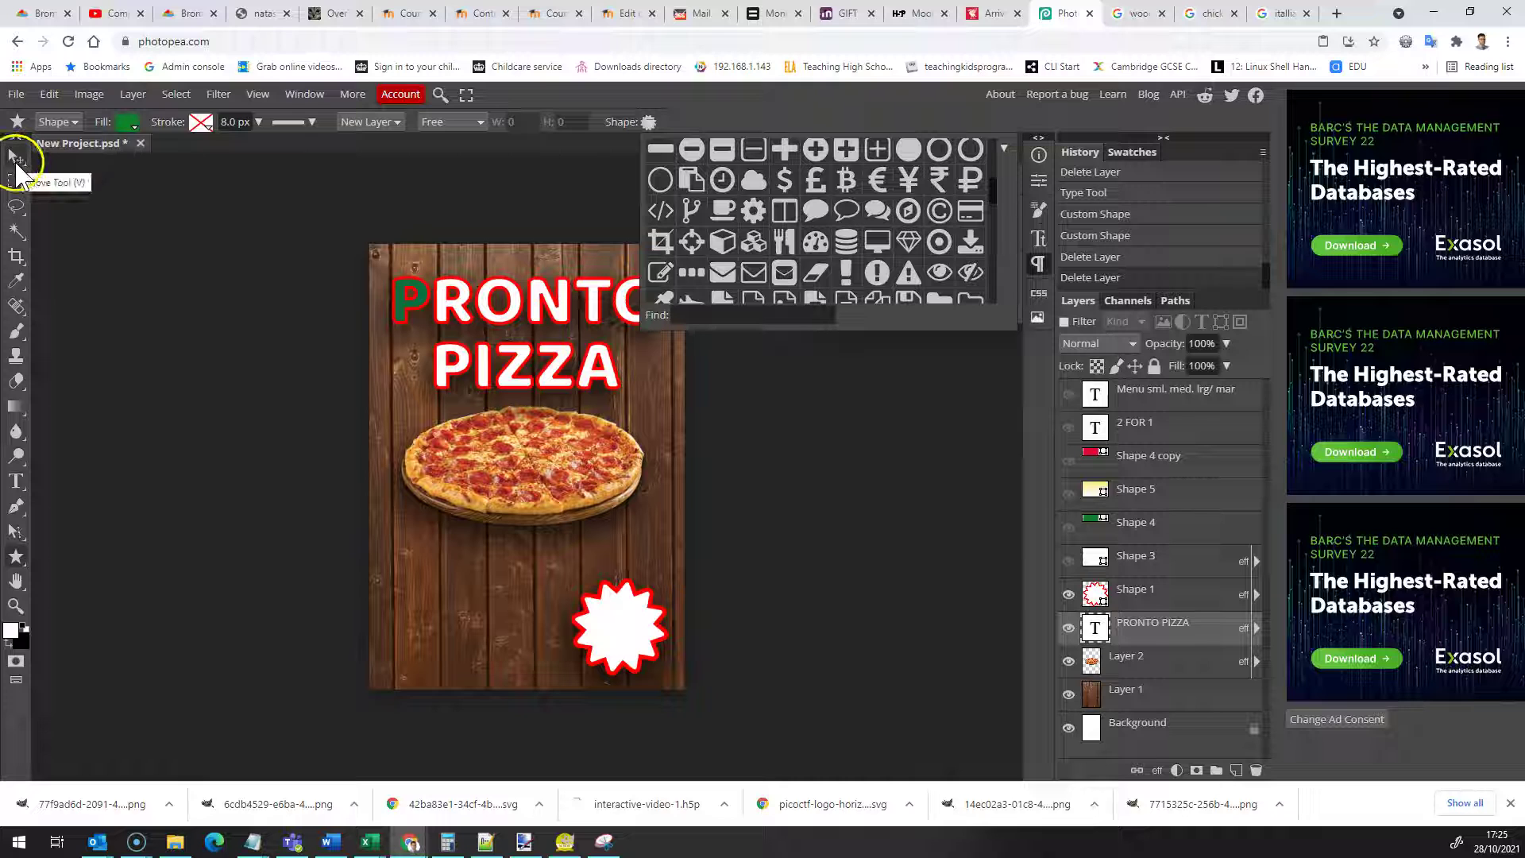
# - Make the 2 FOR 1 text and the white Shape 3 rectangle visible
pyautogui.click(18, 159)
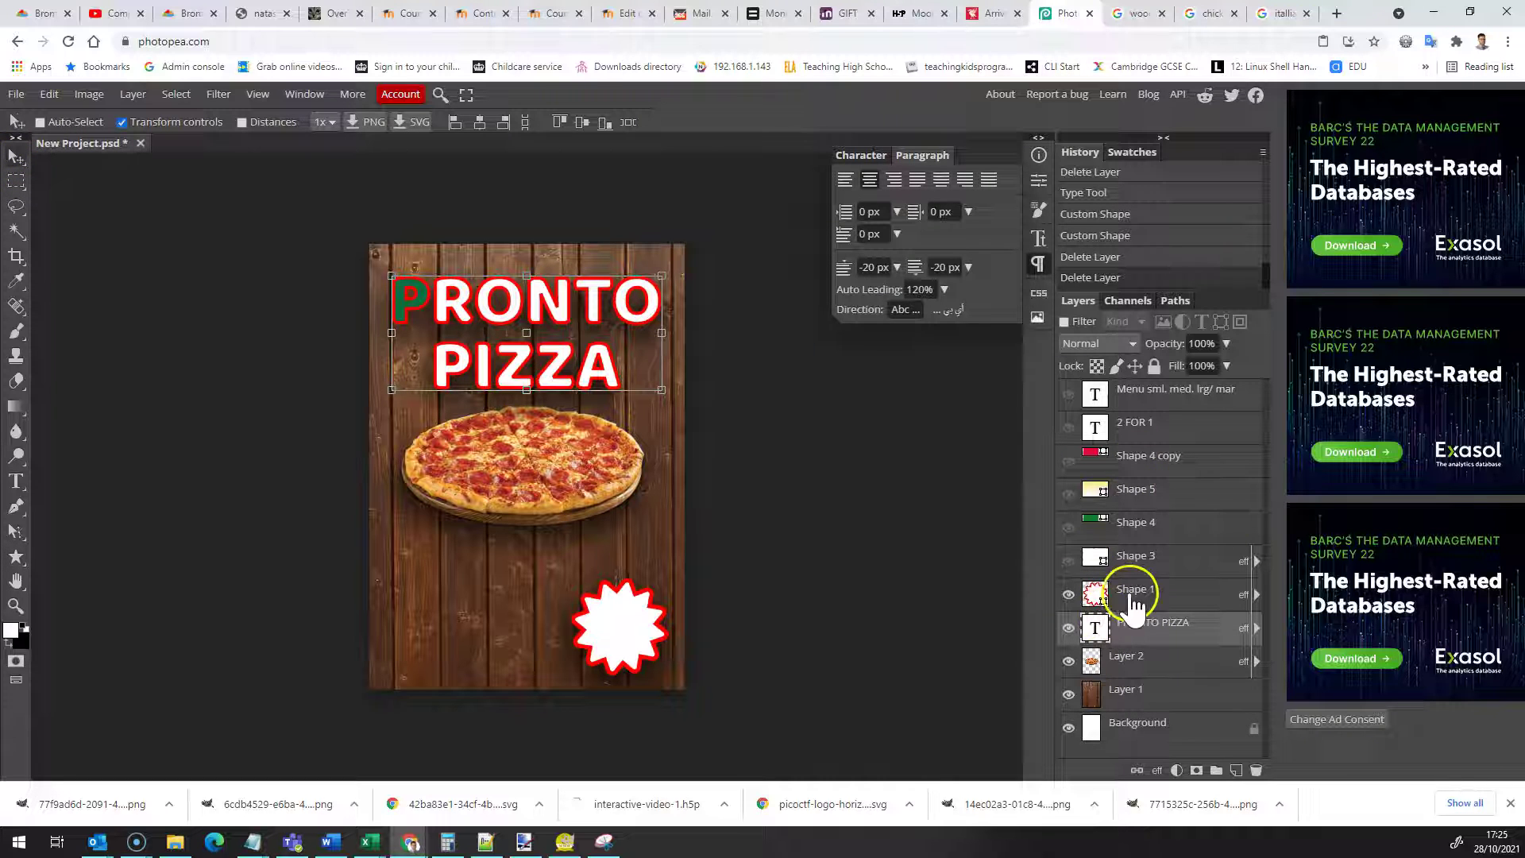
pyautogui.click(1068, 561)
pyautogui.click(1068, 561)
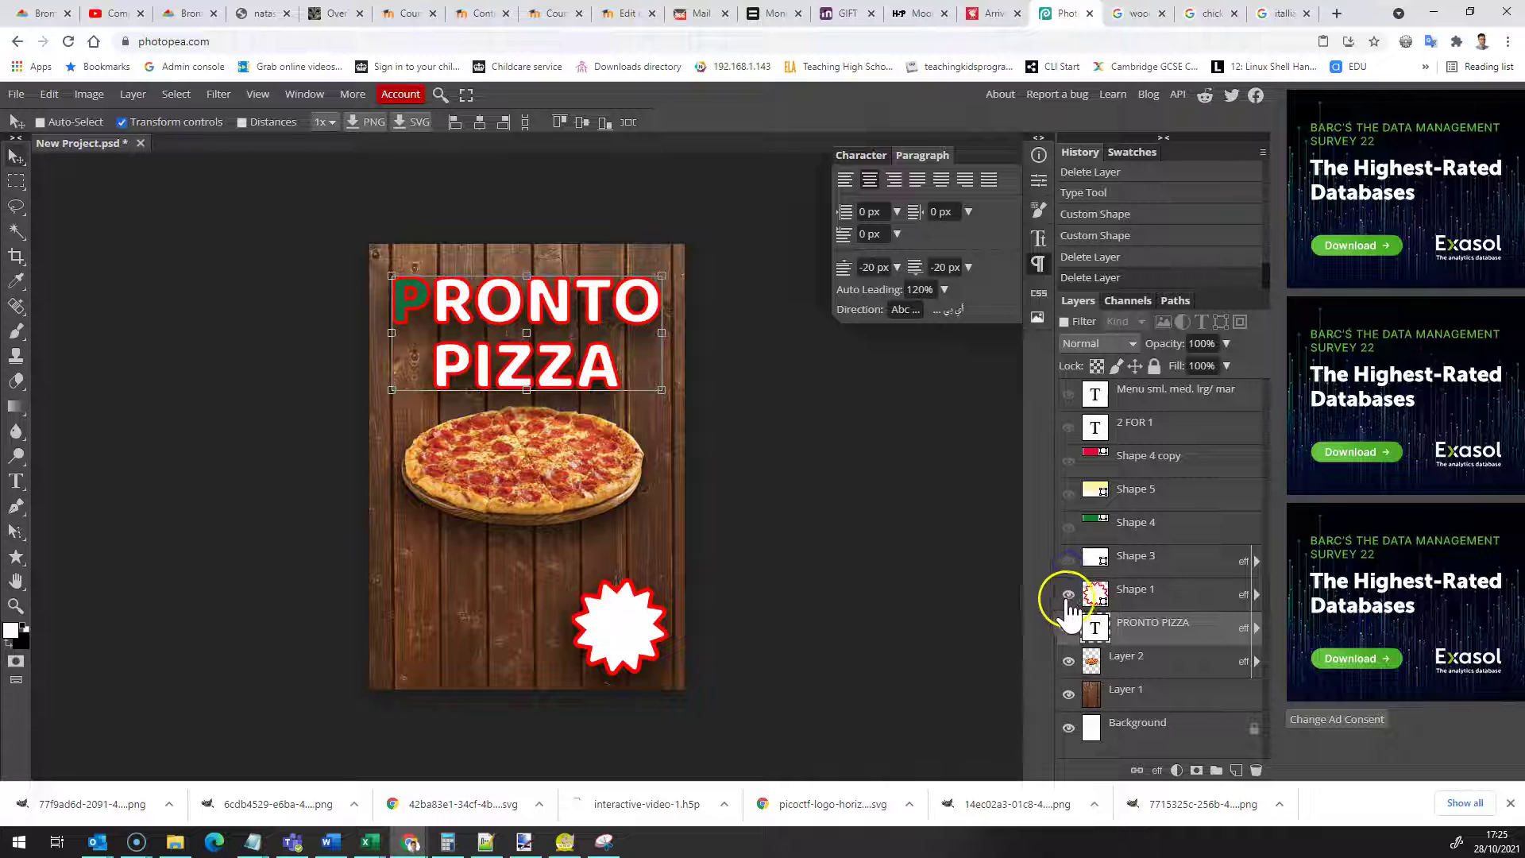
pyautogui.click(1068, 427)
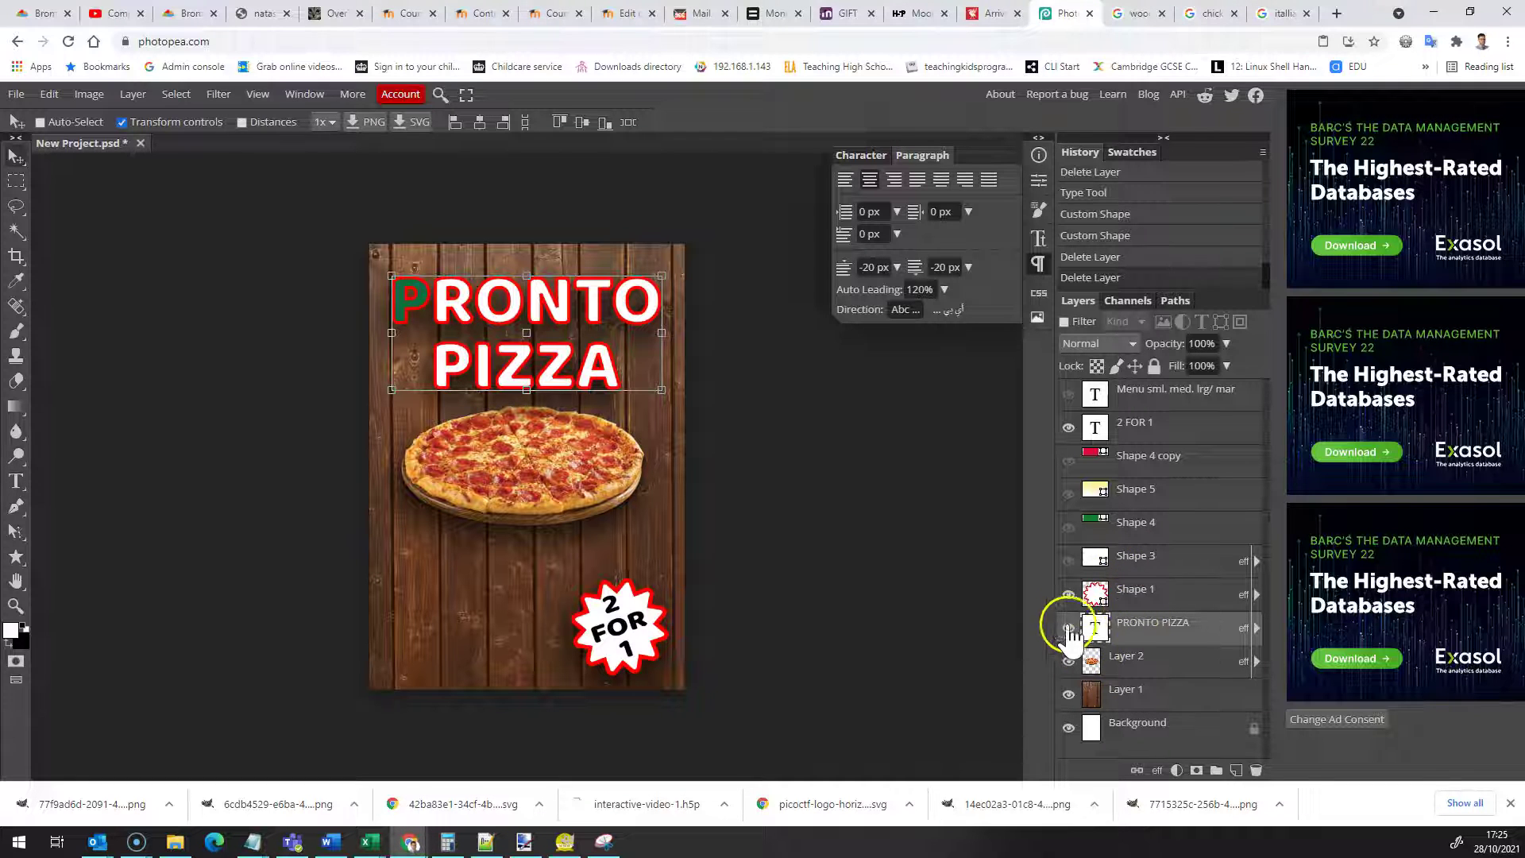
pyautogui.click(1069, 561)
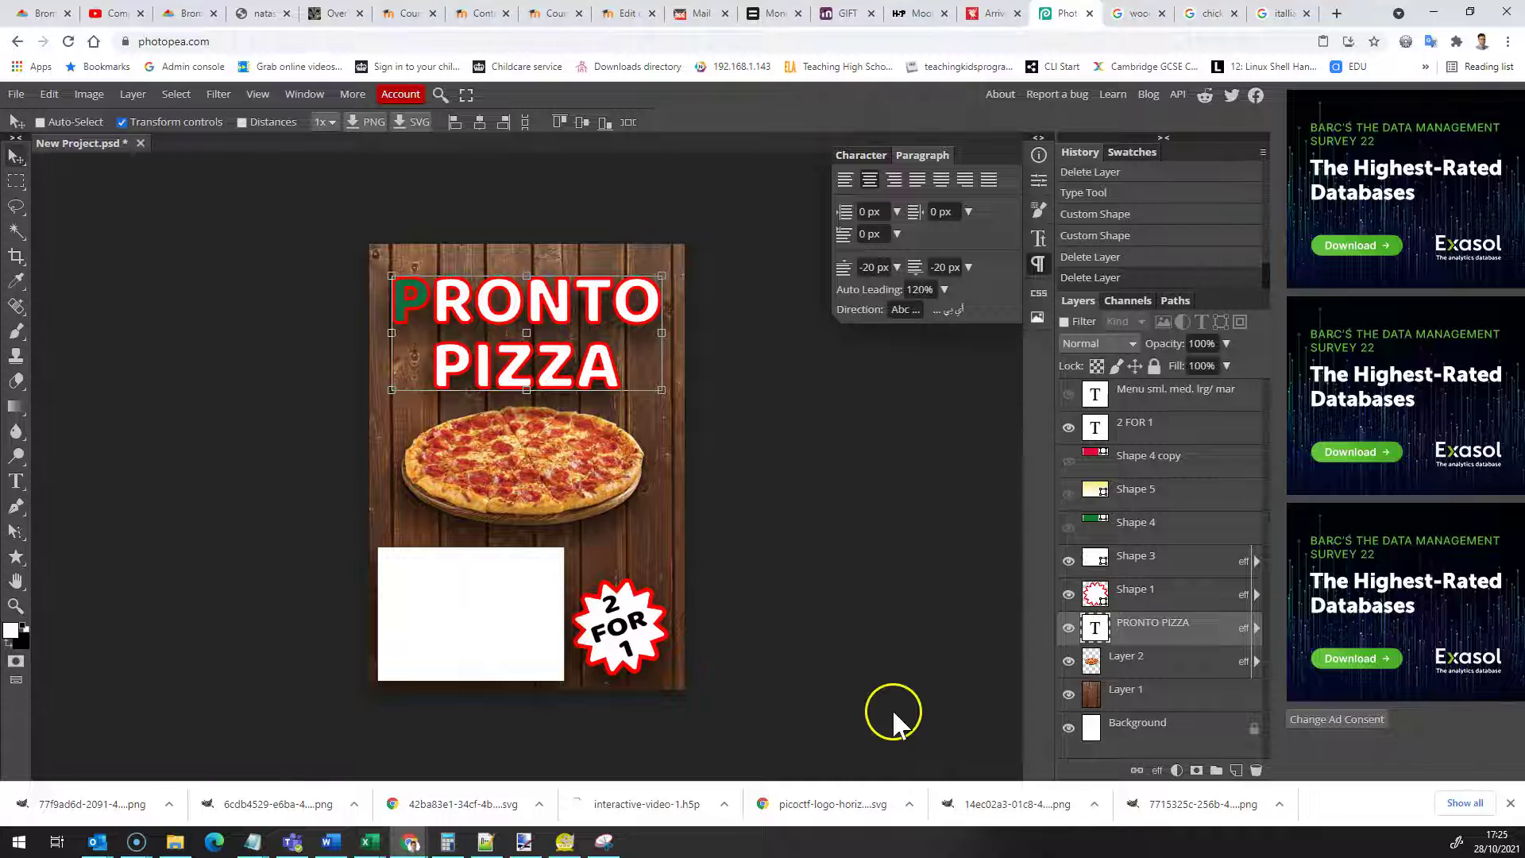
# - Show the green and red stripe layers, switch the shape tool to Rectangle, and hide Shape 5
pyautogui.click(1069, 527)
pyautogui.click(1069, 460)
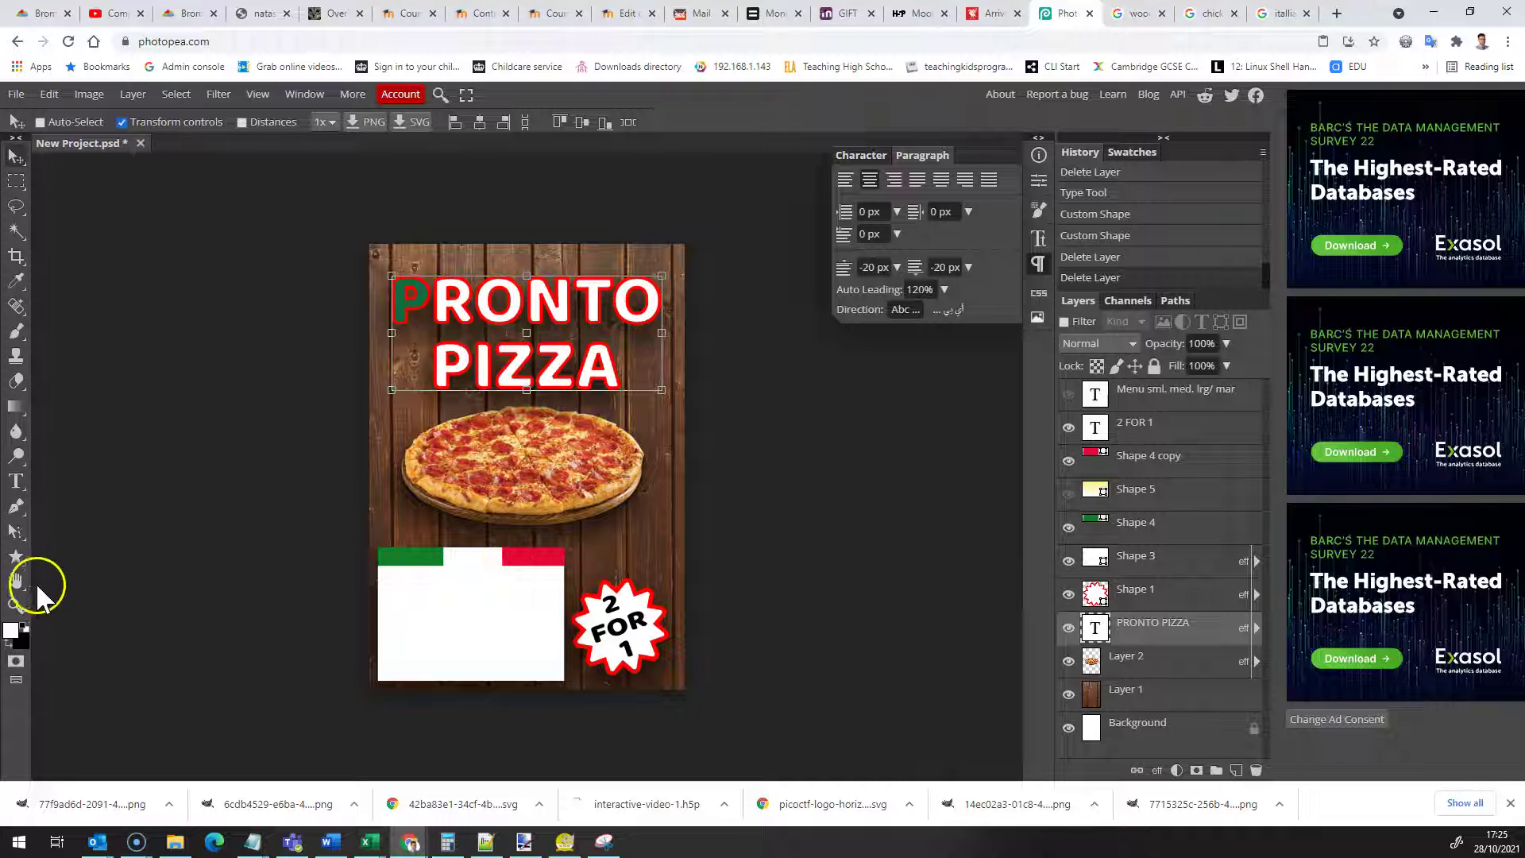
pyautogui.rightClick(23, 560)
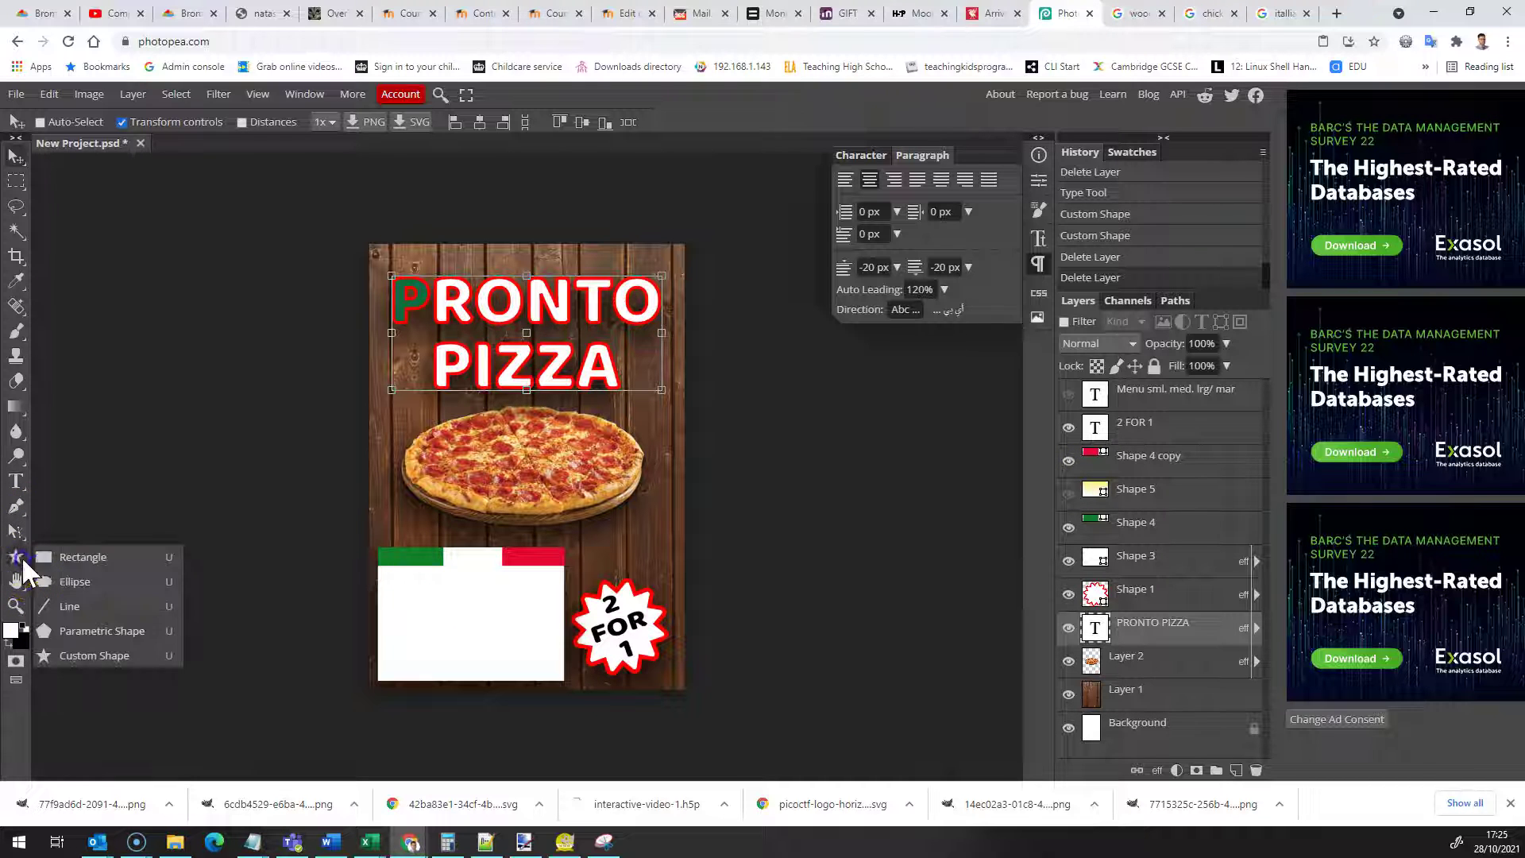
pyautogui.click(76, 559)
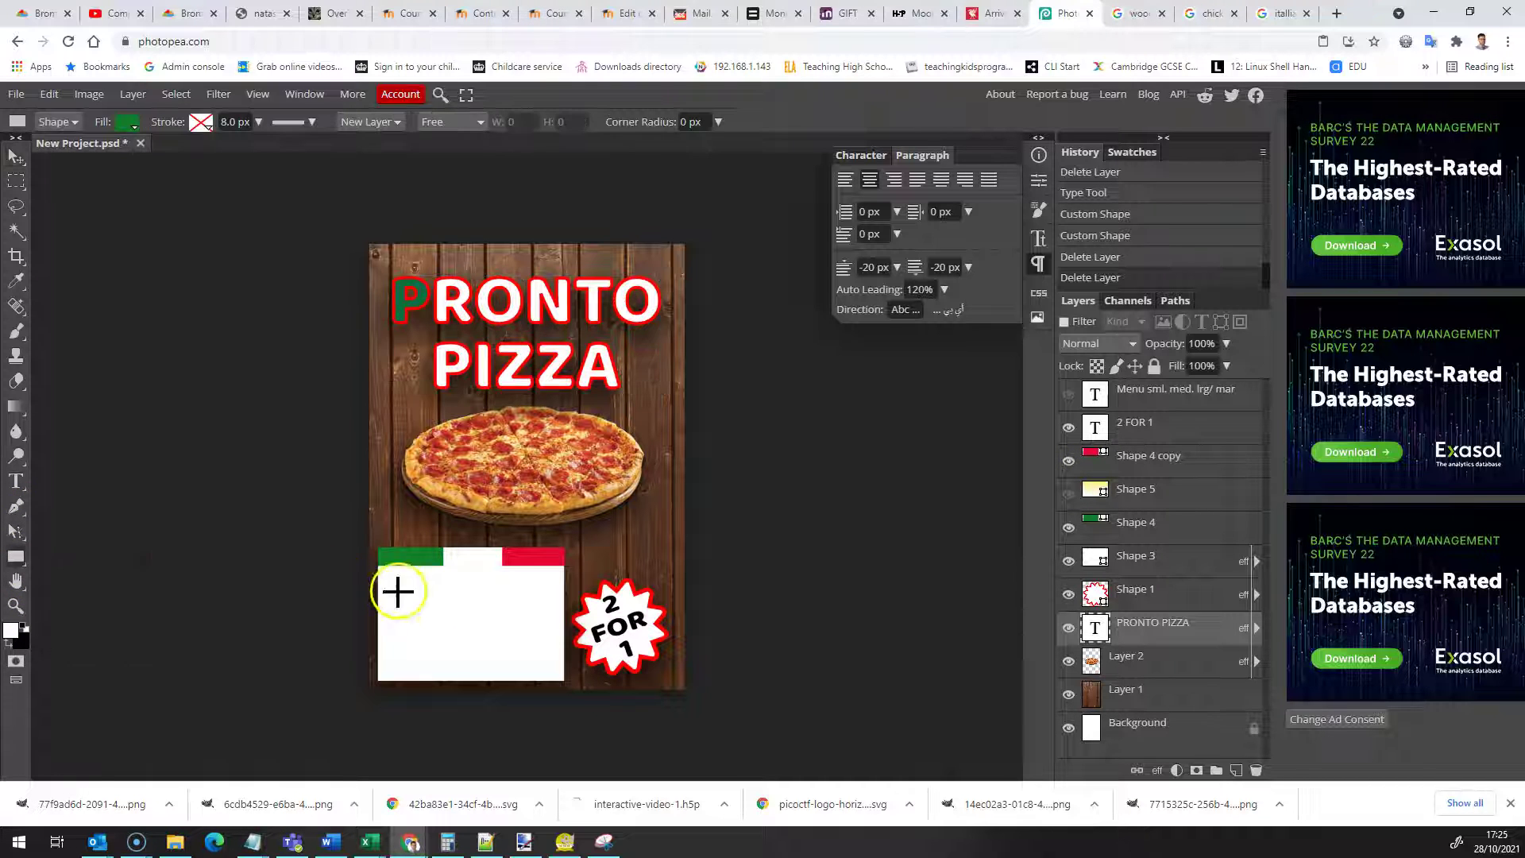
pyautogui.click(1069, 494)
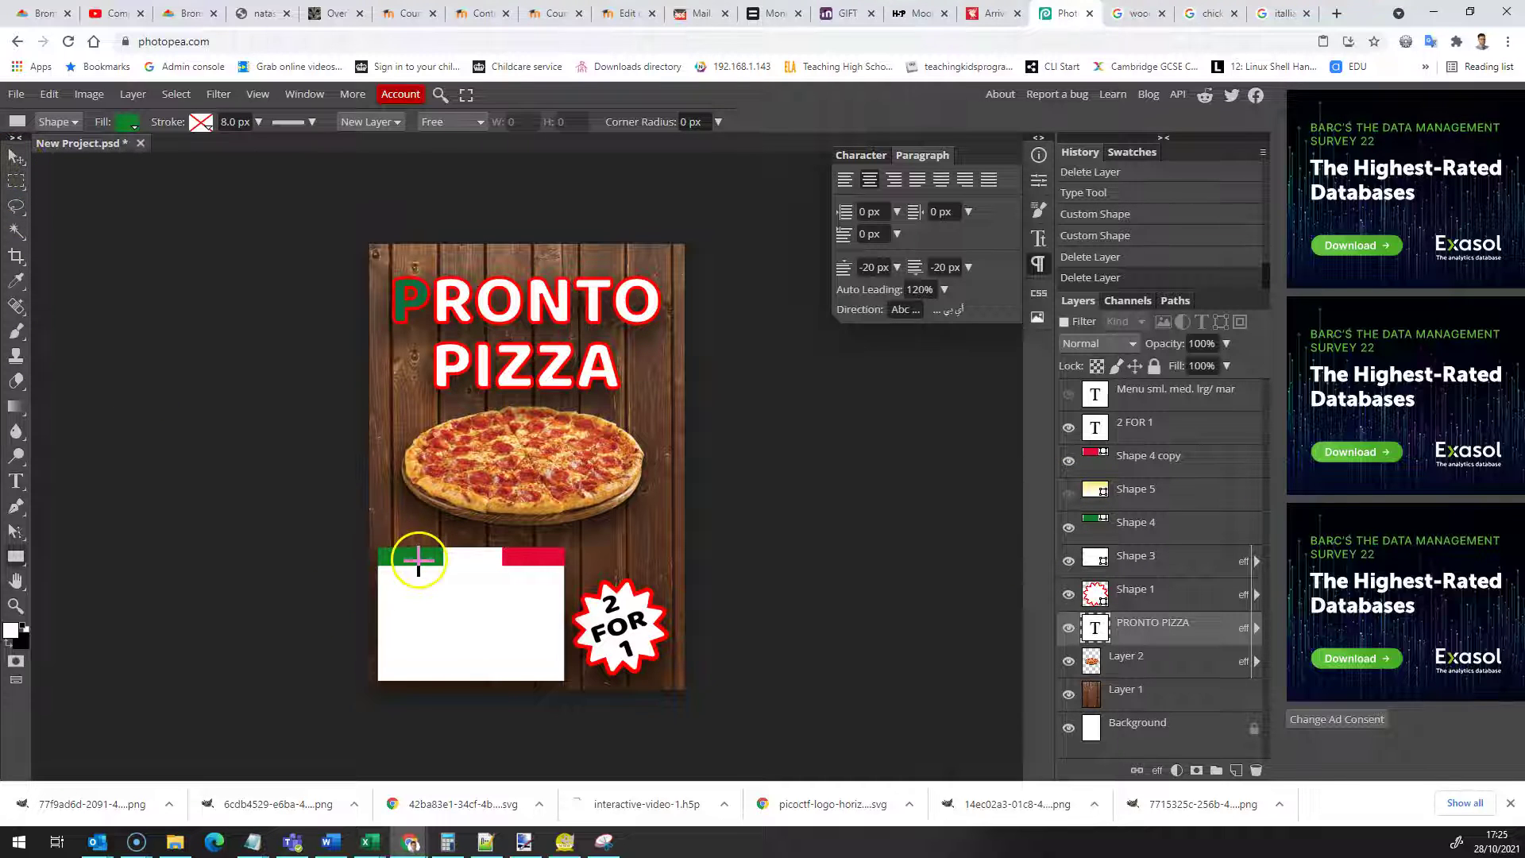
# - Select the green stripe Shape 4, check its fill options, and show the yellow gradient Shape 5
pyautogui.click(1092, 526)
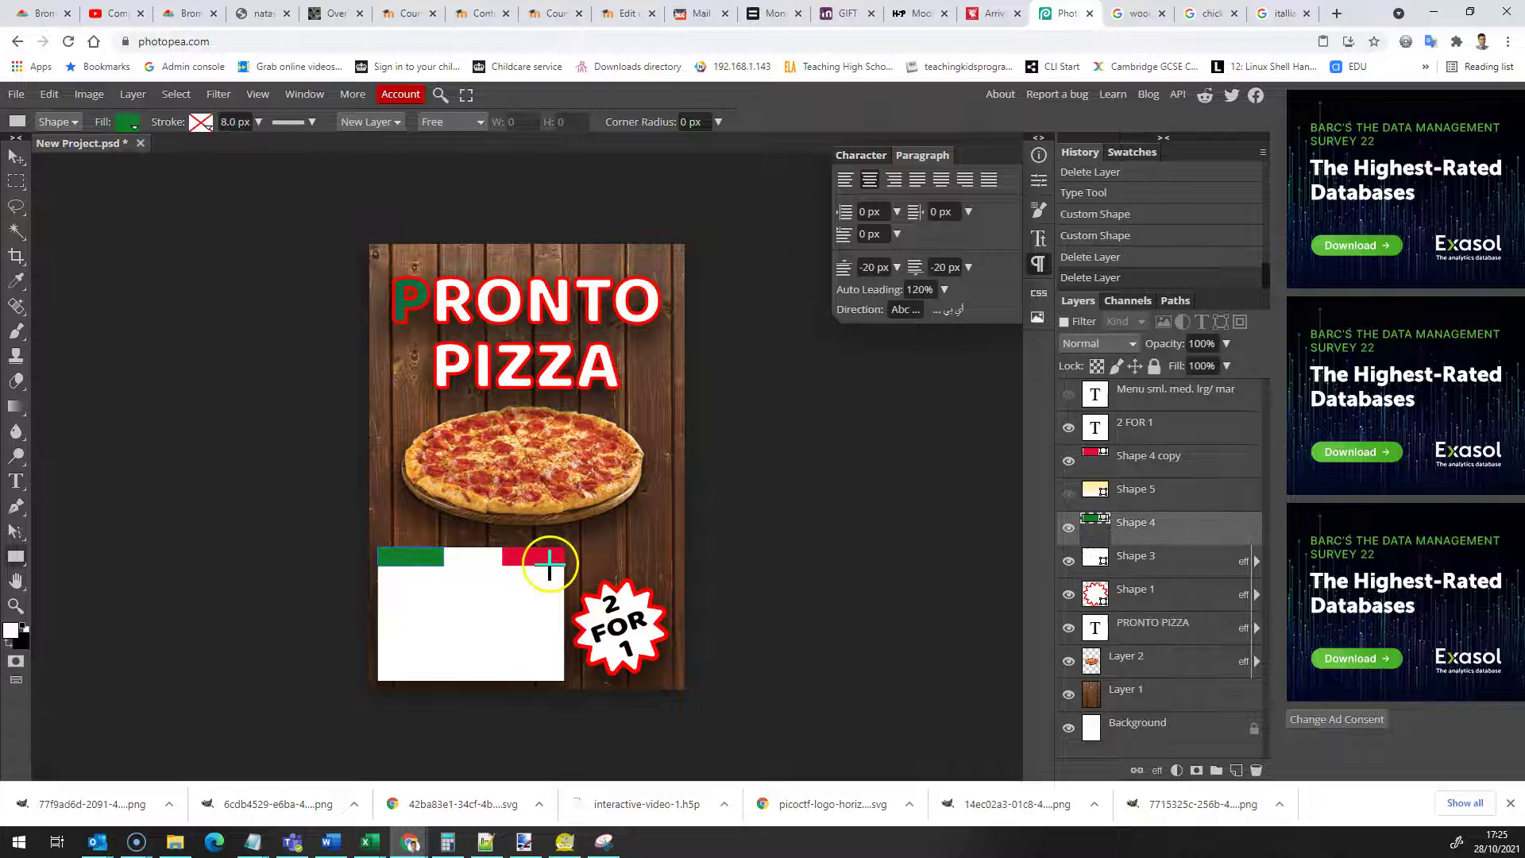
pyautogui.click(133, 124)
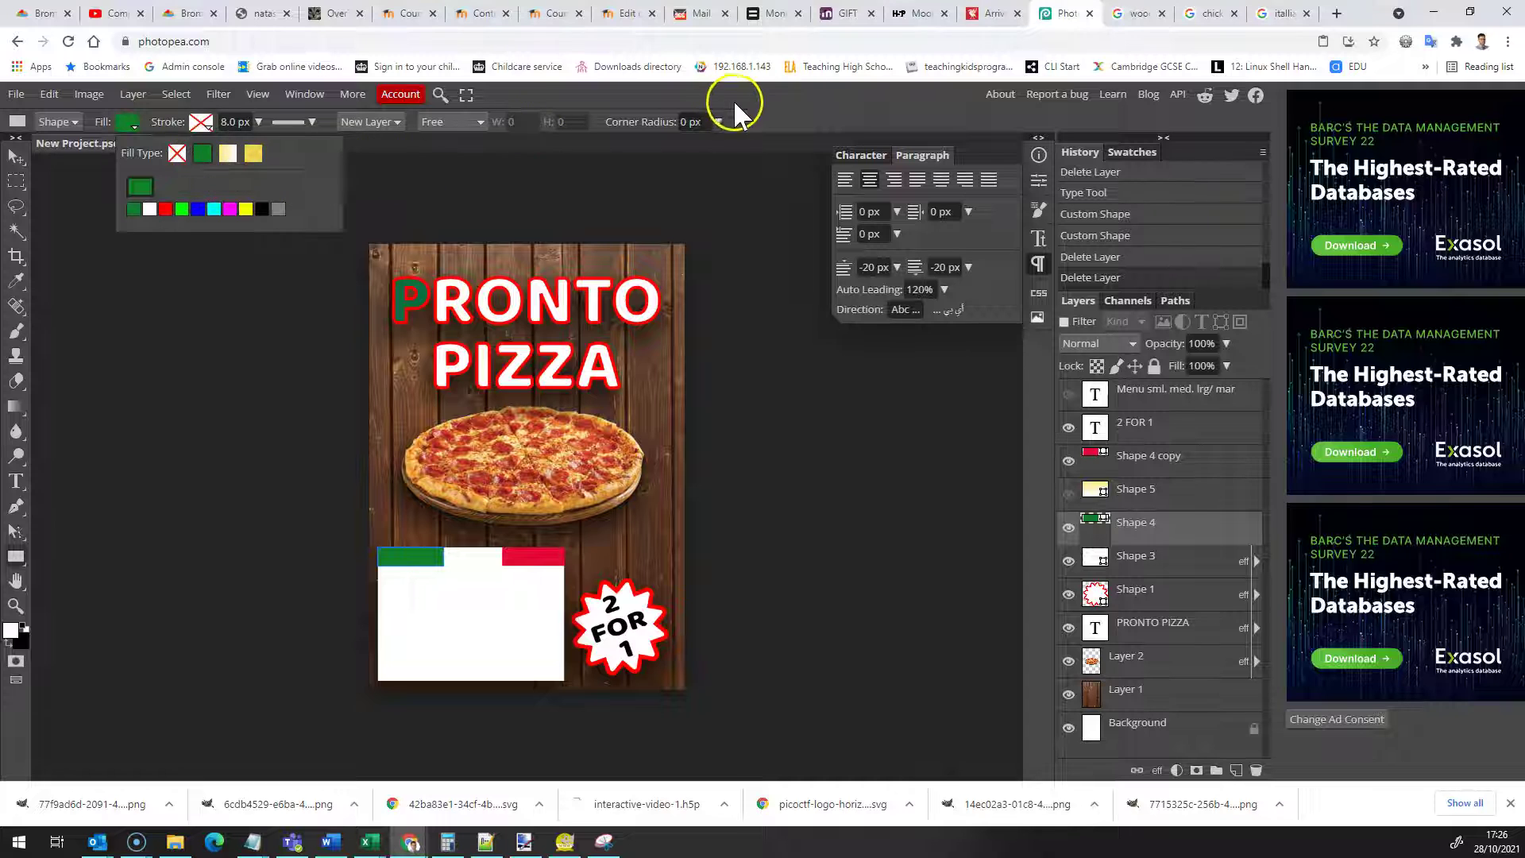
pyautogui.click(713, 107)
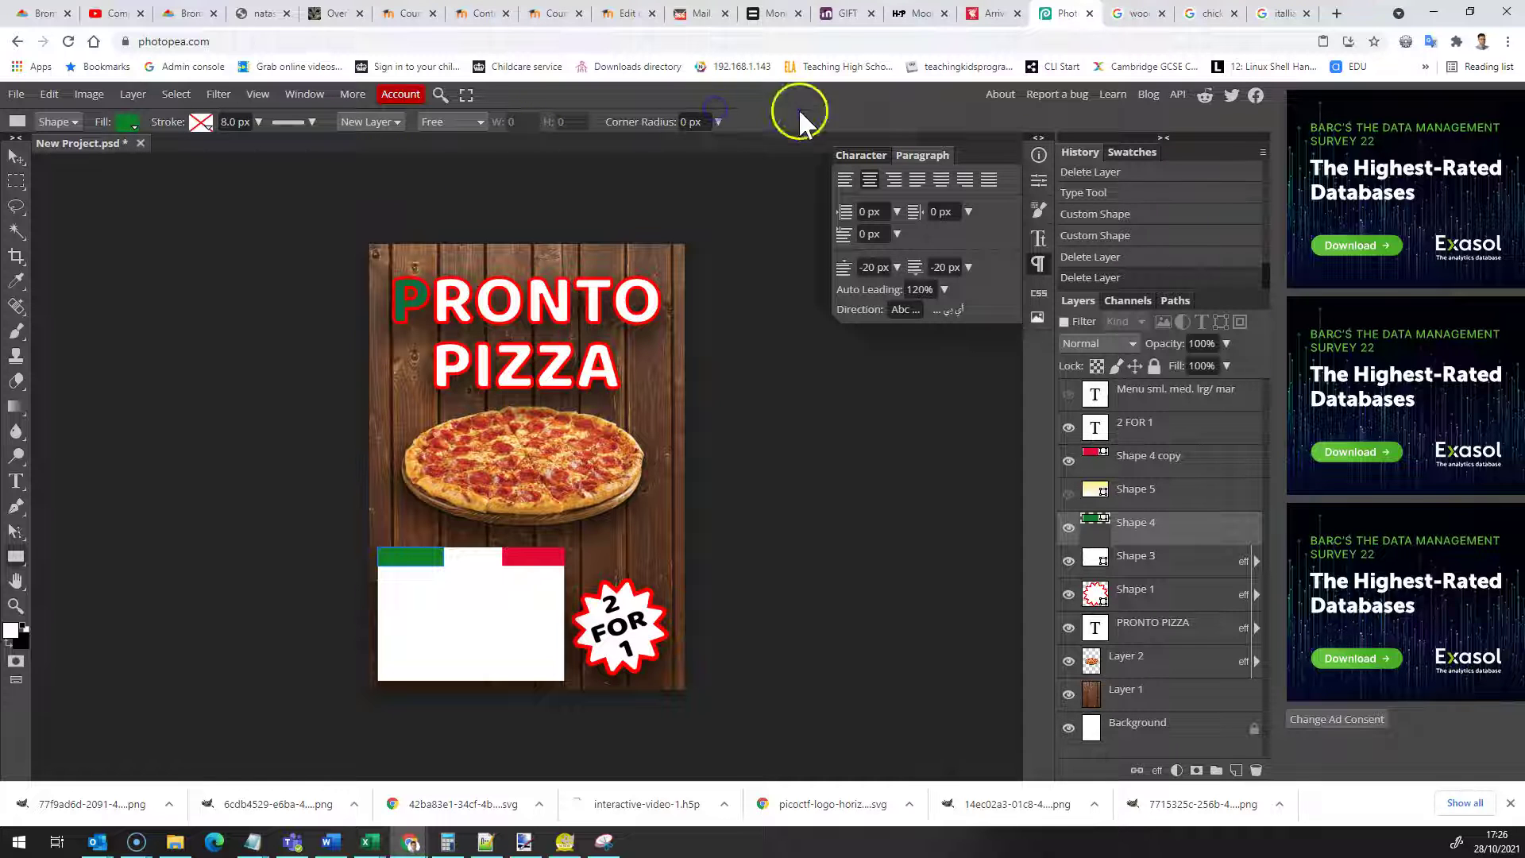
pyautogui.click(1067, 495)
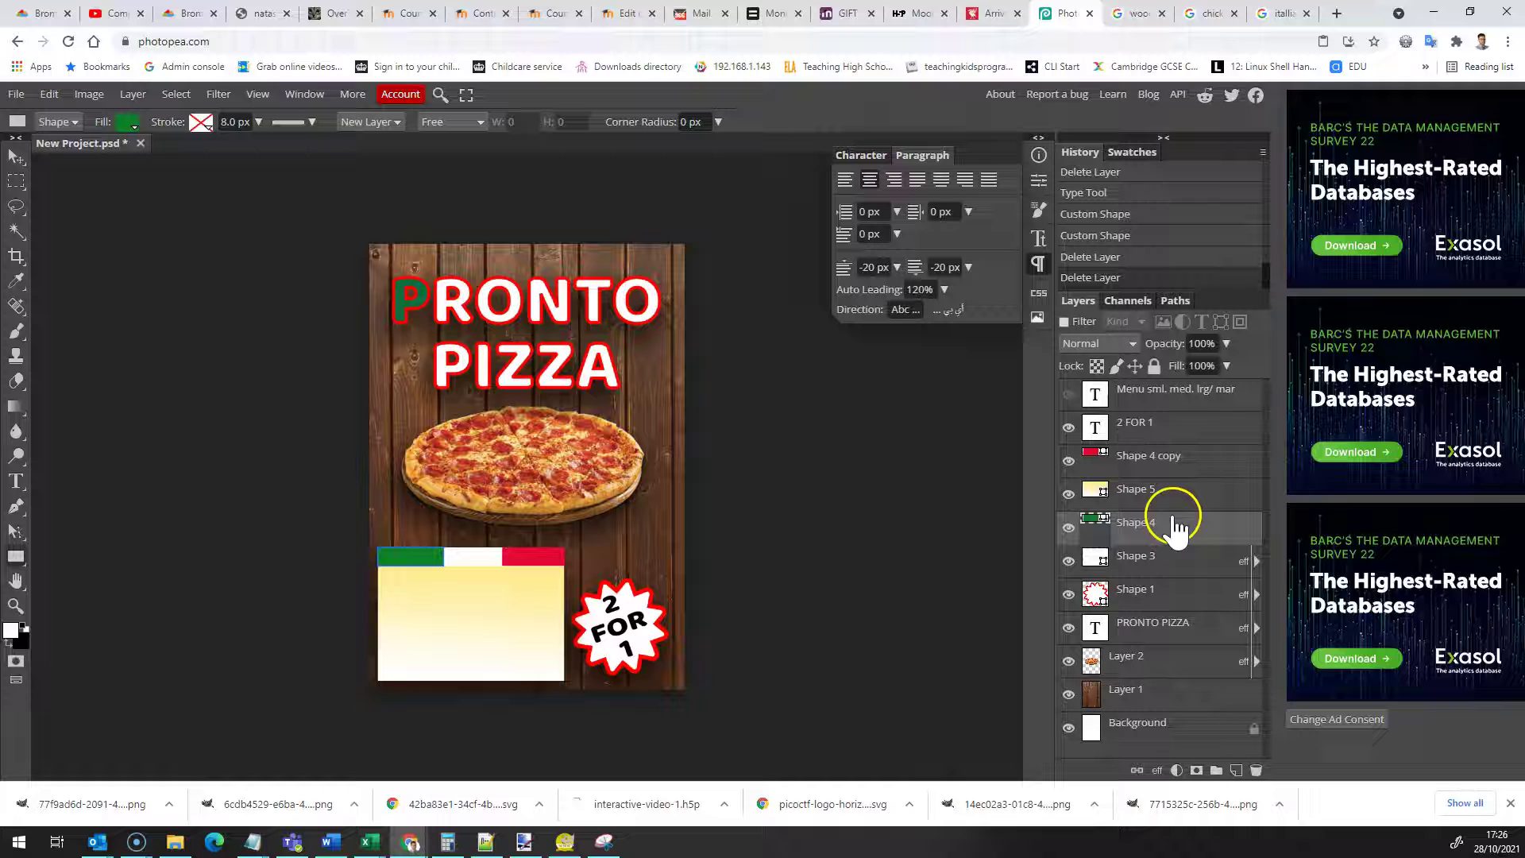
pyautogui.click(1072, 404)
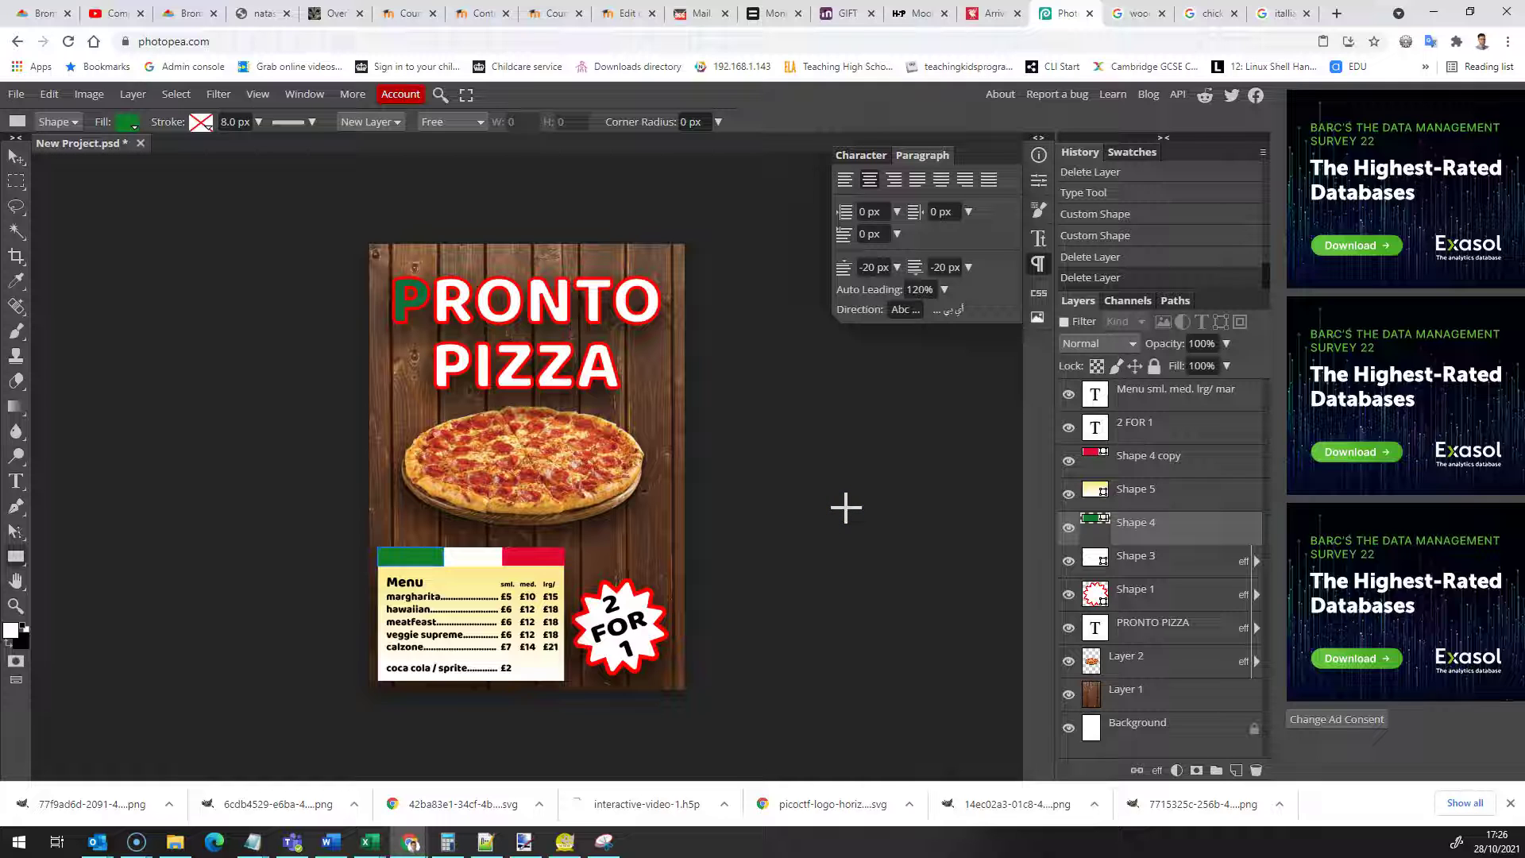
pyautogui.click(443, 683)
pyautogui.click(776, 630)
pyautogui.click(502, 708)
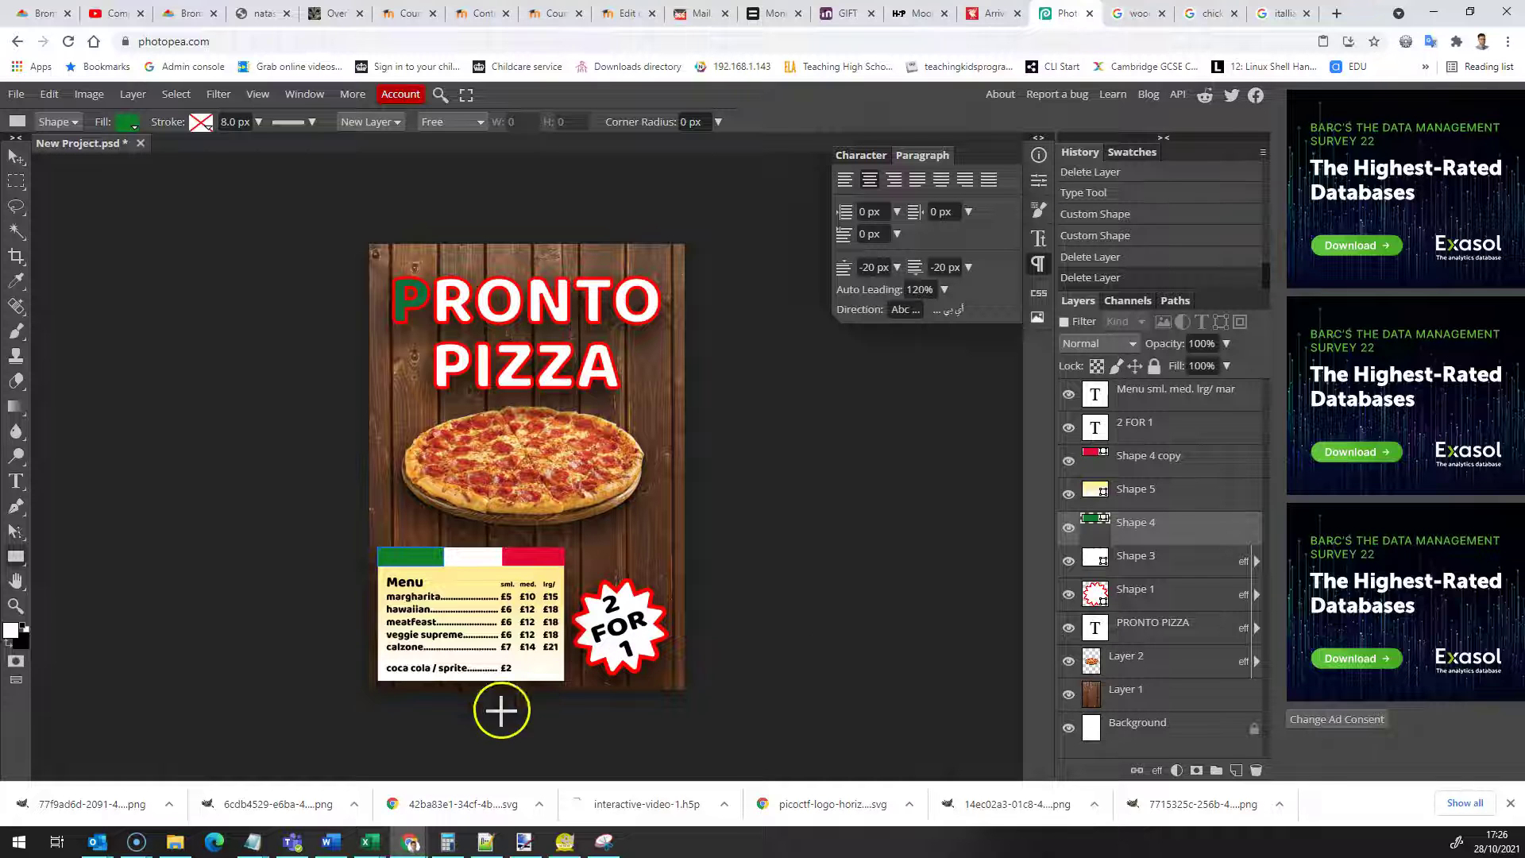
pyautogui.click(606, 621)
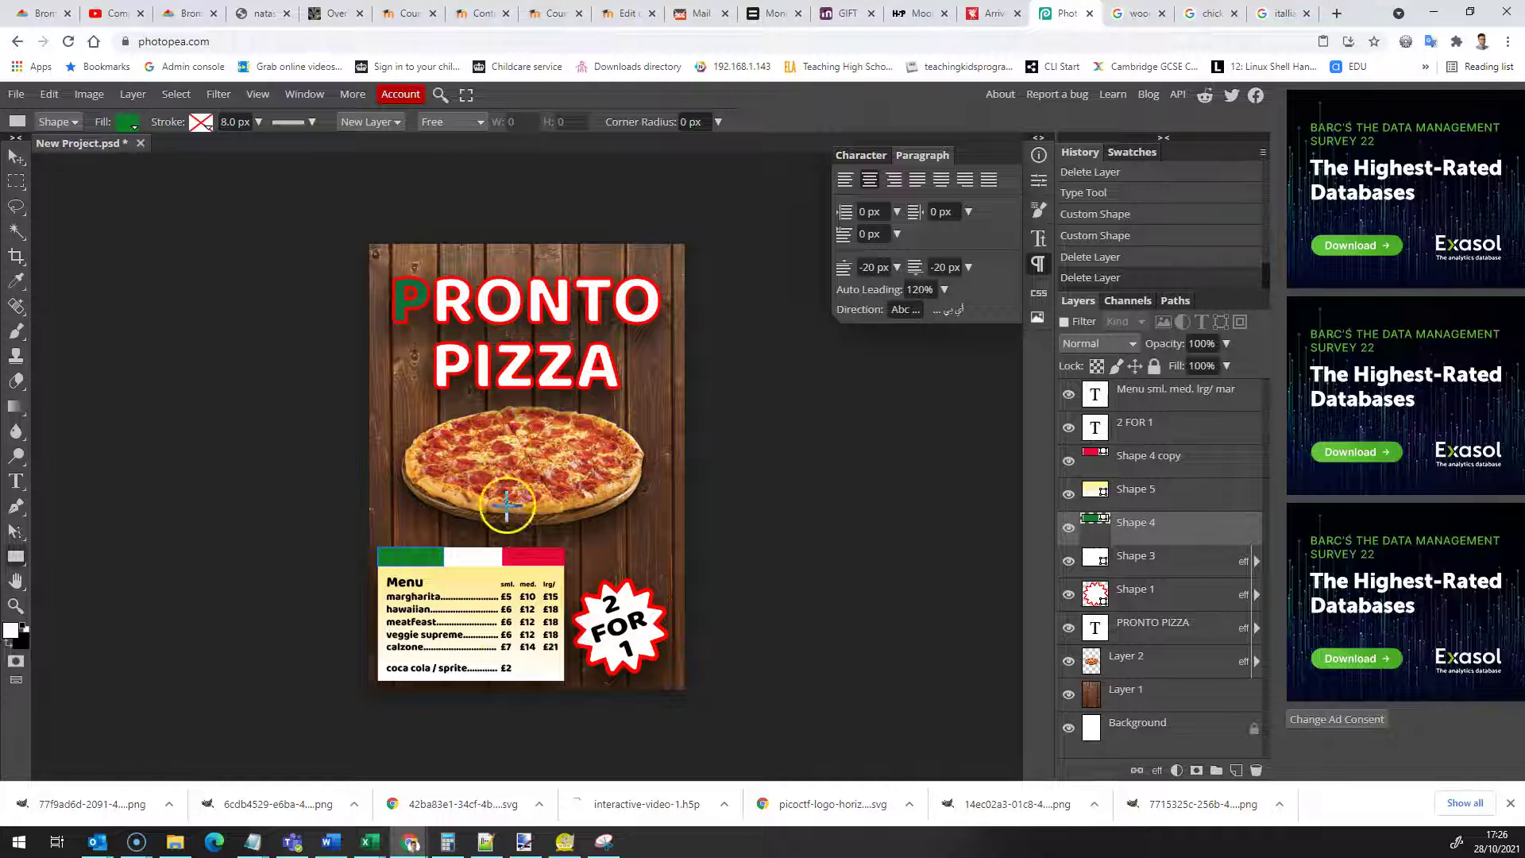
pyautogui.click(464, 460)
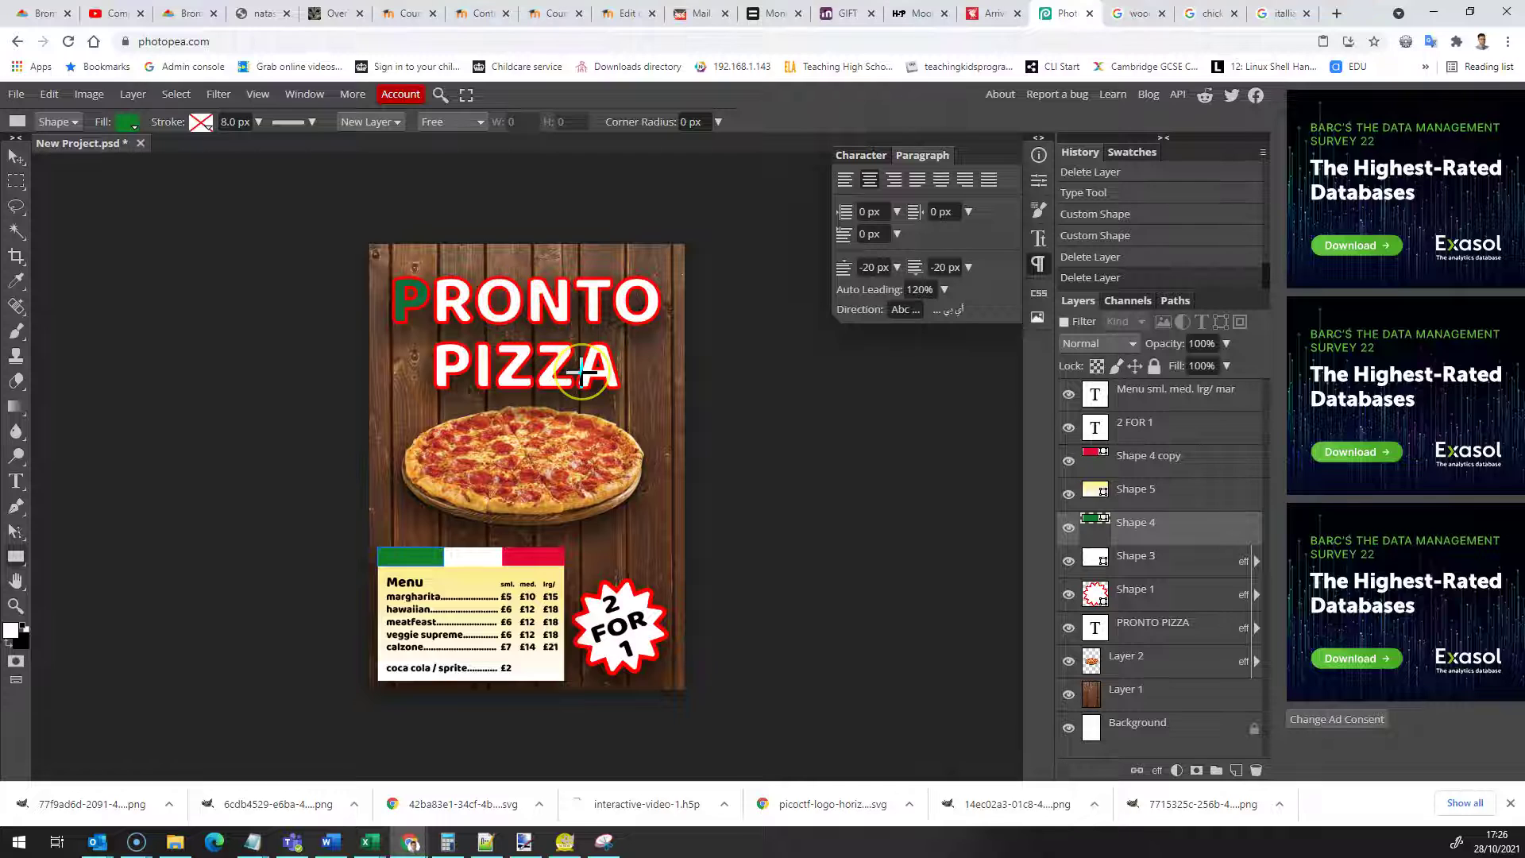